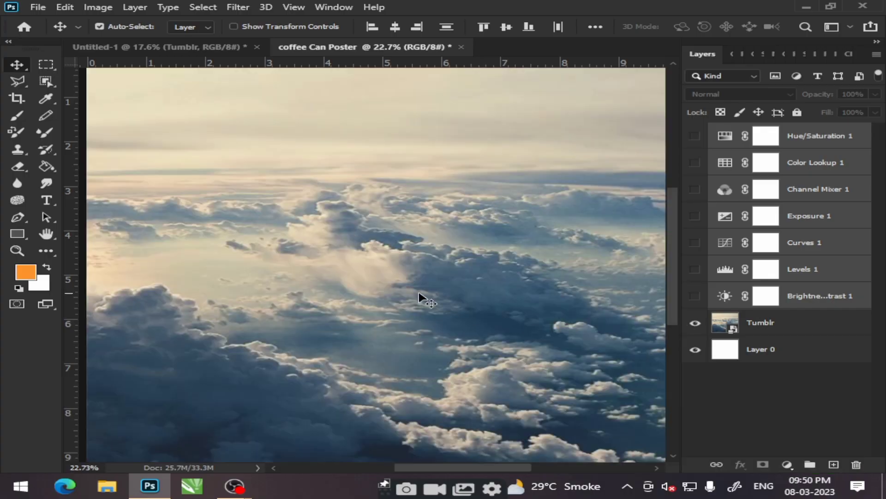
Step: Zoom out until the whole clouds background of the coffee Can Poster fits in view
{"action": "scroll", "coordinate": [419, 293], "scroll_direction": "down", "scroll_amount": 3}
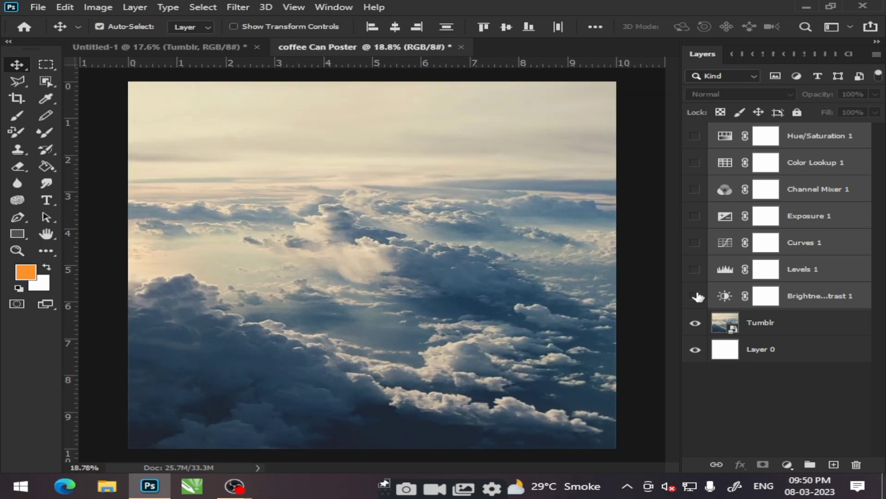
Step: Turn on the Brightness/Contrast, Levels, Channel Mixer and Hue/Saturation adjustment layers for a warm sunset tone
{"action": "left_click", "coordinate": [695, 295]}
{"action": "left_click", "coordinate": [695, 269]}
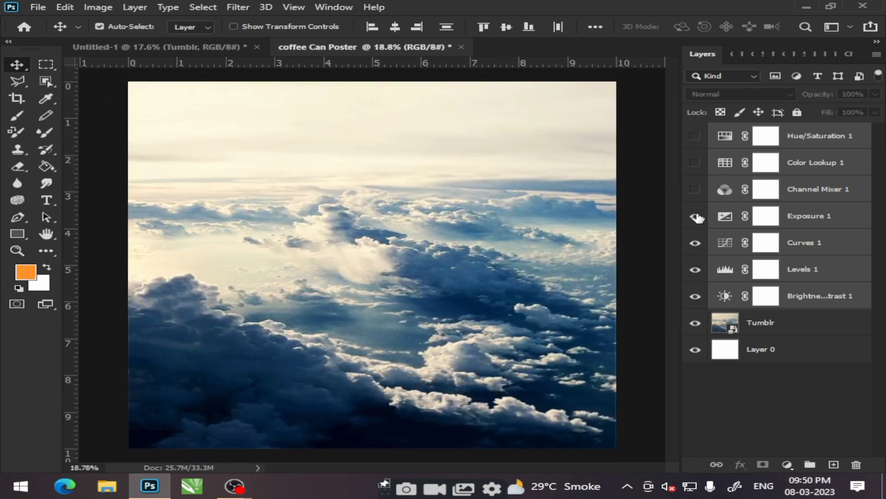
{"action": "left_click", "coordinate": [695, 190]}
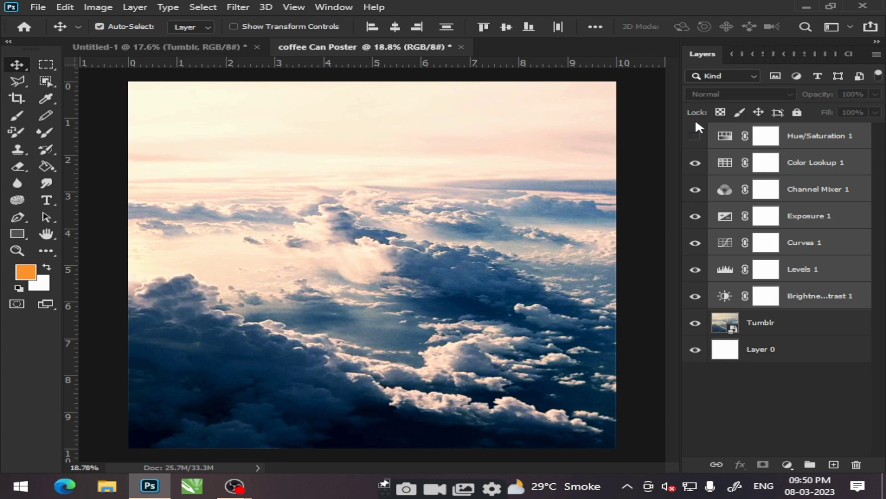
{"action": "left_click", "coordinate": [696, 136]}
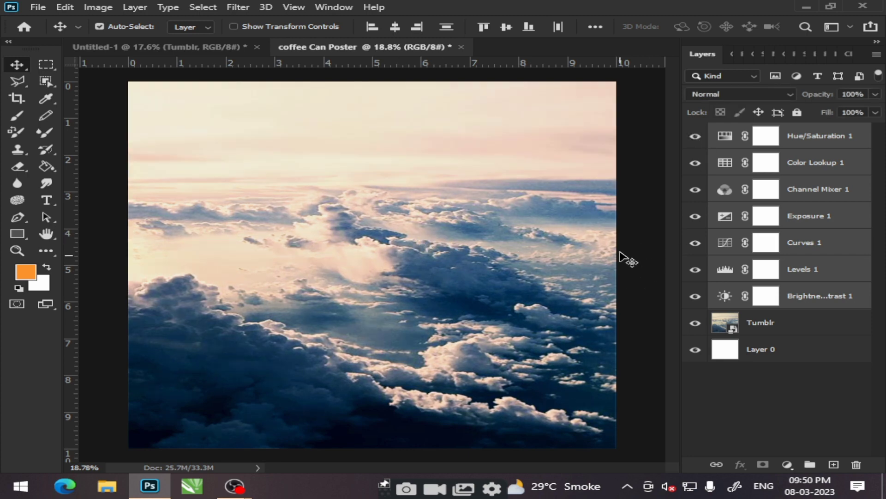
Step: In Untitled-1, hide the Tumblr clouds, show the pngegg (6) island and drag it into the poster
{"action": "left_click", "coordinate": [181, 49]}
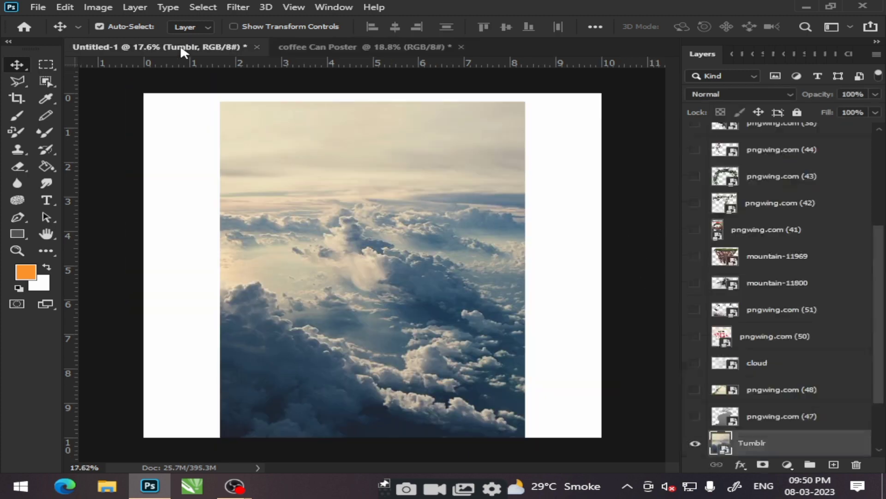
{"action": "left_click", "coordinate": [692, 444]}
{"action": "scroll", "coordinate": [762, 416], "scroll_direction": "up", "scroll_amount": 2}
{"action": "left_click", "coordinate": [696, 150]}
{"action": "left_click", "coordinate": [370, 293]}
{"action": "left_click_drag", "start_coordinate": [370, 294], "coordinate": [390, 301]}
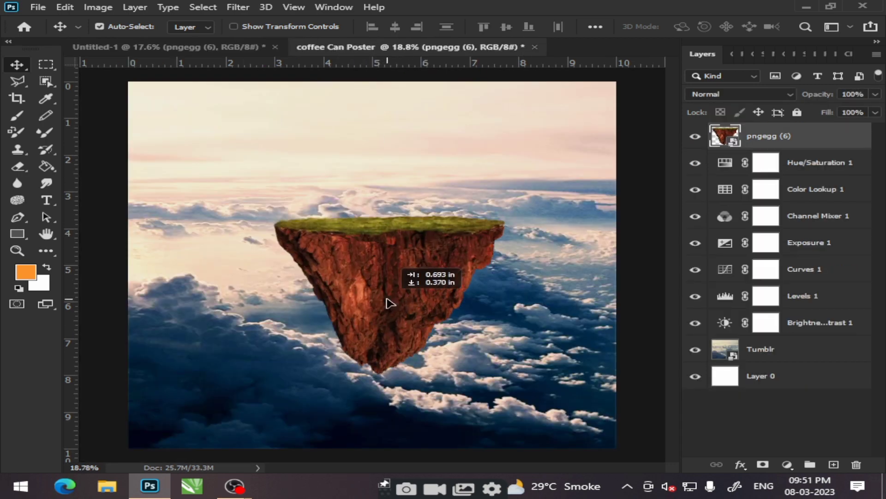
Step: Scale the island to roughly 28% and centre it over the clouds in the lower middle
{"action": "key", "text": "ctrl+t"}
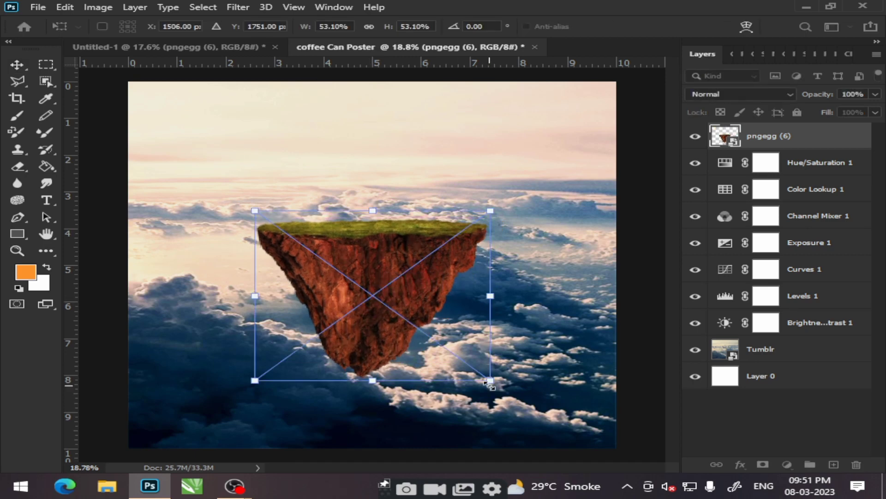
{"action": "left_click_drag", "start_coordinate": [491, 380], "coordinate": [358, 285]}
{"action": "left_click_drag", "start_coordinate": [316, 244], "coordinate": [390, 268]}
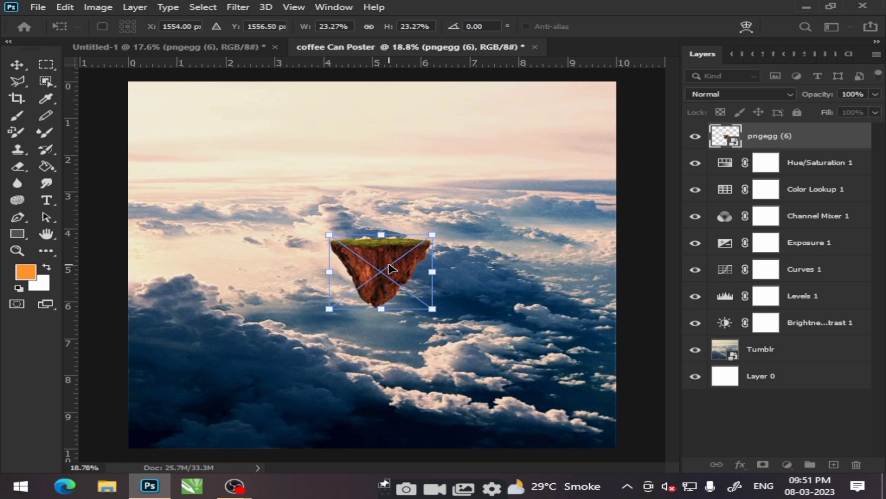
{"action": "left_click_drag", "start_coordinate": [381, 274], "coordinate": [367, 293]}
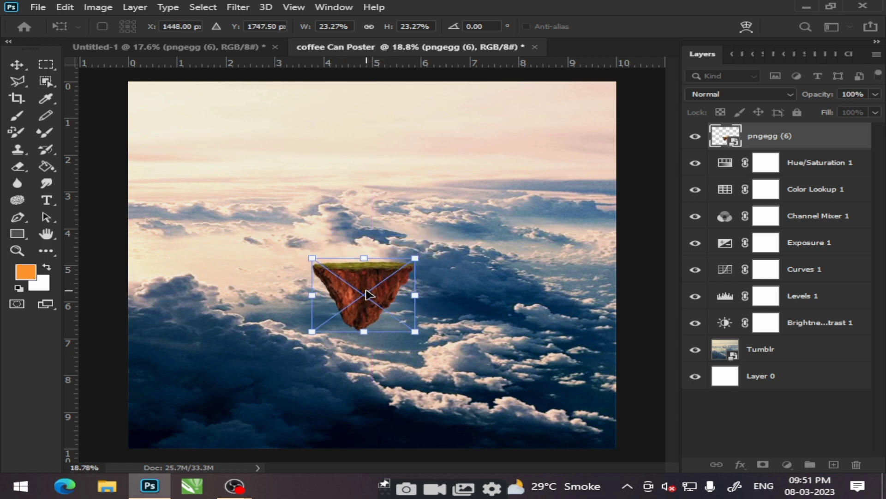
{"action": "left_click_drag", "start_coordinate": [368, 295], "coordinate": [363, 309]}
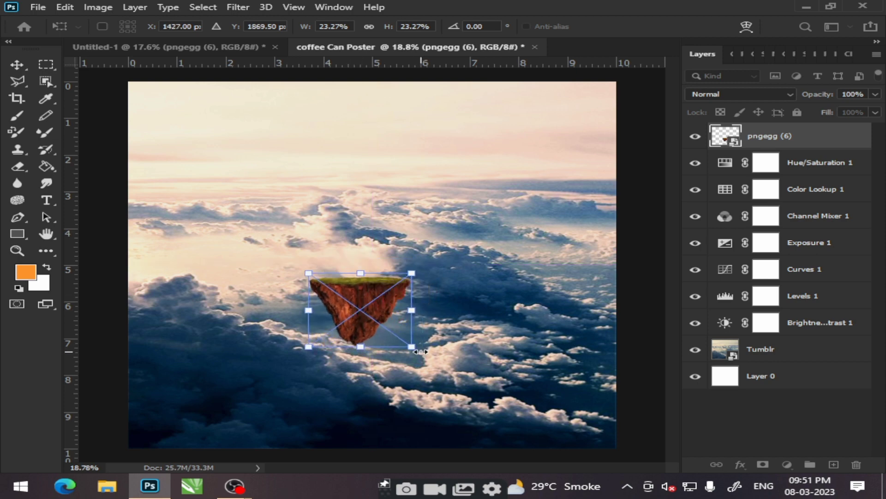
{"action": "left_click_drag", "start_coordinate": [412, 346], "coordinate": [446, 366]}
{"action": "left_click_drag", "start_coordinate": [369, 318], "coordinate": [370, 327]}
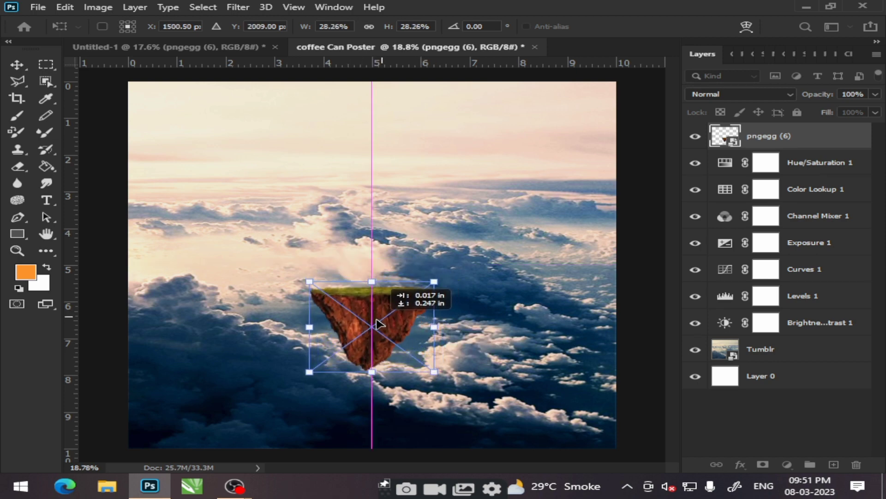
Step: Commit the island's placement, nudge it slightly, and begin a new transform on it
{"action": "left_click", "coordinate": [17, 64]}
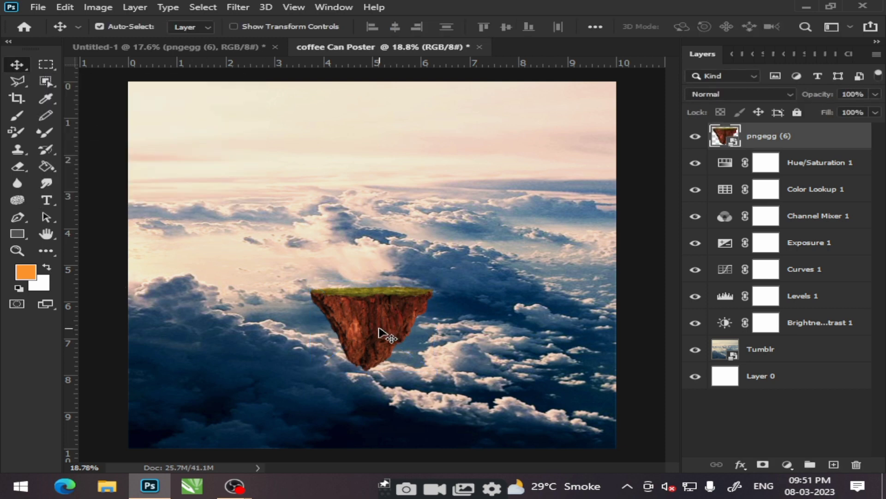
{"action": "left_click_drag", "start_coordinate": [384, 329], "coordinate": [397, 327]}
{"action": "scroll", "coordinate": [400, 329], "scroll_direction": "up", "scroll_amount": 1}
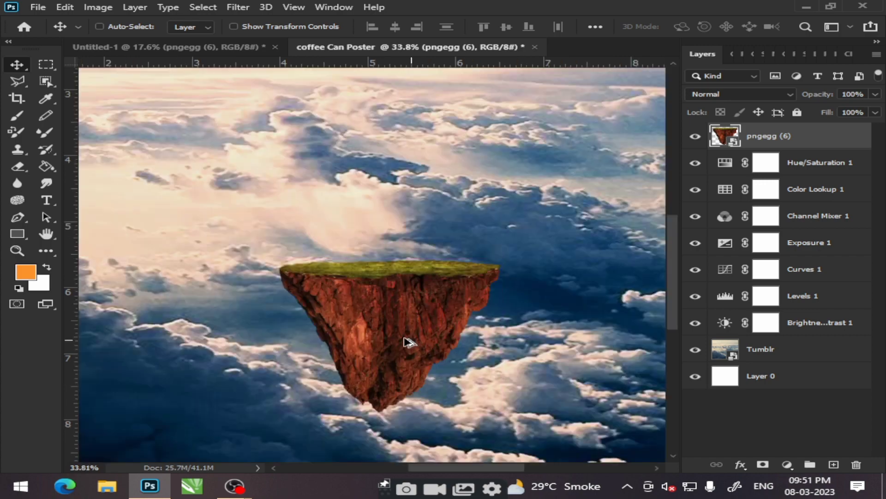
{"action": "scroll", "coordinate": [400, 328], "scroll_direction": "up", "scroll_amount": 1}
{"action": "scroll", "coordinate": [430, 339], "scroll_direction": "down", "scroll_amount": 1}
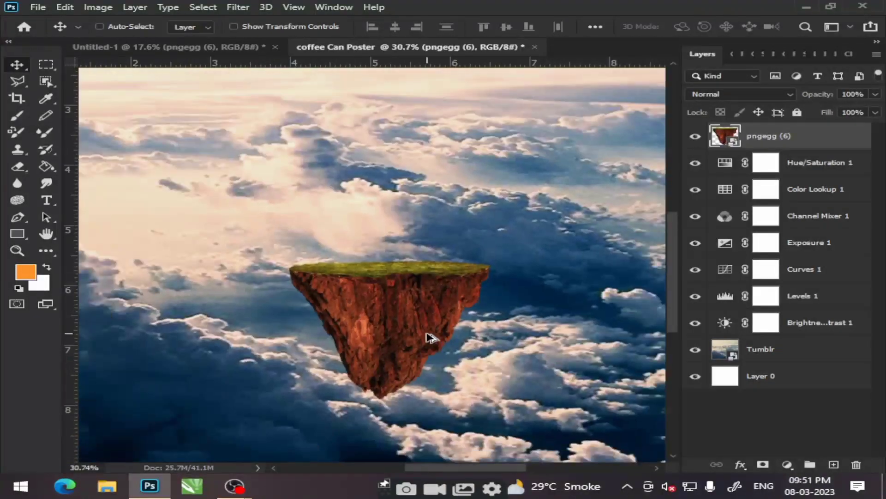
{"action": "scroll", "coordinate": [400, 336], "scroll_direction": "right", "scroll_amount": 2}
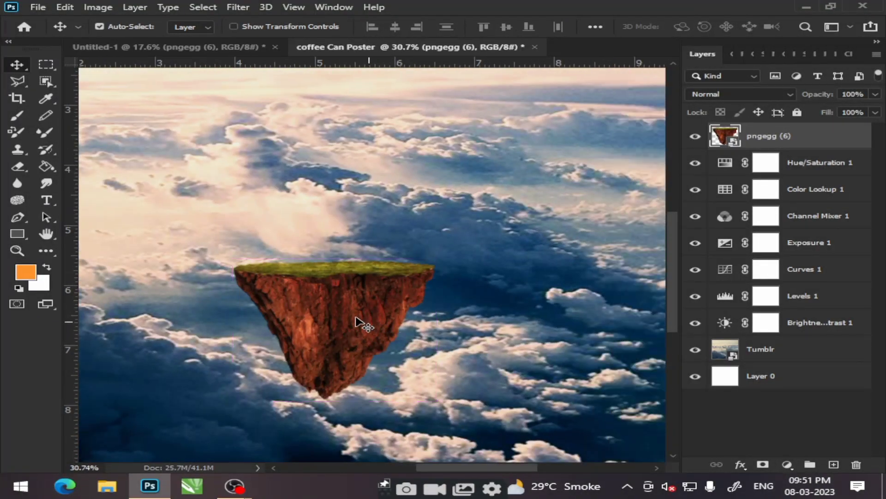
{"action": "key", "text": "ctrl+t"}
Step: Switch the island's transform to Warp and pull its top corners outward so the grassy top widens
{"action": "right_click", "coordinate": [332, 307]}
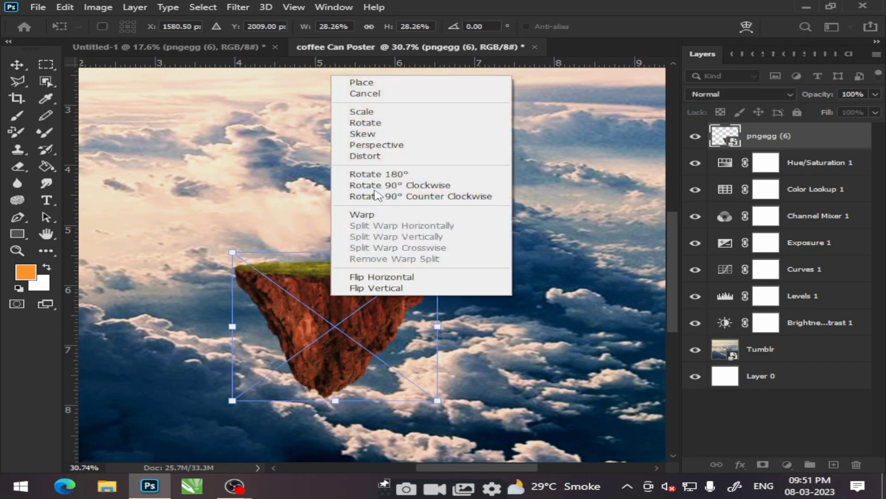
{"action": "left_click", "coordinate": [362, 214]}
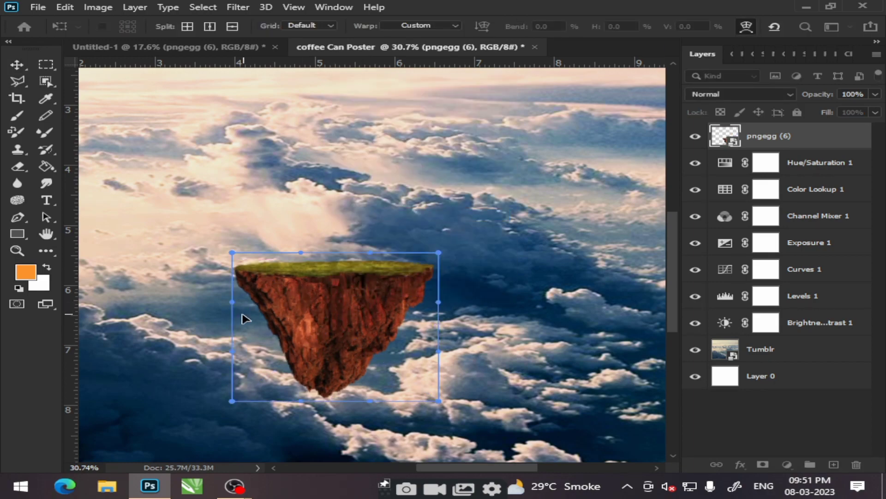
{"action": "scroll", "coordinate": [245, 314], "scroll_direction": "up", "scroll_amount": 3}
{"action": "scroll", "coordinate": [236, 302], "scroll_direction": "down", "scroll_amount": 1}
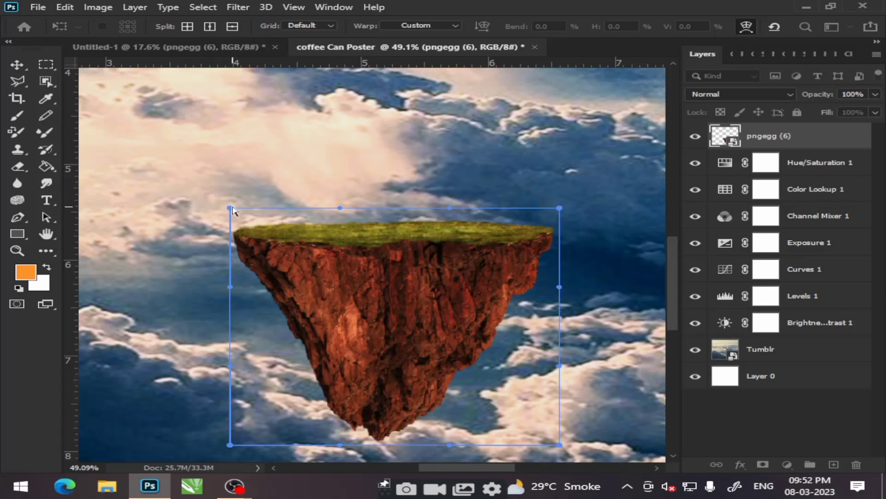
{"action": "left_click_drag", "start_coordinate": [231, 208], "coordinate": [209, 197]}
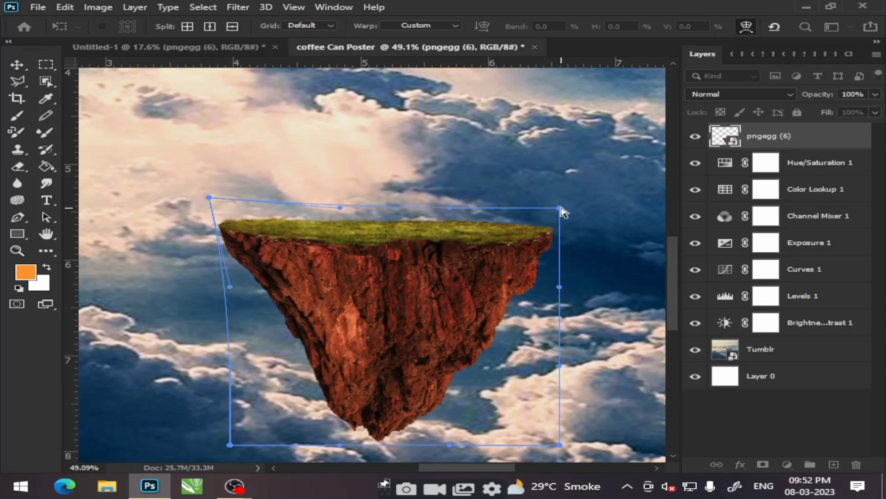
{"action": "left_click_drag", "start_coordinate": [560, 208], "coordinate": [577, 189]}
{"action": "left_click_drag", "start_coordinate": [210, 197], "coordinate": [188, 186]}
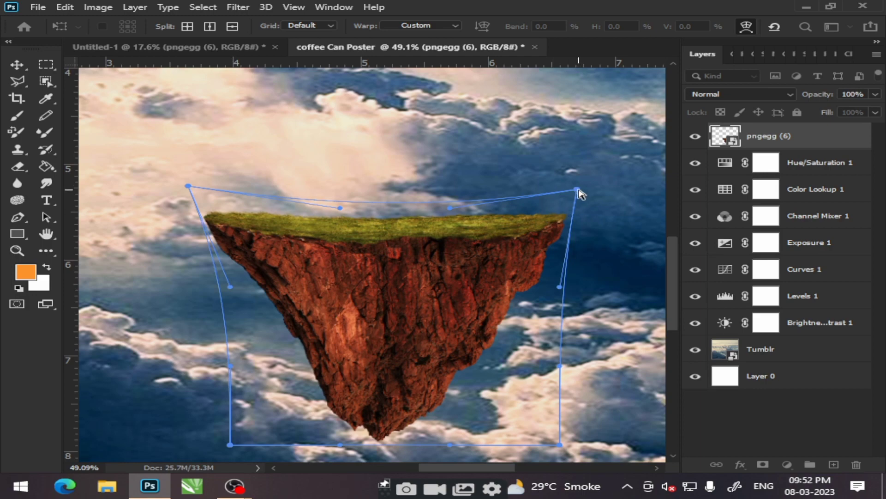
{"action": "left_click_drag", "start_coordinate": [578, 189], "coordinate": [580, 182]}
Step: Bow the island's rocky underside downward into a deeper curve on both sides
{"action": "scroll", "coordinate": [423, 378], "scroll_direction": "down", "scroll_amount": 3}
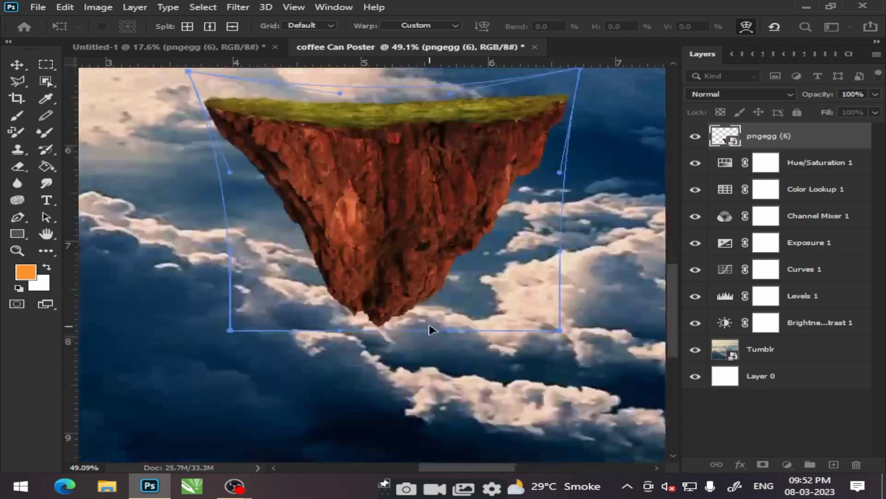
{"action": "scroll", "coordinate": [430, 327], "scroll_direction": "down", "scroll_amount": 1}
{"action": "left_click_drag", "start_coordinate": [341, 290], "coordinate": [338, 321]}
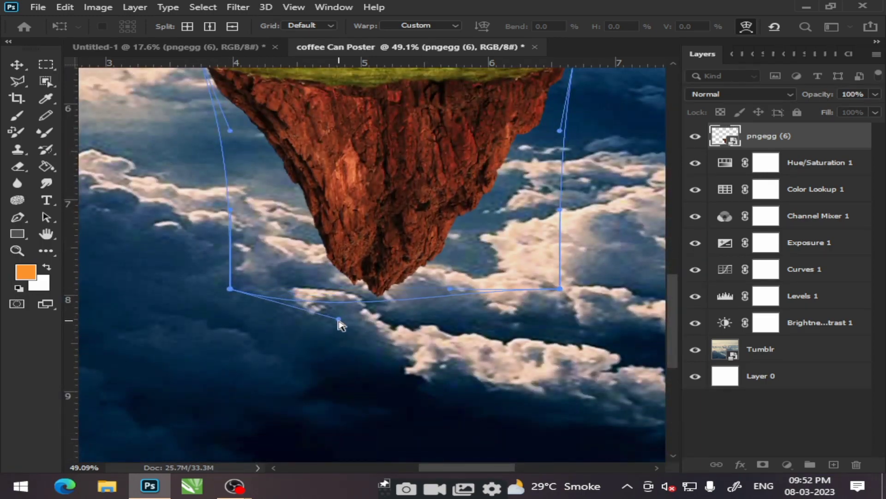
{"action": "left_click_drag", "start_coordinate": [448, 291], "coordinate": [460, 324]}
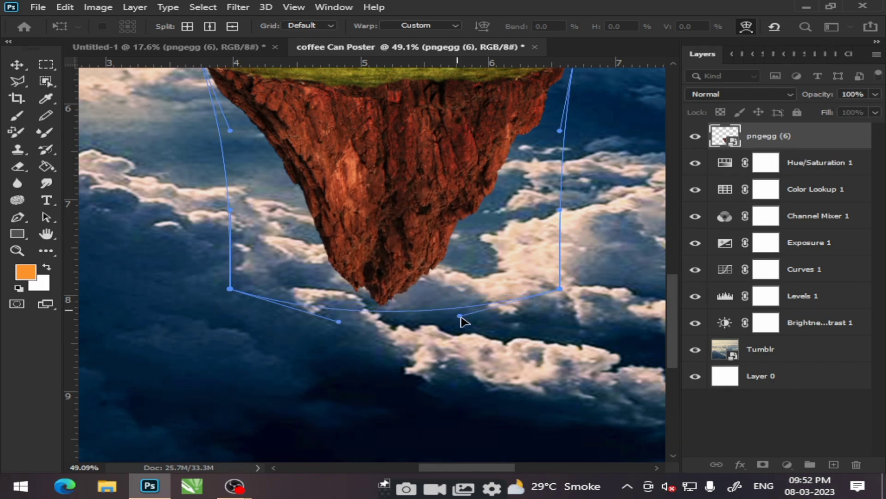
{"action": "left_click_drag", "start_coordinate": [337, 321], "coordinate": [335, 341]}
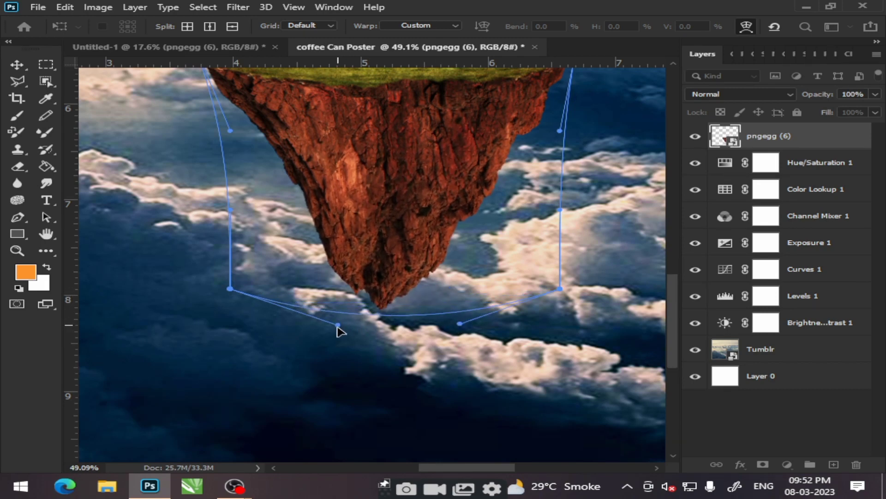
{"action": "left_click_drag", "start_coordinate": [460, 324], "coordinate": [465, 337]}
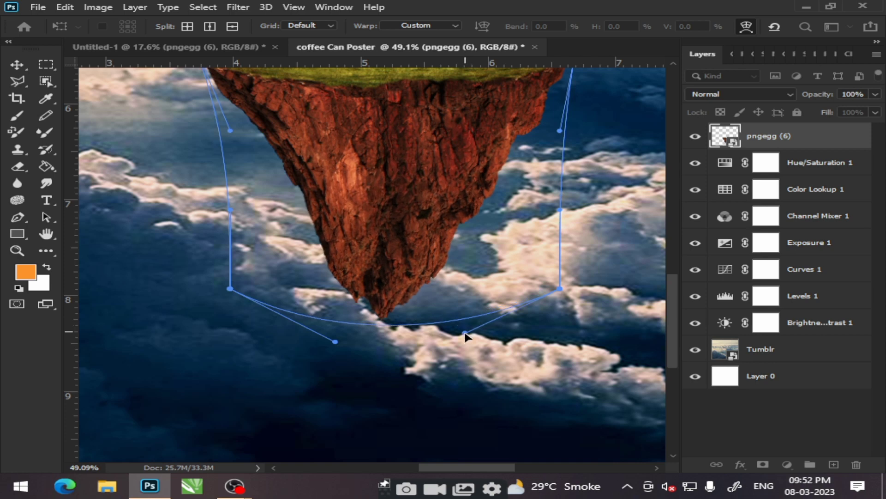
Step: Bulge the island's left and right sides and upper edges outward, then commit the warp
{"action": "left_click_drag", "start_coordinate": [561, 210], "coordinate": [571, 217]}
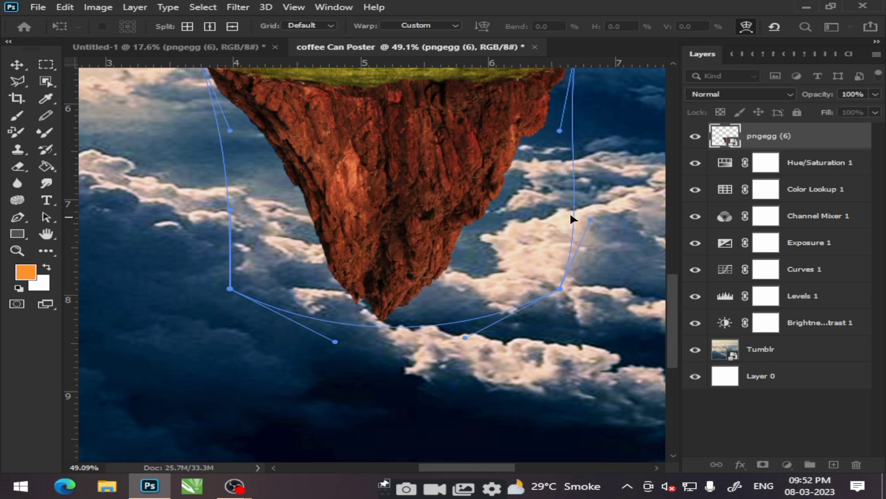
{"action": "left_click_drag", "start_coordinate": [231, 211], "coordinate": [185, 228]}
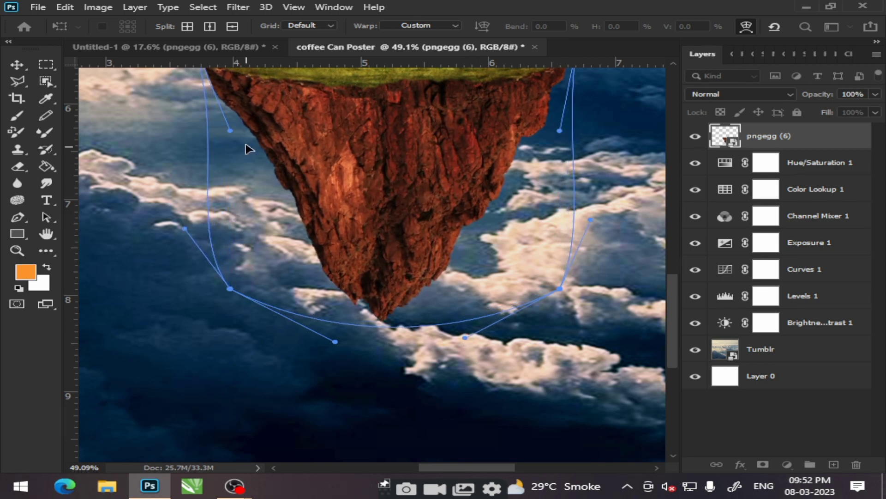
{"action": "left_click_drag", "start_coordinate": [230, 133], "coordinate": [201, 137]}
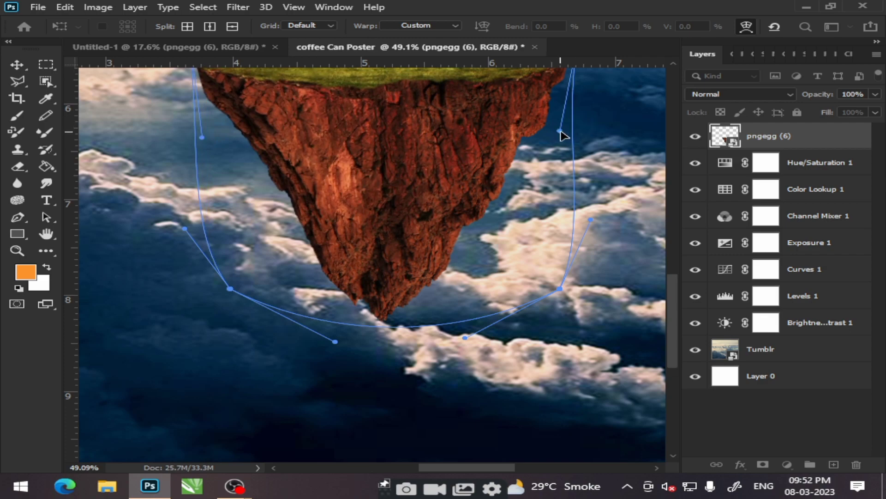
{"action": "left_click_drag", "start_coordinate": [560, 132], "coordinate": [585, 142]}
{"action": "key", "text": "Return"}
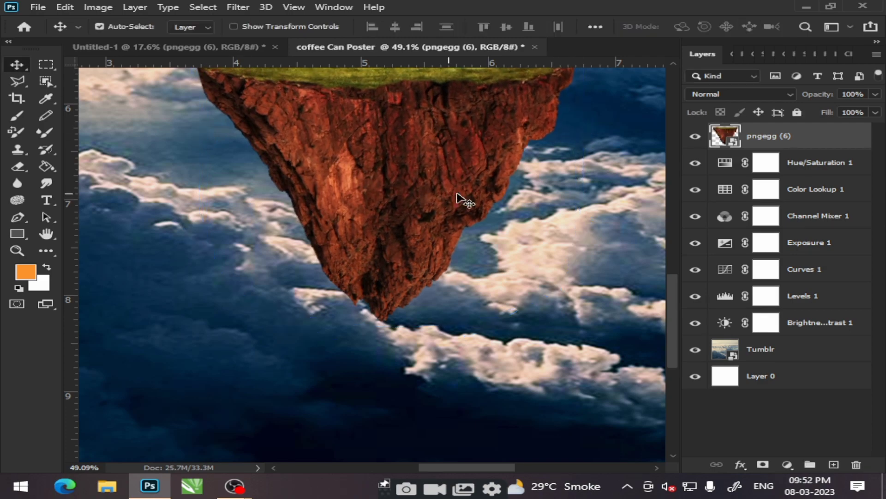
{"action": "scroll", "coordinate": [459, 198], "scroll_direction": "up", "scroll_amount": 1}
{"action": "scroll", "coordinate": [475, 183], "scroll_direction": "up", "scroll_amount": 2}
{"action": "scroll", "coordinate": [467, 184], "scroll_direction": "up", "scroll_amount": 1}
{"action": "scroll", "coordinate": [460, 185], "scroll_direction": "down", "scroll_amount": 2}
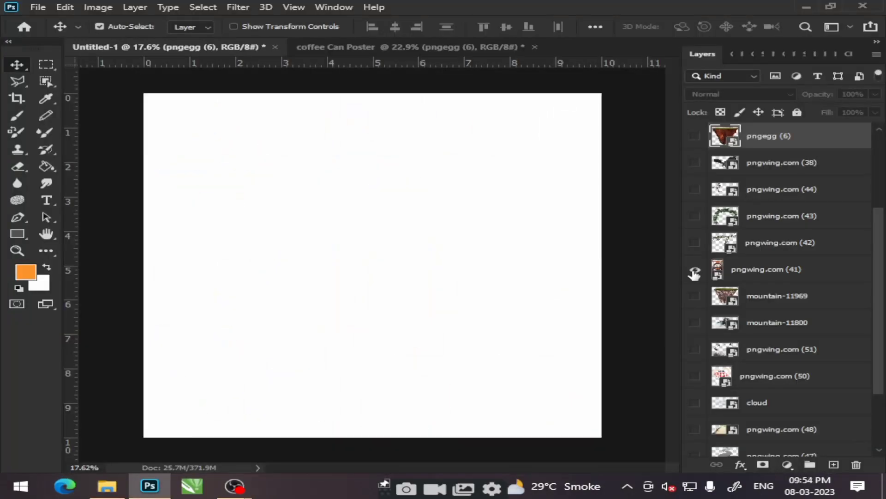
Step: Bring the Nescafé can layer into the poster, shrink it and stand it on the island's grassy top
{"action": "left_click", "coordinate": [694, 270]}
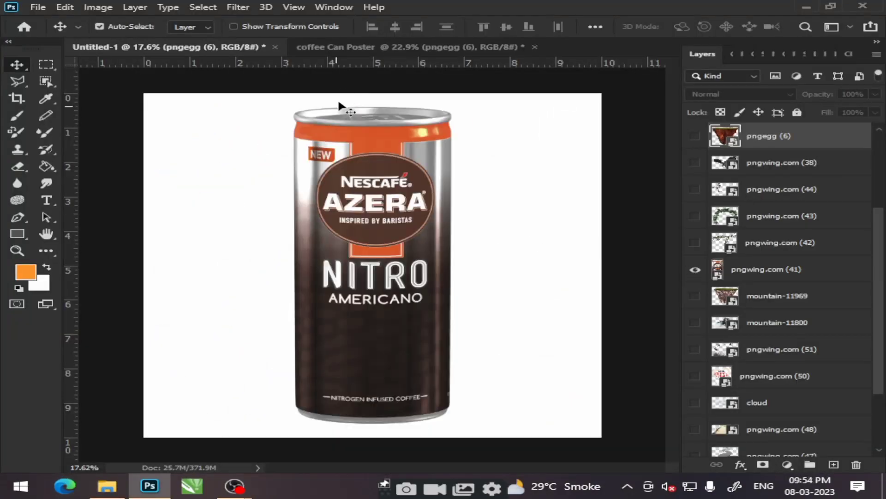
{"action": "left_click_drag", "start_coordinate": [374, 259], "coordinate": [365, 231]}
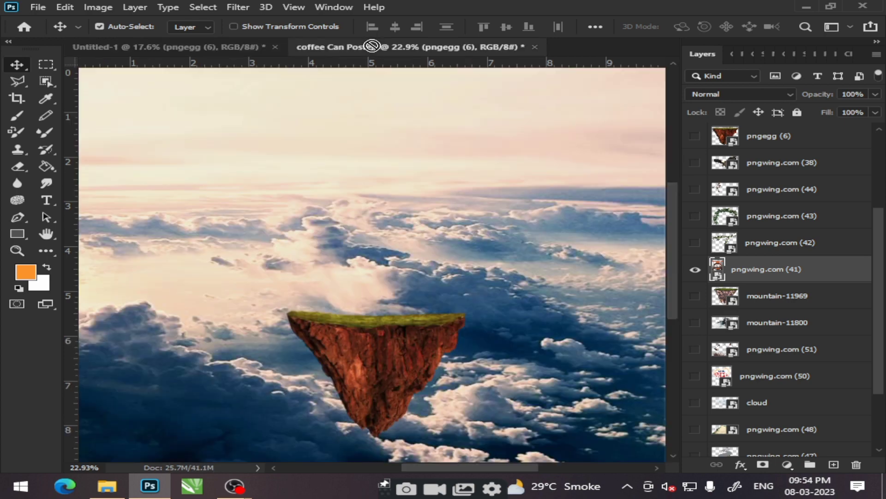
{"action": "key", "text": "ctrl+t"}
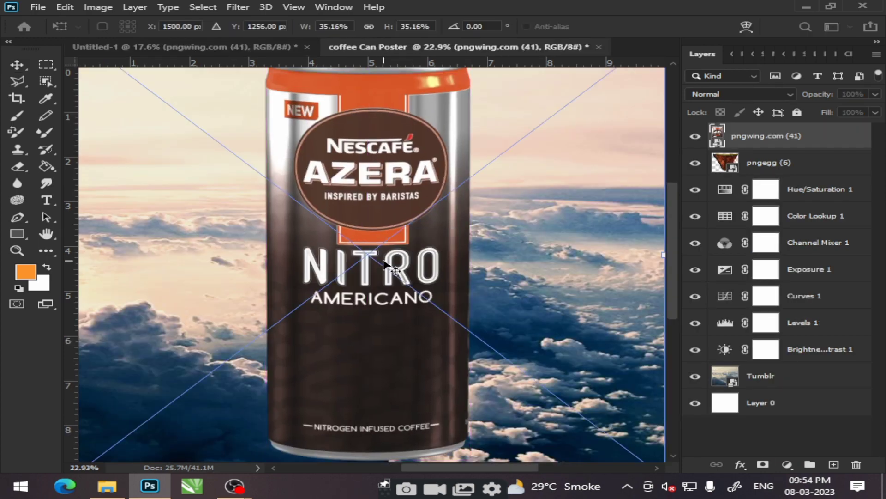
{"action": "scroll", "coordinate": [422, 368], "scroll_direction": "down", "scroll_amount": 2}
{"action": "scroll", "coordinate": [462, 383], "scroll_direction": "down", "scroll_amount": 2}
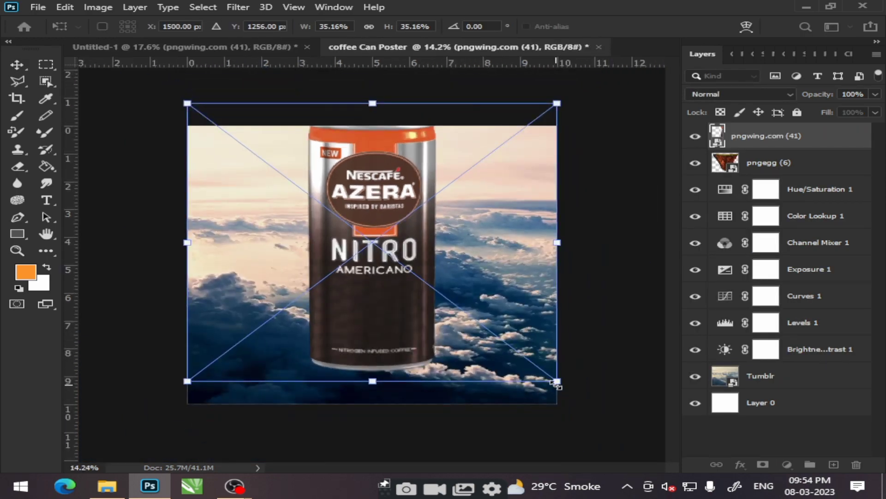
{"action": "left_click_drag", "start_coordinate": [557, 382], "coordinate": [351, 213]}
{"action": "left_click_drag", "start_coordinate": [277, 176], "coordinate": [387, 251]}
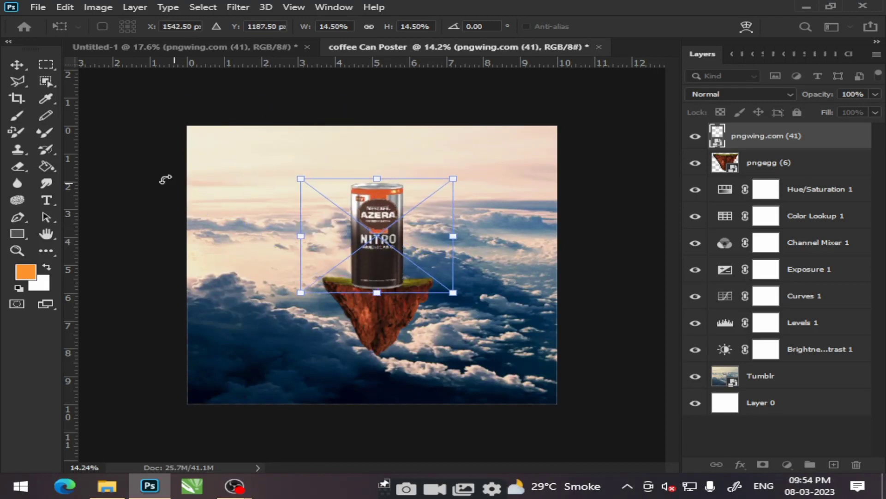
{"action": "left_click", "coordinate": [16, 63]}
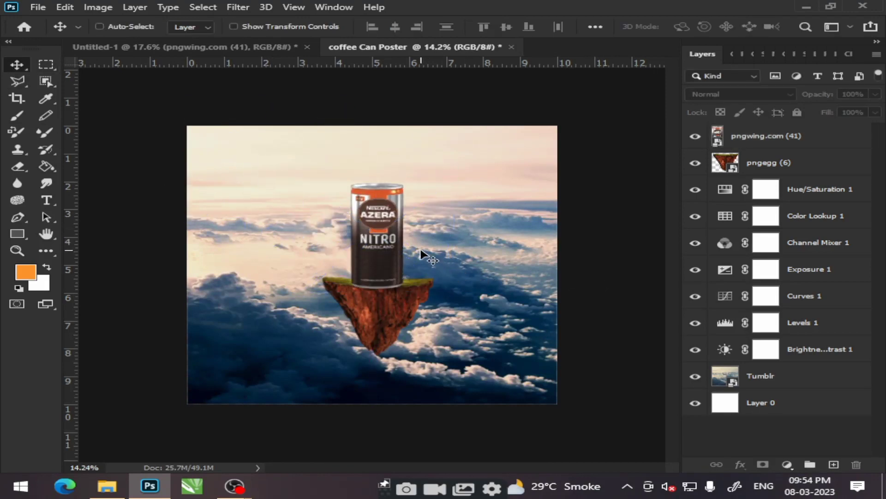
{"action": "scroll", "coordinate": [422, 255], "scroll_direction": "up", "scroll_amount": 2}
{"action": "scroll", "coordinate": [411, 241], "scroll_direction": "up", "scroll_amount": 1}
{"action": "scroll", "coordinate": [418, 236], "scroll_direction": "up", "scroll_amount": 1}
{"action": "scroll", "coordinate": [481, 189], "scroll_direction": "down", "scroll_amount": 2}
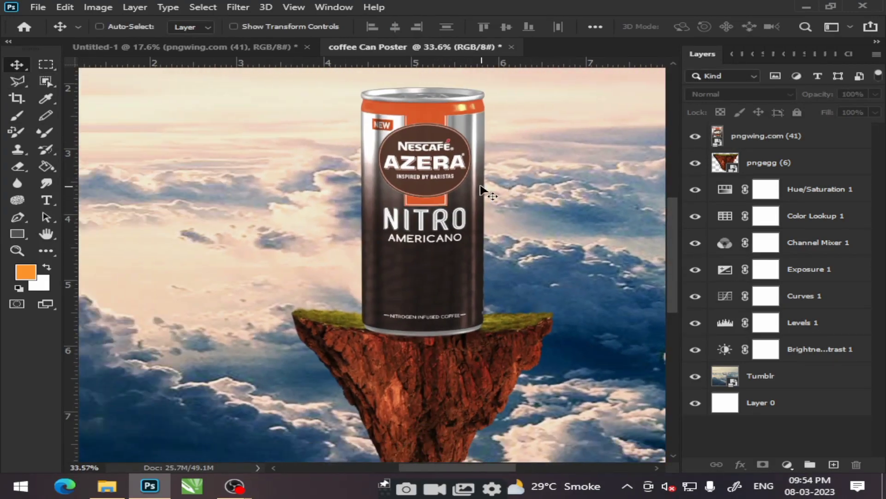
{"action": "scroll", "coordinate": [485, 182], "scroll_direction": "right", "scroll_amount": 3}
{"action": "scroll", "coordinate": [488, 176], "scroll_direction": "up", "scroll_amount": 2}
{"action": "scroll", "coordinate": [405, 242], "scroll_direction": "up", "scroll_amount": 2}
Step: Lift the can slightly and clone grass texture across the island's top on the new layer
{"action": "left_click_drag", "start_coordinate": [324, 320], "coordinate": [312, 304]}
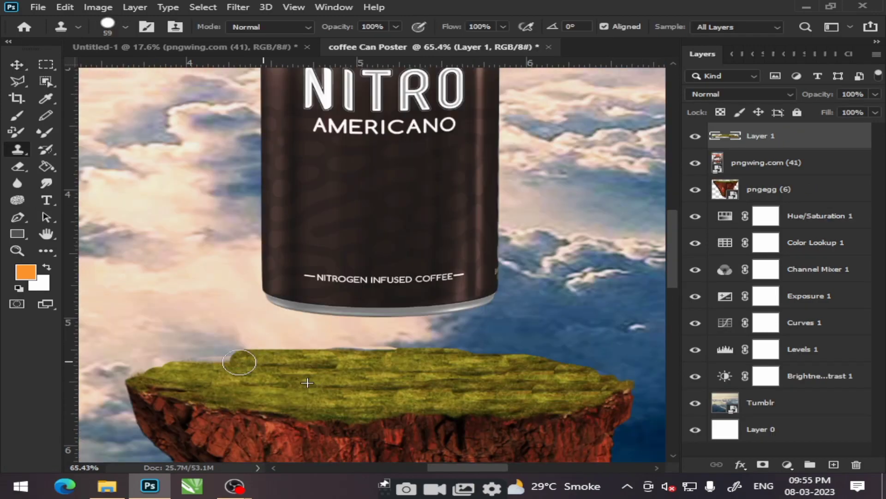
{"action": "left_click_drag", "start_coordinate": [307, 359], "coordinate": [406, 349]}
{"action": "key", "text": "ctrl+z"}
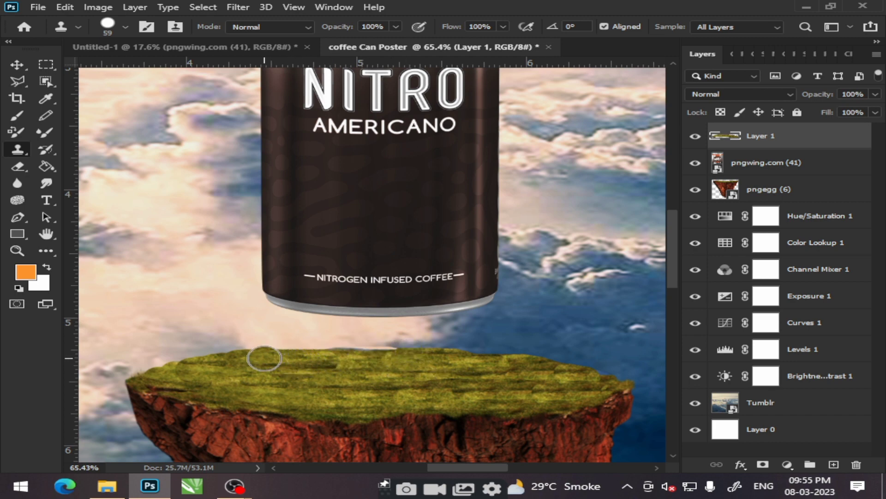
{"action": "left_click_drag", "start_coordinate": [261, 360], "coordinate": [432, 358]}
{"action": "left_click_drag", "start_coordinate": [530, 367], "coordinate": [356, 352]}
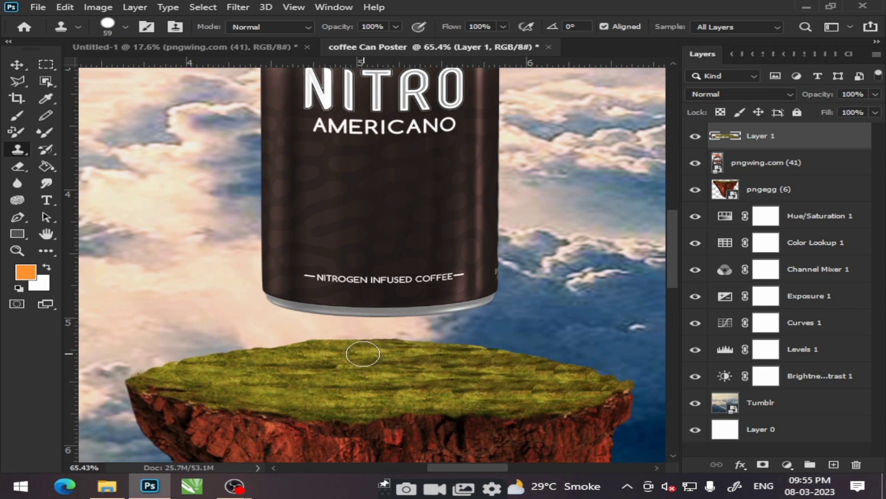
{"action": "scroll", "coordinate": [249, 383], "scroll_direction": "down", "scroll_amount": 2}
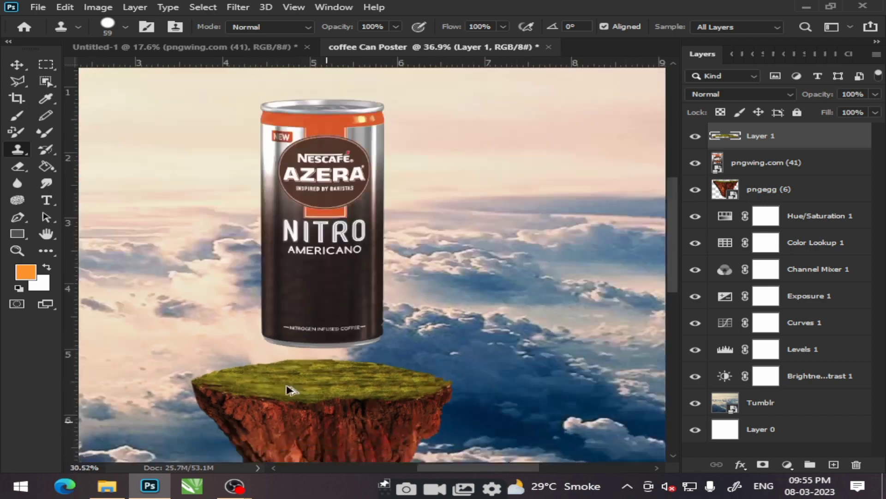
{"action": "scroll", "coordinate": [286, 389], "scroll_direction": "down", "scroll_amount": 2}
{"action": "scroll", "coordinate": [346, 395], "scroll_direction": "up", "scroll_amount": 5}
Step: Rasterize the can and pngegg (6) island layers by erasing on them with the Eraser
{"action": "left_click", "coordinate": [16, 168]}
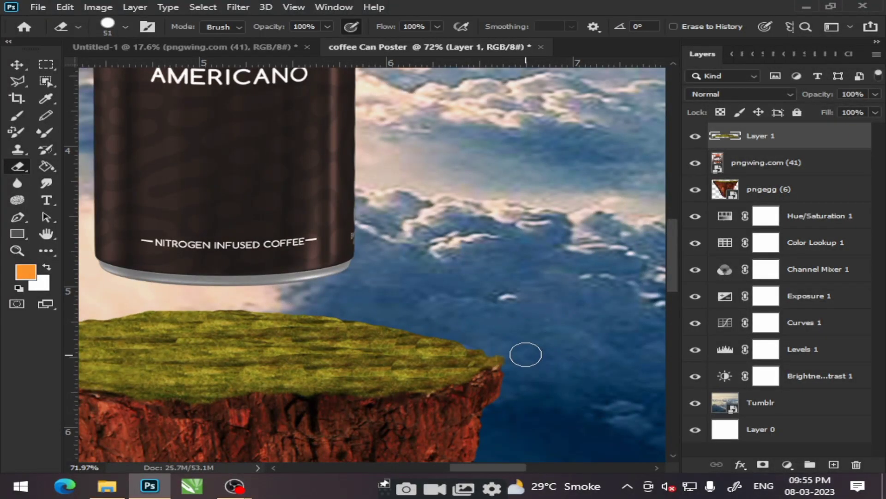
{"action": "left_click", "coordinate": [750, 160]}
{"action": "left_click", "coordinate": [502, 358]}
{"action": "left_click", "coordinate": [422, 200]}
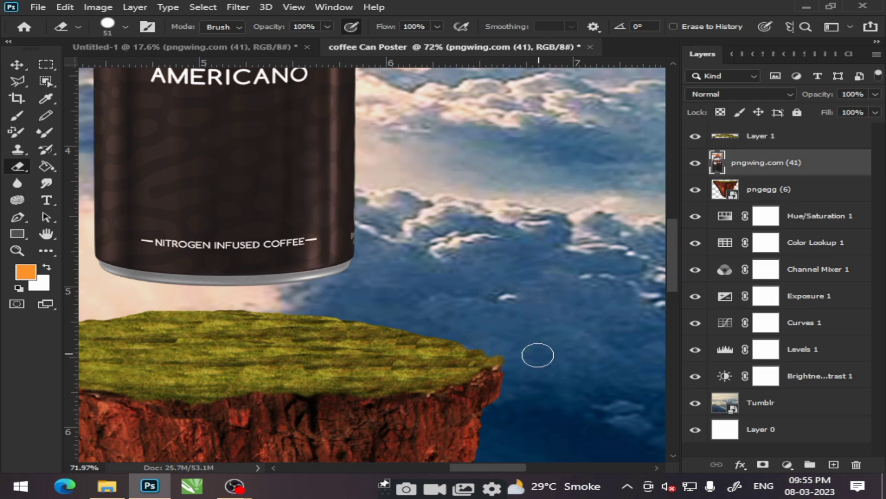
{"action": "left_click", "coordinate": [768, 189]}
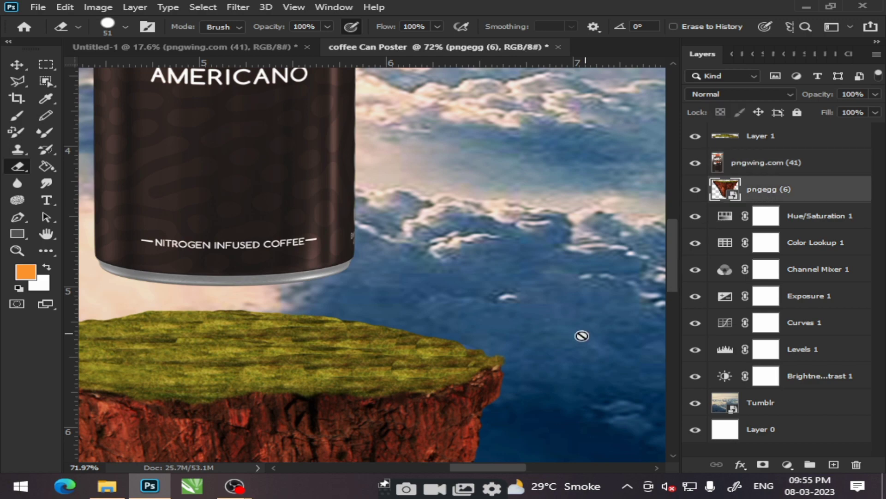
{"action": "left_click", "coordinate": [507, 356]}
{"action": "key", "text": "Return"}
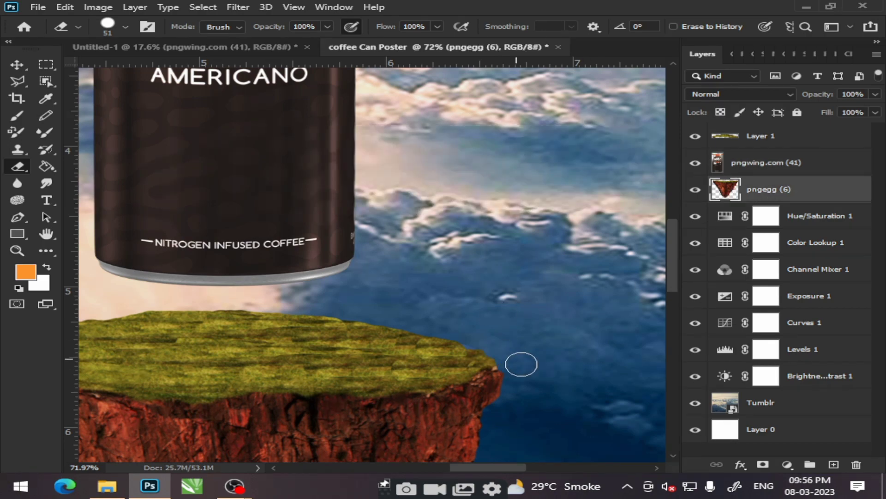
{"action": "scroll", "coordinate": [560, 311], "scroll_direction": "down", "scroll_amount": 2}
{"action": "scroll", "coordinate": [541, 311], "scroll_direction": "down", "scroll_amount": 3}
Step: Move the can layer above Layer 1 and lower the can onto the grass, slightly left
{"action": "scroll", "coordinate": [475, 330], "scroll_direction": "down", "scroll_amount": 1}
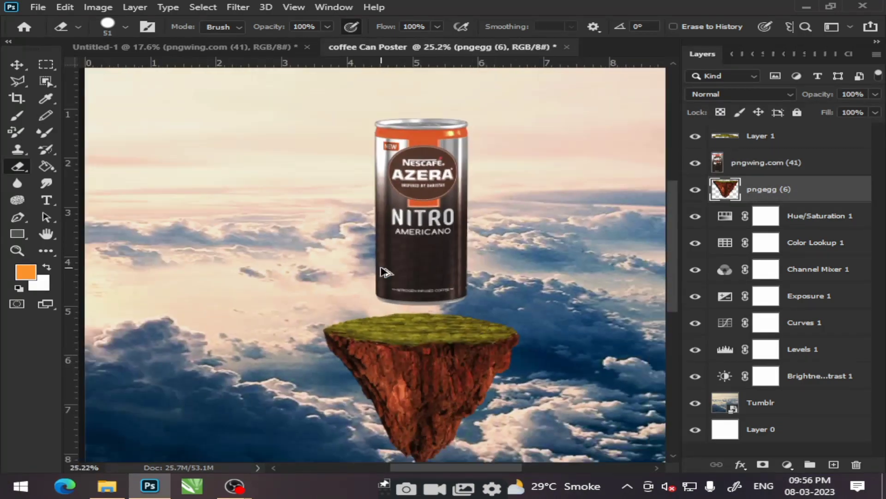
{"action": "left_click", "coordinate": [17, 65]}
{"action": "left_click_drag", "start_coordinate": [443, 203], "coordinate": [444, 225]}
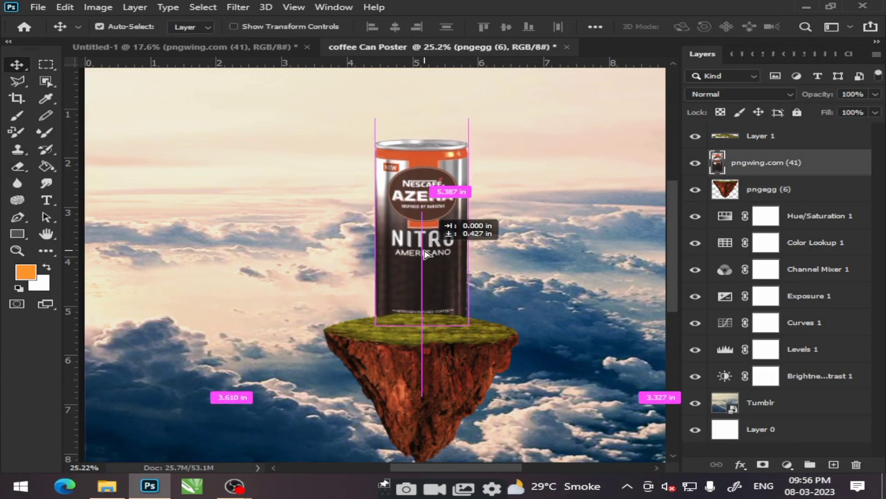
{"action": "left_click_drag", "start_coordinate": [741, 164], "coordinate": [742, 130]}
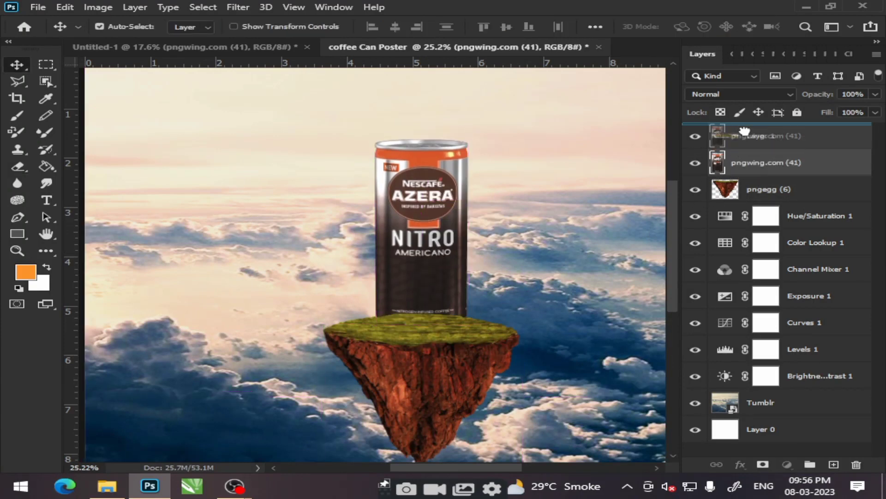
{"action": "left_click_drag", "start_coordinate": [475, 262], "coordinate": [476, 269]}
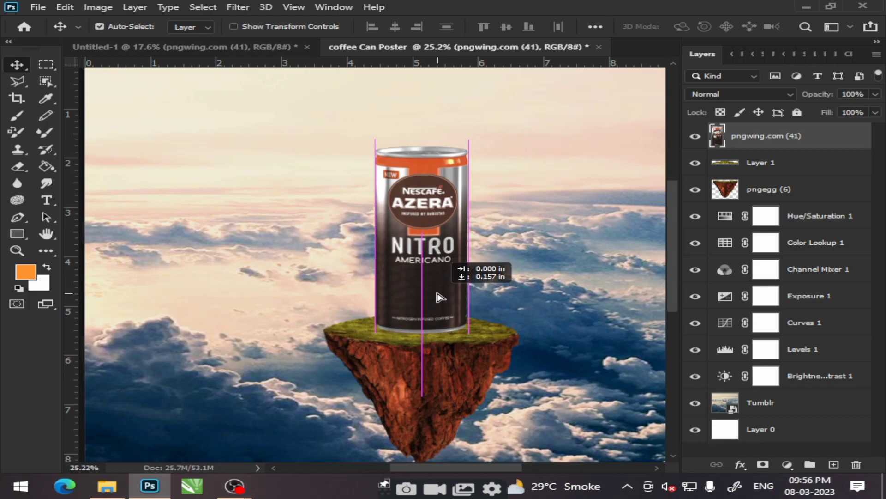
{"action": "scroll", "coordinate": [544, 259], "scroll_direction": "up", "scroll_amount": 3}
{"action": "scroll", "coordinate": [549, 264], "scroll_direction": "up", "scroll_amount": 1}
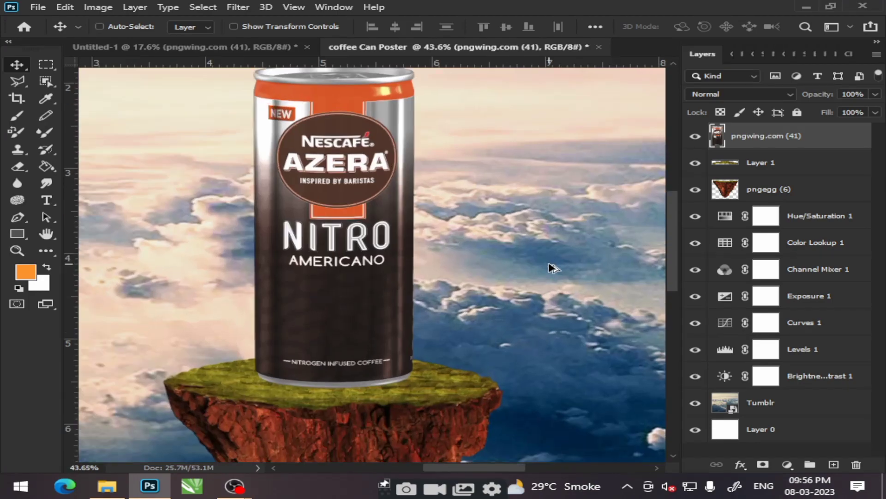
{"action": "scroll", "coordinate": [465, 286], "scroll_direction": "down", "scroll_amount": 2}
{"action": "scroll", "coordinate": [496, 286], "scroll_direction": "down", "scroll_amount": 3}
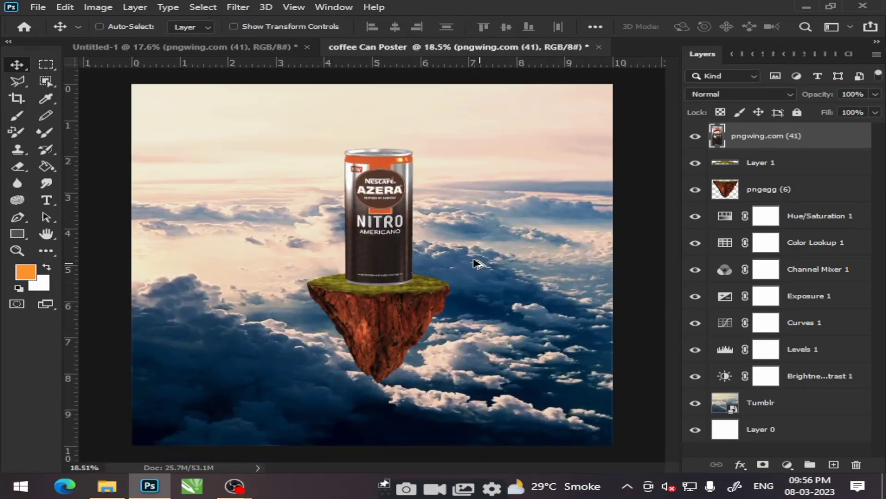
{"action": "left_click_drag", "start_coordinate": [383, 220], "coordinate": [376, 220]}
Step: Enlarge the can slightly on the island top and draw an ellipse around its base
{"action": "key", "text": "ctrl+t"}
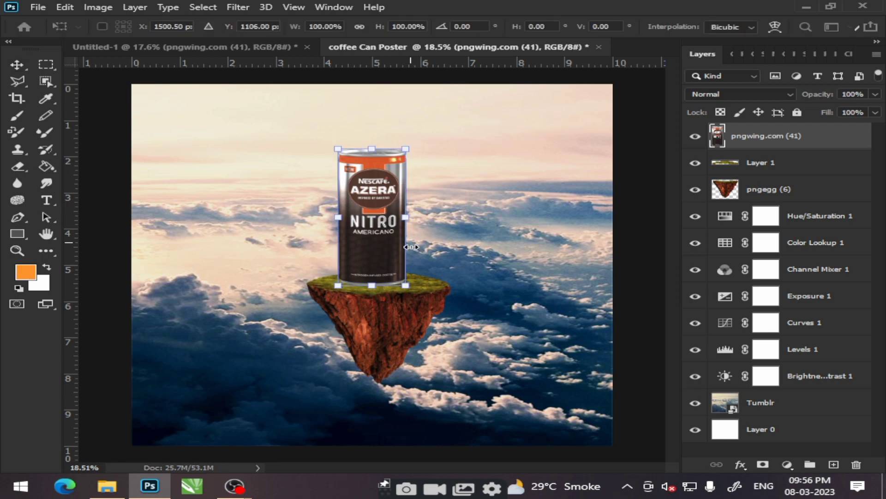
{"action": "left_click_drag", "start_coordinate": [405, 286], "coordinate": [414, 304]}
{"action": "left_click_drag", "start_coordinate": [390, 254], "coordinate": [393, 239]}
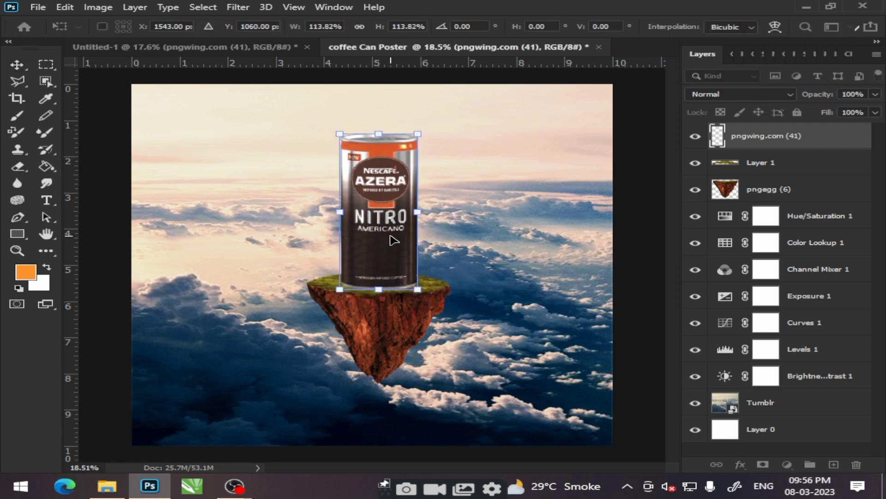
{"action": "key", "text": "Return"}
{"action": "key", "text": "u"}
{"action": "scroll", "coordinate": [393, 282], "scroll_direction": "up", "scroll_amount": 5, "text": "alt"}
{"action": "left_click_drag", "start_coordinate": [149, 262], "coordinate": [520, 314]}
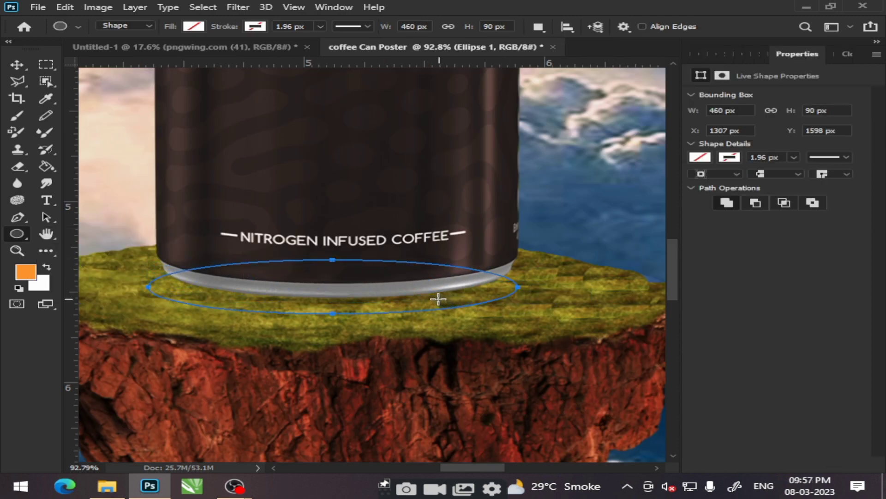
Step: Give the ellipse a black fill and a black outline
{"action": "left_click", "coordinate": [701, 158]}
{"action": "left_click", "coordinate": [647, 226]}
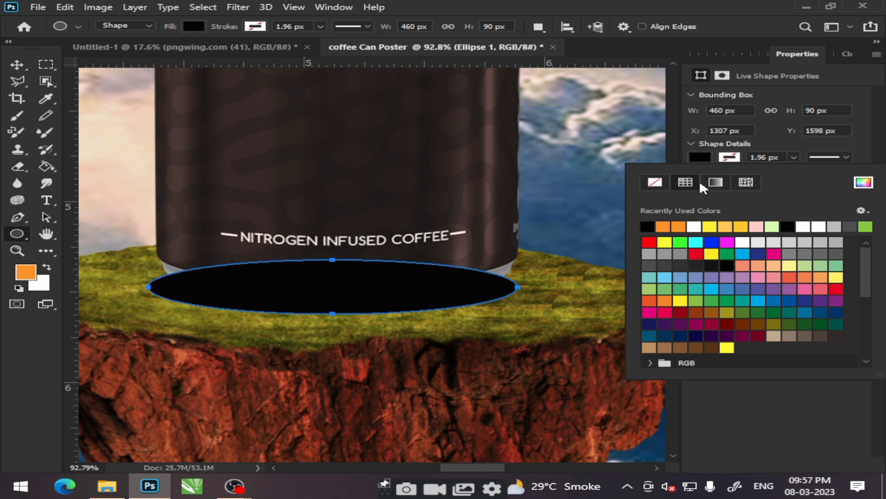
{"action": "left_click", "coordinate": [648, 226]}
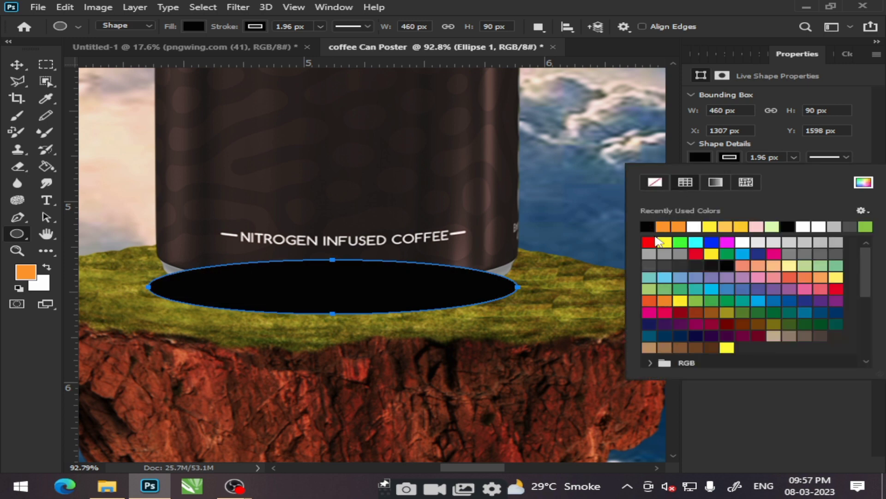
Step: Flatten the black ellipse with Perspective and Distort, and place its layer beneath the can
{"action": "left_click", "coordinate": [19, 67]}
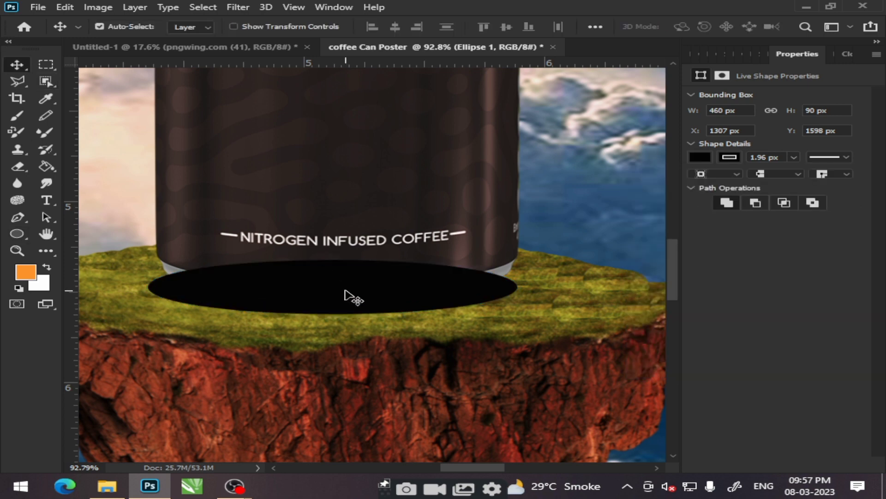
{"action": "key", "text": "ctrl+t"}
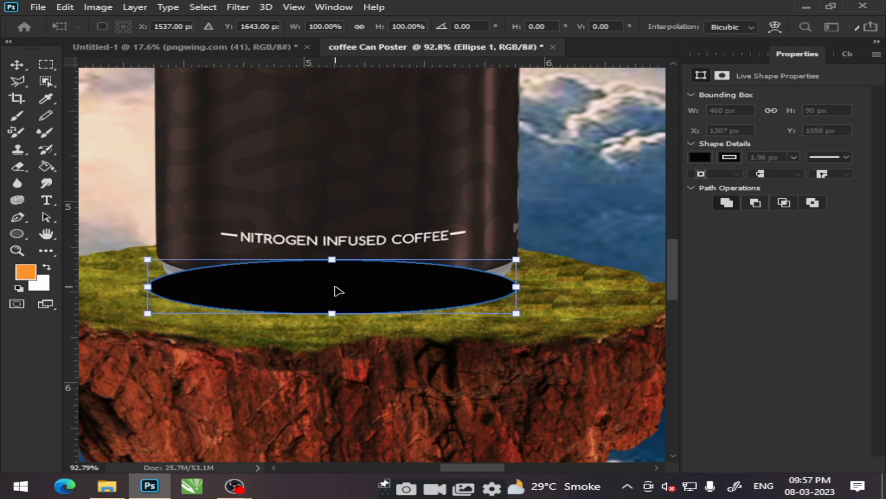
{"action": "right_click", "coordinate": [338, 290]}
{"action": "left_click", "coordinate": [367, 116]}
{"action": "left_click_drag", "start_coordinate": [332, 261], "coordinate": [328, 283]}
{"action": "right_click", "coordinate": [336, 260]}
{"action": "left_click", "coordinate": [368, 89]}
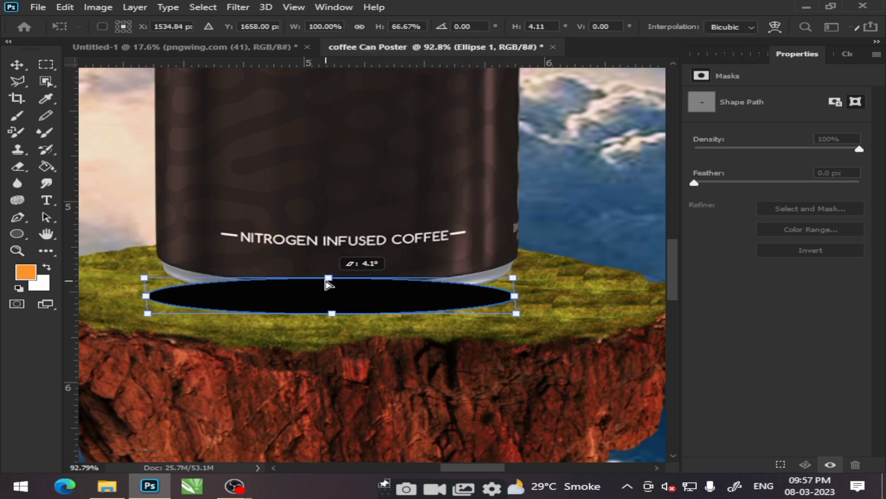
{"action": "right_click", "coordinate": [331, 297]}
{"action": "left_click_drag", "start_coordinate": [766, 137], "coordinate": [771, 222]}
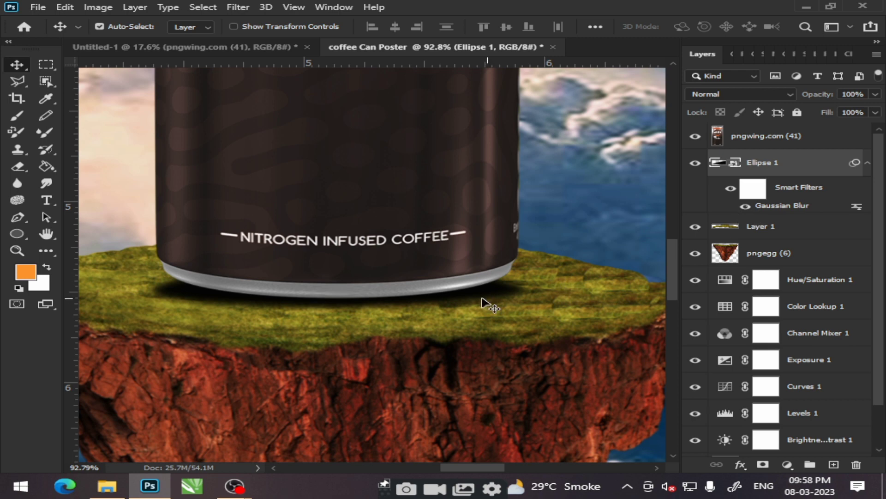
Step: Rotate the shadow about 1.5° twice and nudge it so it lines up under the can's base
{"action": "left_click_drag", "start_coordinate": [470, 302], "coordinate": [476, 300]}
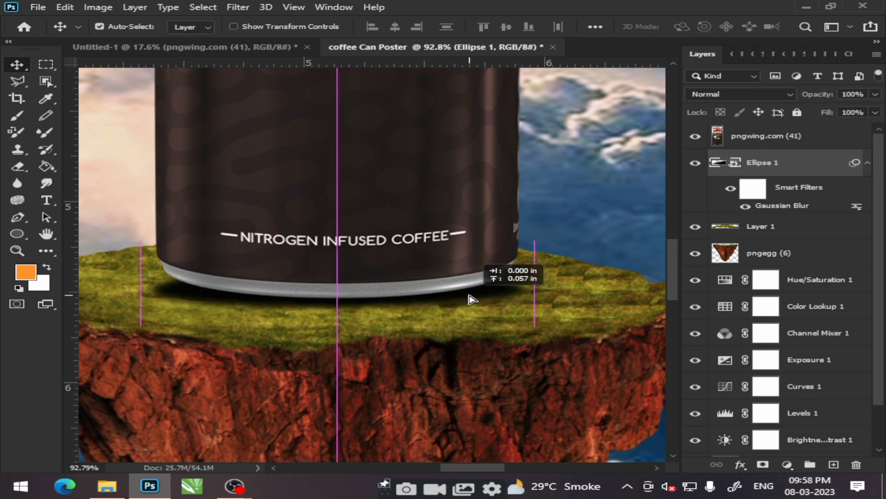
{"action": "right_click", "coordinate": [475, 300]}
{"action": "left_click", "coordinate": [487, 302]}
{"action": "key", "text": "ctrl+t"}
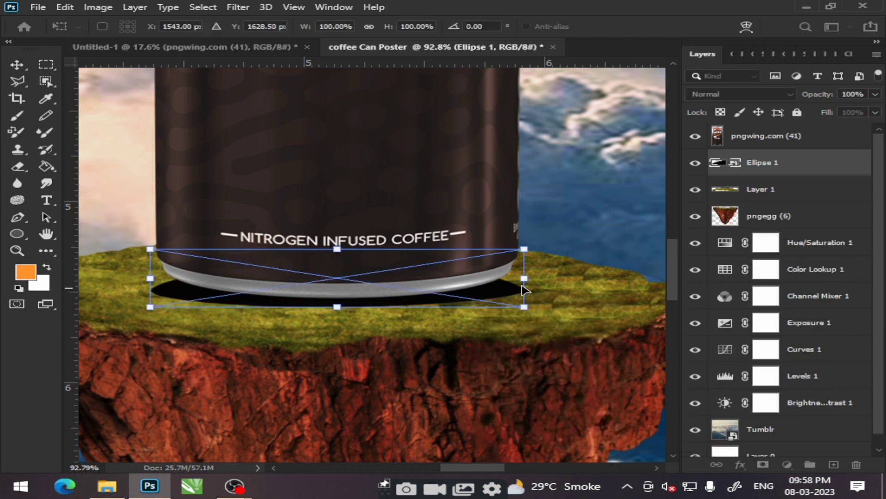
{"action": "left_click_drag", "start_coordinate": [538, 247], "coordinate": [541, 250]}
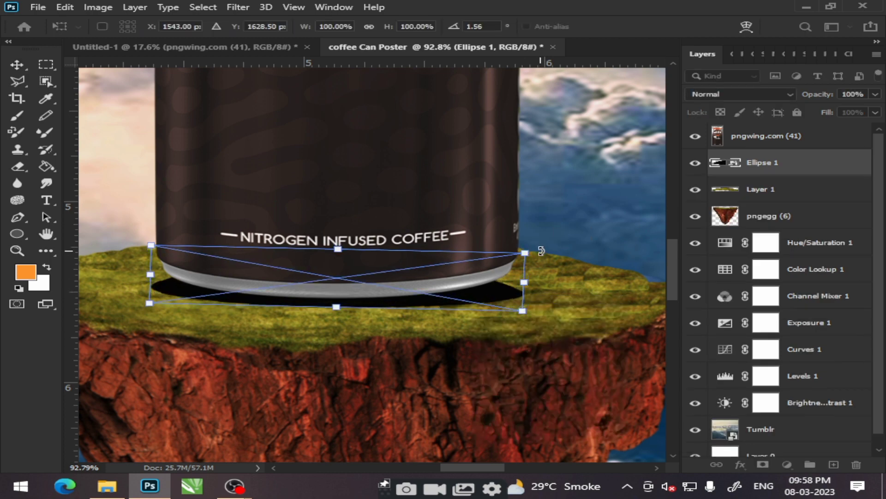
{"action": "left_click_drag", "start_coordinate": [349, 294], "coordinate": [388, 310]}
{"action": "left_click", "coordinate": [17, 64]}
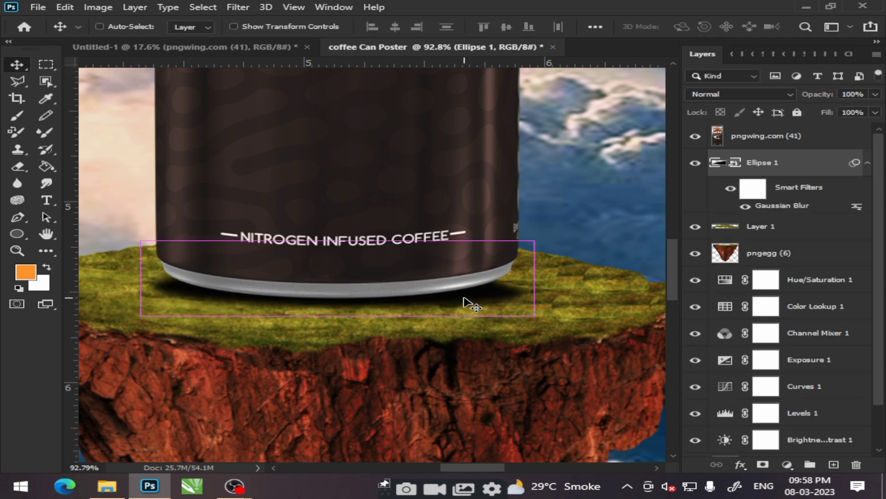
{"action": "key", "text": "ctrl+t"}
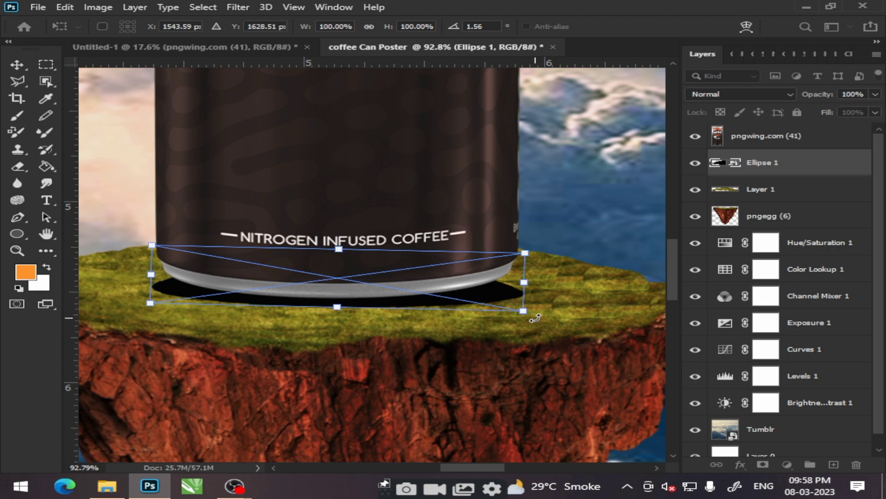
{"action": "left_click_drag", "start_coordinate": [535, 318], "coordinate": [531, 308]}
{"action": "key", "text": "Return"}
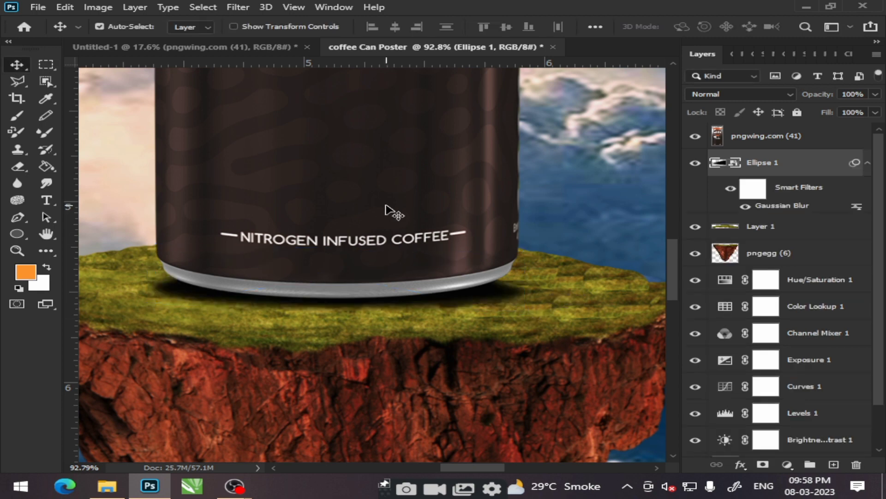
{"action": "left_click_drag", "start_coordinate": [357, 302], "coordinate": [359, 306]}
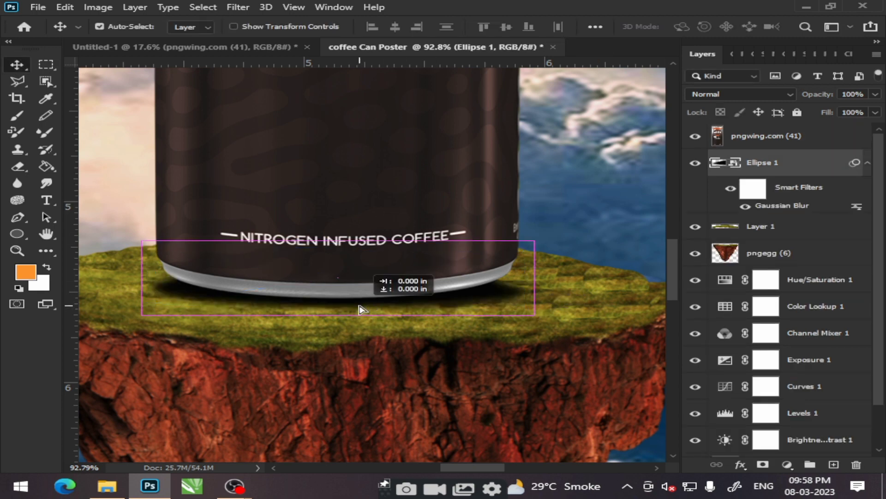
Step: Put the Tumblr cloud background layer into Warp mode, then commit it unchanged
{"action": "left_click", "coordinate": [530, 207]}
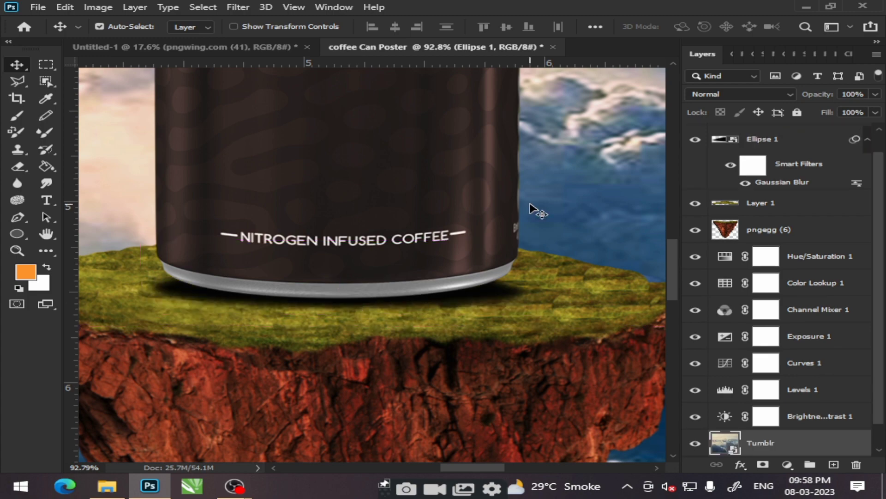
{"action": "scroll", "coordinate": [453, 237], "scroll_direction": "down", "scroll_amount": 2}
{"action": "scroll", "coordinate": [467, 244], "scroll_direction": "down", "scroll_amount": 5}
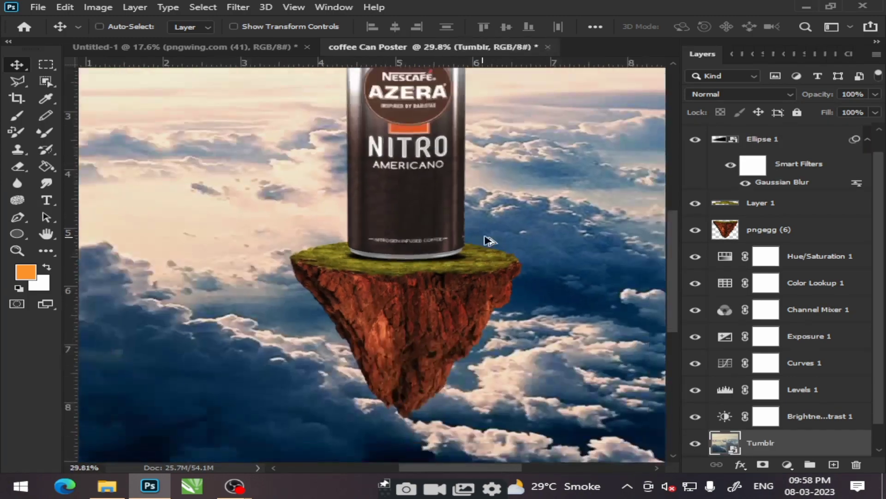
{"action": "scroll", "coordinate": [497, 194], "scroll_direction": "down", "scroll_amount": 1}
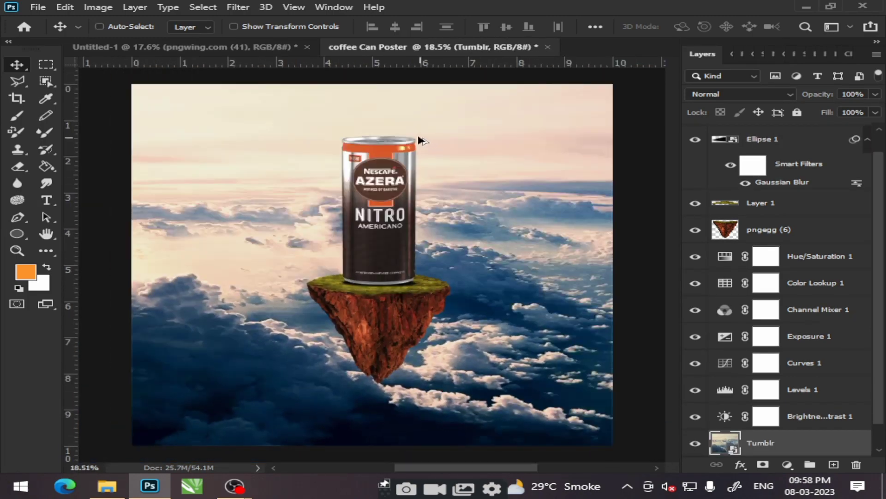
{"action": "scroll", "coordinate": [418, 134], "scroll_direction": "up", "scroll_amount": 3}
{"action": "scroll", "coordinate": [388, 148], "scroll_direction": "up", "scroll_amount": 3}
{"action": "key", "text": "ctrl+t"}
{"action": "right_click", "coordinate": [357, 203]}
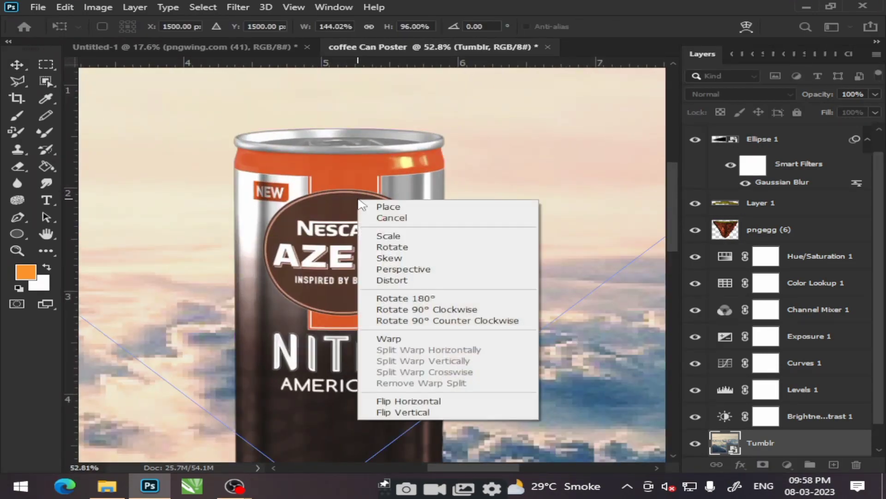
{"action": "left_click", "coordinate": [383, 337]}
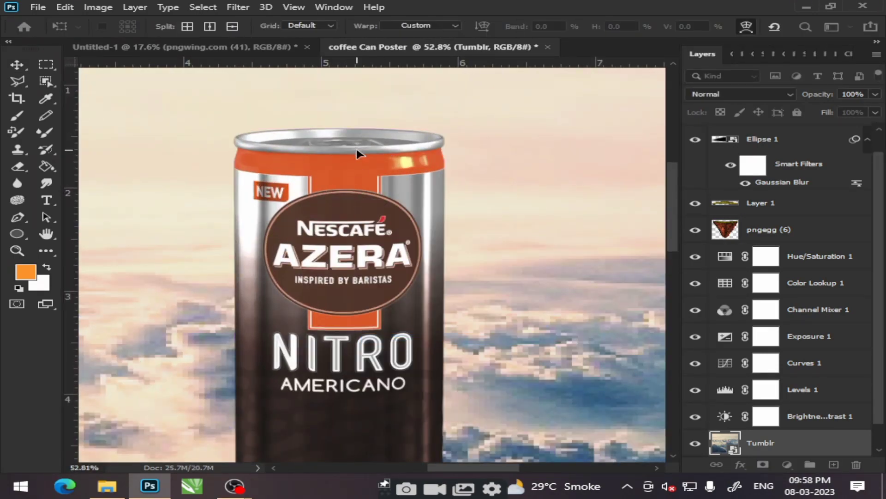
{"action": "scroll", "coordinate": [358, 152], "scroll_direction": "down", "scroll_amount": 2}
{"action": "scroll", "coordinate": [369, 176], "scroll_direction": "down", "scroll_amount": 3}
{"action": "scroll", "coordinate": [388, 197], "scroll_direction": "up", "scroll_amount": 2}
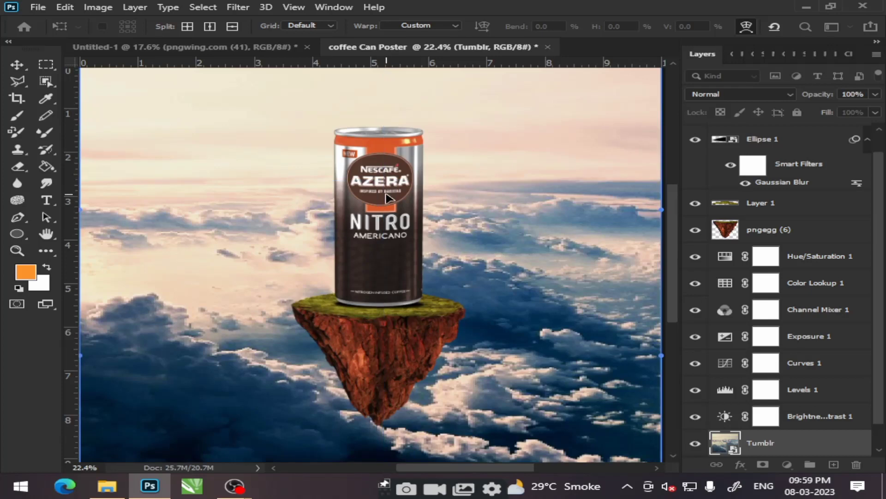
{"action": "scroll", "coordinate": [762, 277], "scroll_direction": "down", "scroll_amount": 1}
{"action": "scroll", "coordinate": [762, 231], "scroll_direction": "up", "scroll_amount": 1}
{"action": "scroll", "coordinate": [748, 185], "scroll_direction": "up", "scroll_amount": 1}
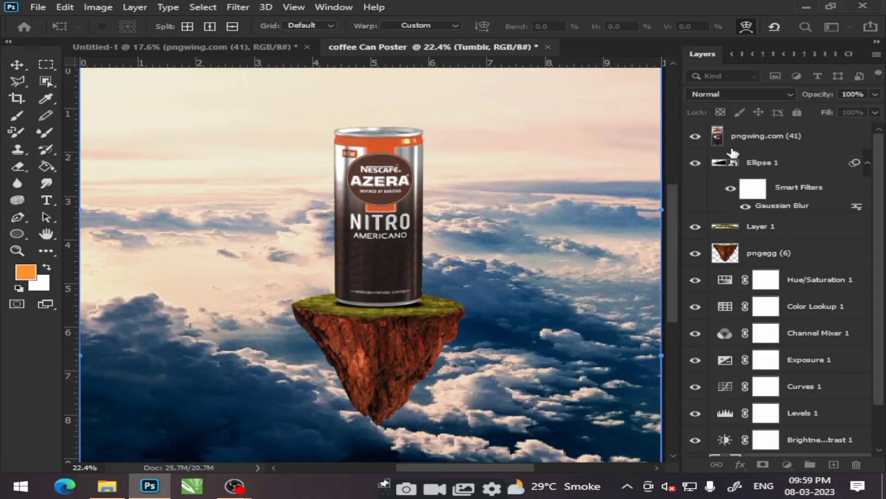
{"action": "key", "text": "Return"}
Step: Warp the can layer pngwing.com (41) so its top rim curves downward, and apply it
{"action": "left_click", "coordinate": [732, 147]}
{"action": "key", "text": "ctrl+t"}
{"action": "right_click", "coordinate": [406, 214]}
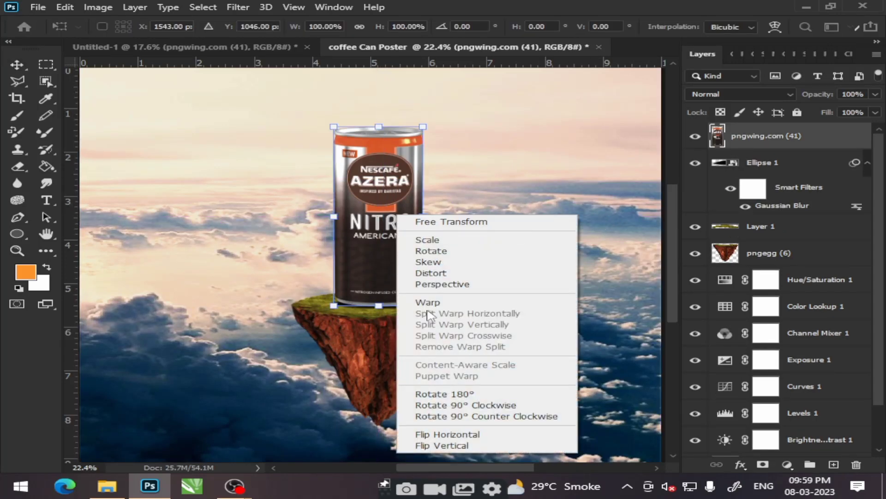
{"action": "left_click", "coordinate": [425, 302]}
{"action": "scroll", "coordinate": [469, 143], "scroll_direction": "up", "scroll_amount": 2}
{"action": "scroll", "coordinate": [405, 125], "scroll_direction": "up", "scroll_amount": 5}
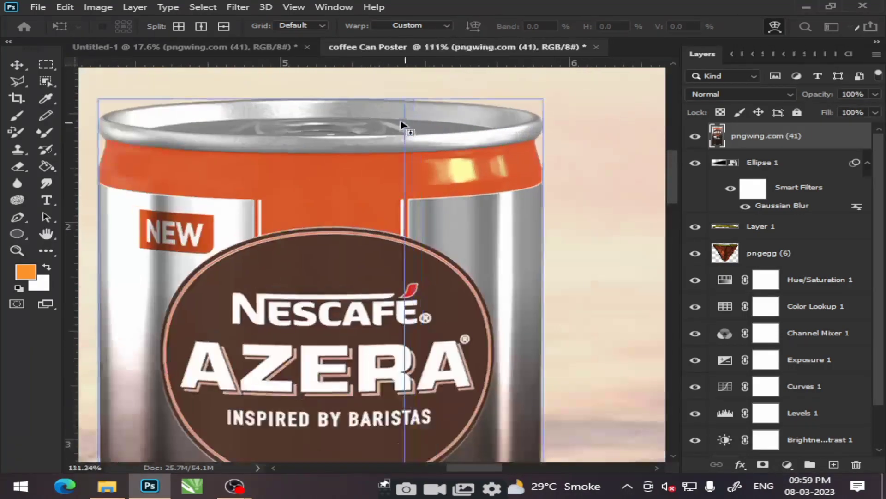
{"action": "left_click_drag", "start_coordinate": [395, 99], "coordinate": [395, 108]}
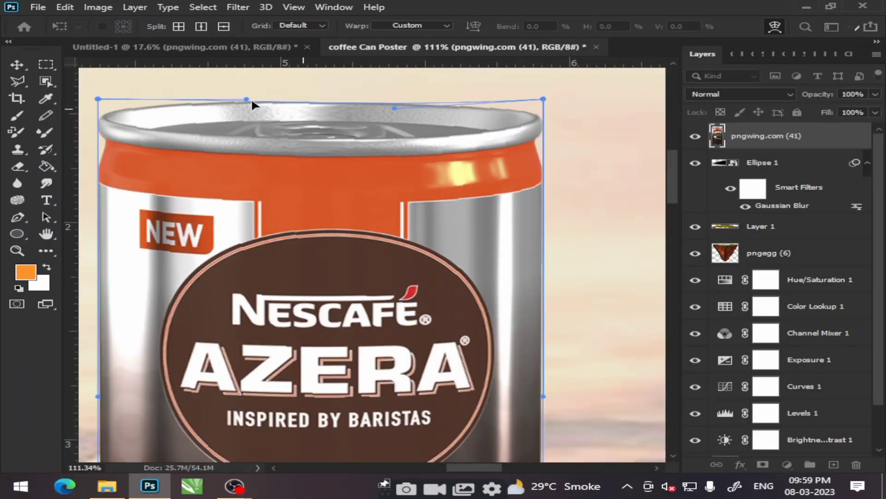
{"action": "left_click_drag", "start_coordinate": [246, 99], "coordinate": [252, 125]}
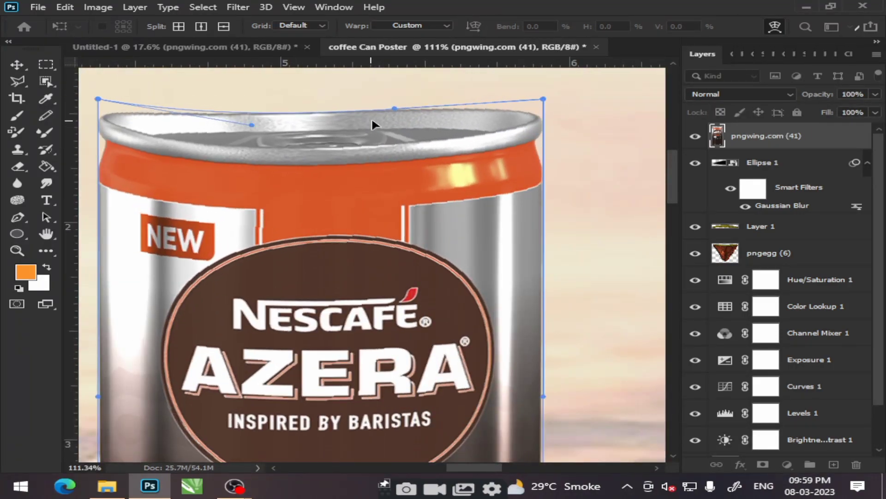
{"action": "left_click_drag", "start_coordinate": [395, 109], "coordinate": [396, 123]}
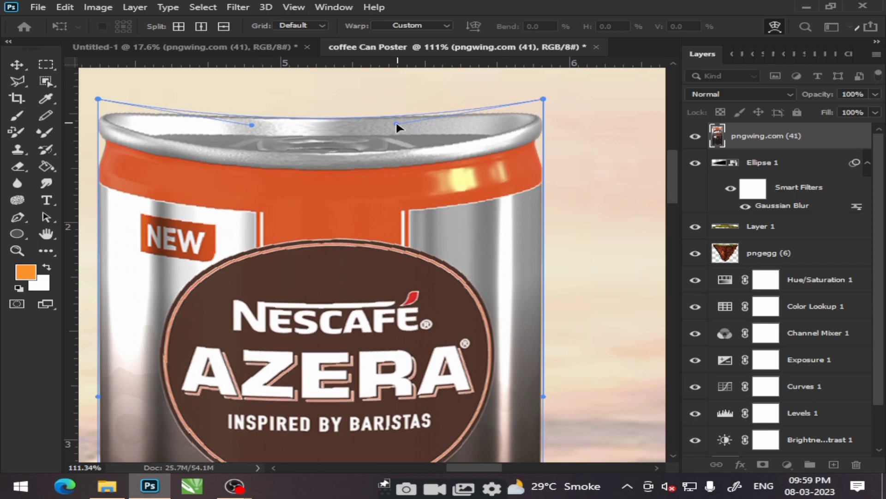
{"action": "key", "text": "Return"}
Step: Fit the whole poster in the window to review the warped can
{"action": "key", "text": "ctrl+0"}
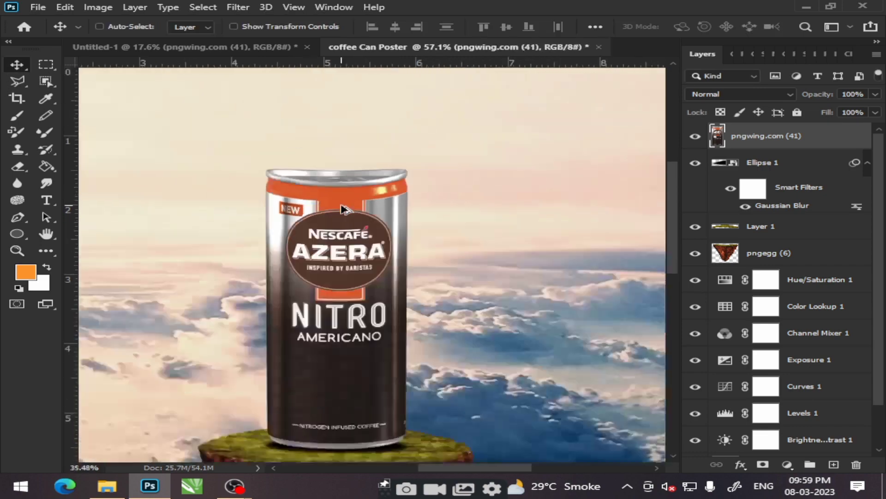
{"action": "scroll", "coordinate": [464, 157], "scroll_direction": "up", "scroll_amount": 1}
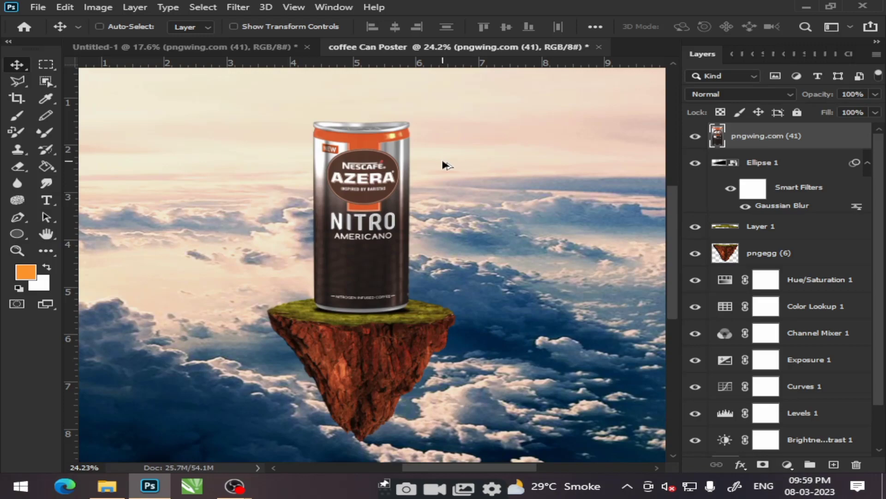
{"action": "scroll", "coordinate": [438, 164], "scroll_direction": "down", "scroll_amount": 2}
{"action": "key", "text": "ctrl"}
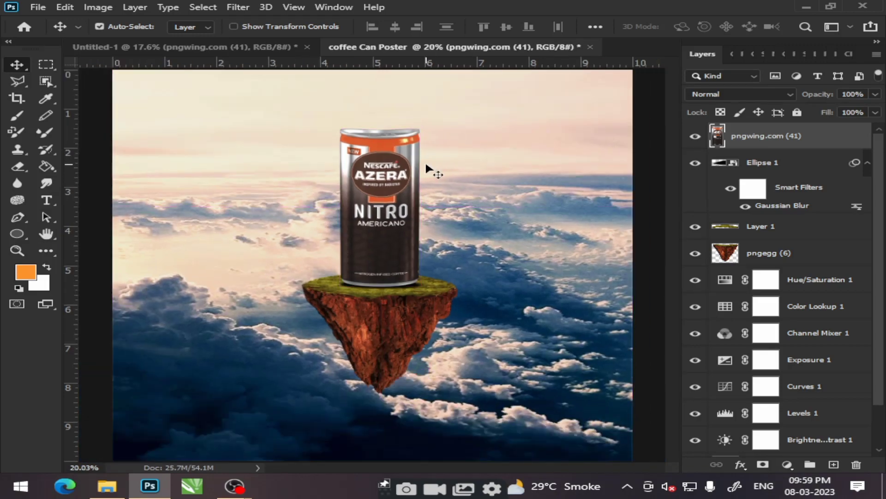
Step: Copy the vine image from the Untitled-1 document into the coffee Can Poster
{"action": "key", "text": "ctrl+0"}
{"action": "left_click", "coordinate": [185, 47]}
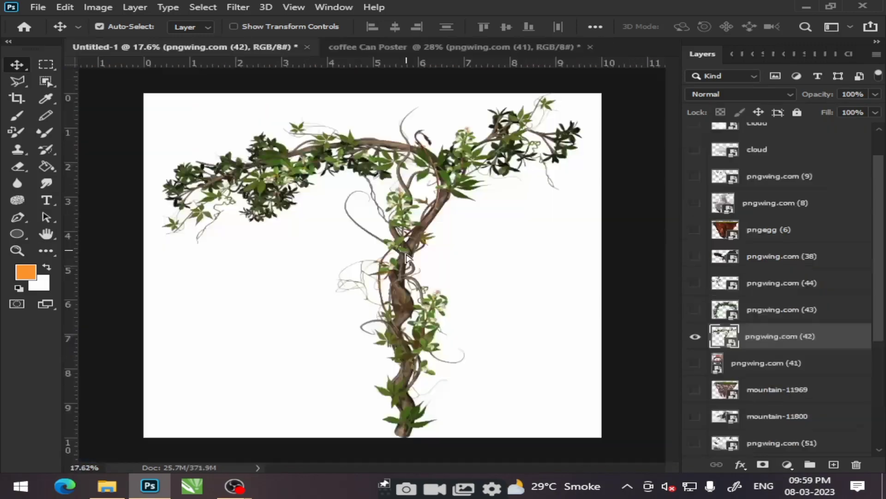
{"action": "left_click_drag", "start_coordinate": [461, 213], "coordinate": [378, 228]}
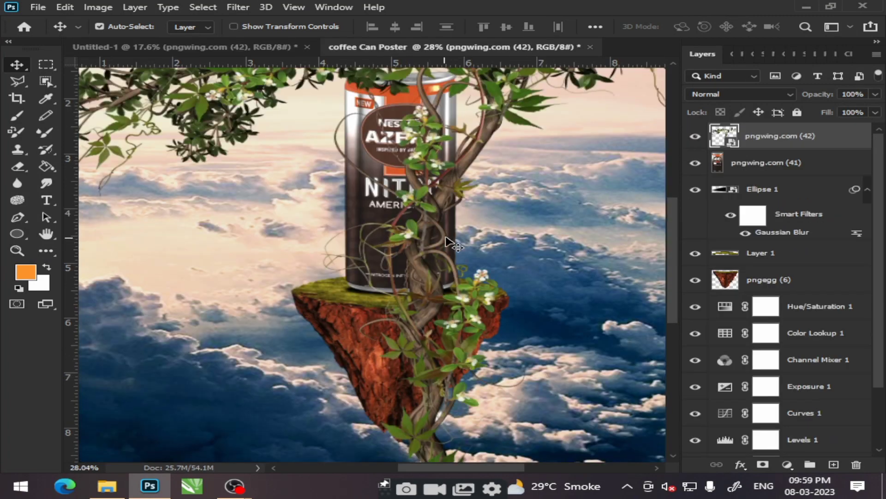
{"action": "scroll", "coordinate": [461, 233], "scroll_direction": "down", "scroll_amount": 2, "text": "alt"}
{"action": "scroll", "coordinate": [462, 231], "scroll_direction": "down", "scroll_amount": 2, "text": "alt"}
{"action": "scroll", "coordinate": [461, 231], "scroll_direction": "up", "scroll_amount": 1, "text": "alt"}
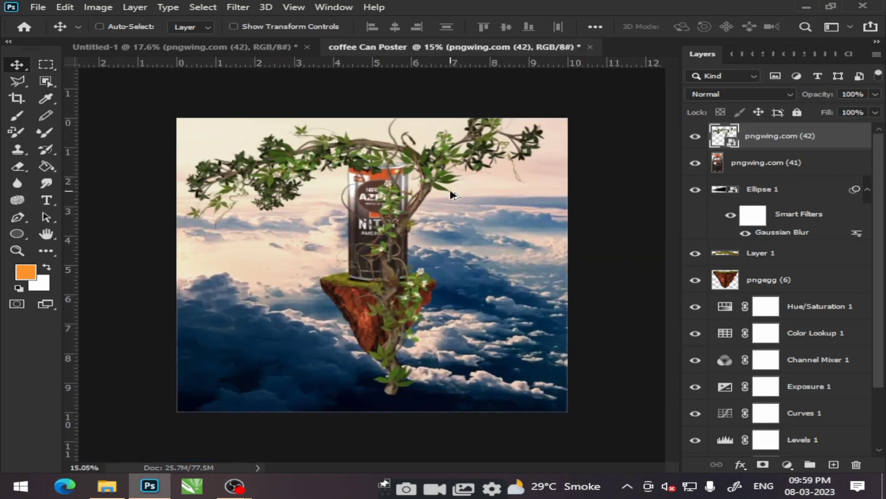
{"action": "scroll", "coordinate": [454, 191], "scroll_direction": "down", "scroll_amount": 1, "text": "alt"}
Step: Scale the vine to about 46% and position it over the can
{"action": "left_click_drag", "start_coordinate": [406, 314], "coordinate": [401, 307]}
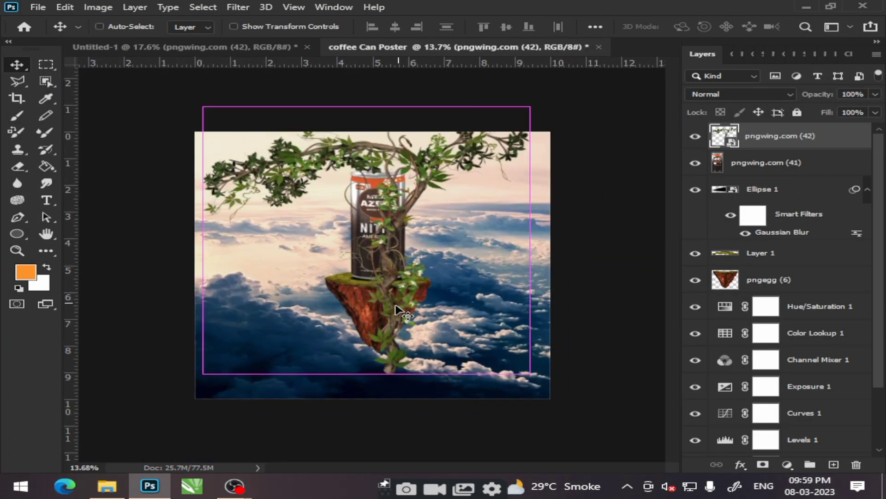
{"action": "key", "text": "ctrl+t"}
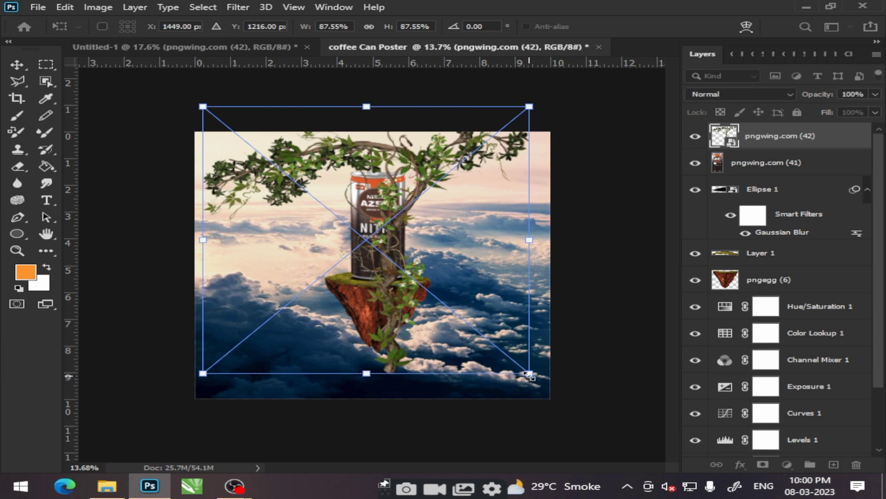
{"action": "left_click_drag", "start_coordinate": [529, 374], "coordinate": [376, 248]}
{"action": "left_click_drag", "start_coordinate": [295, 176], "coordinate": [376, 208]}
Step: Commit the vine's size, hide the can, and move the vine onto the island's centre
{"action": "key", "text": "Return"}
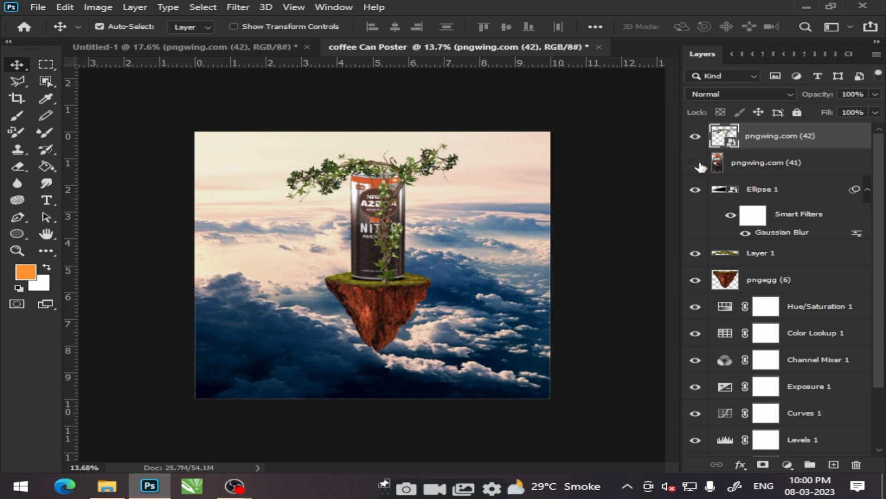
{"action": "left_click", "coordinate": [696, 163]}
{"action": "scroll", "coordinate": [406, 200], "scroll_direction": "up", "scroll_amount": 3}
{"action": "scroll", "coordinate": [389, 193], "scroll_direction": "up", "scroll_amount": 2}
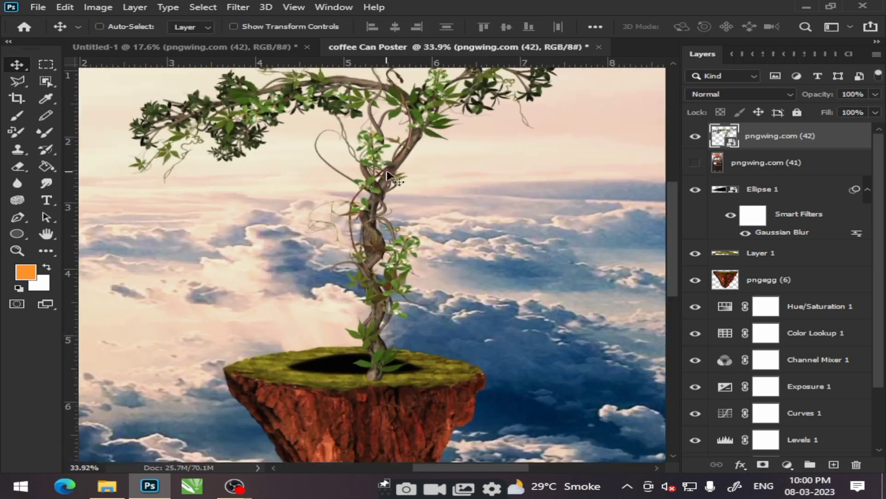
{"action": "scroll", "coordinate": [450, 167], "scroll_direction": "up", "scroll_amount": 1}
{"action": "left_click_drag", "start_coordinate": [344, 357], "coordinate": [419, 304]}
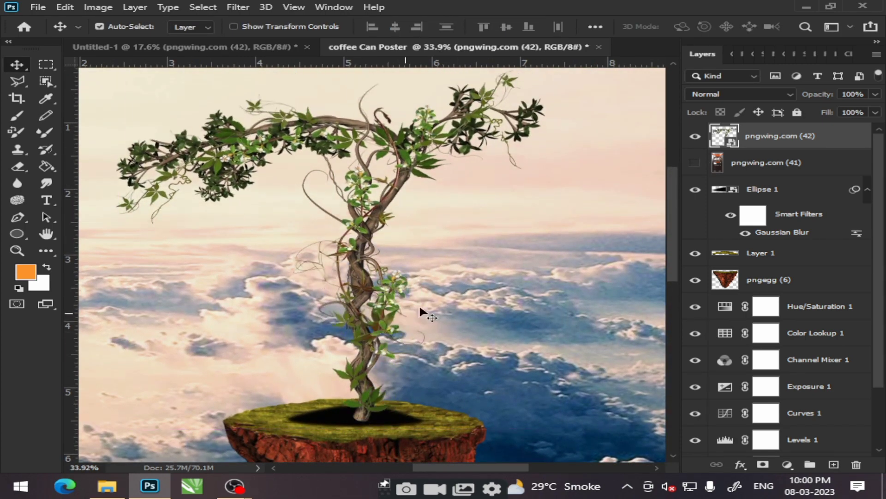
Step: Shrink the vine slightly more and reposition it above the island
{"action": "scroll", "coordinate": [453, 272], "scroll_direction": "up", "scroll_amount": 2}
{"action": "scroll", "coordinate": [455, 279], "scroll_direction": "down", "scroll_amount": 1}
{"action": "key", "text": "ctrl+t"}
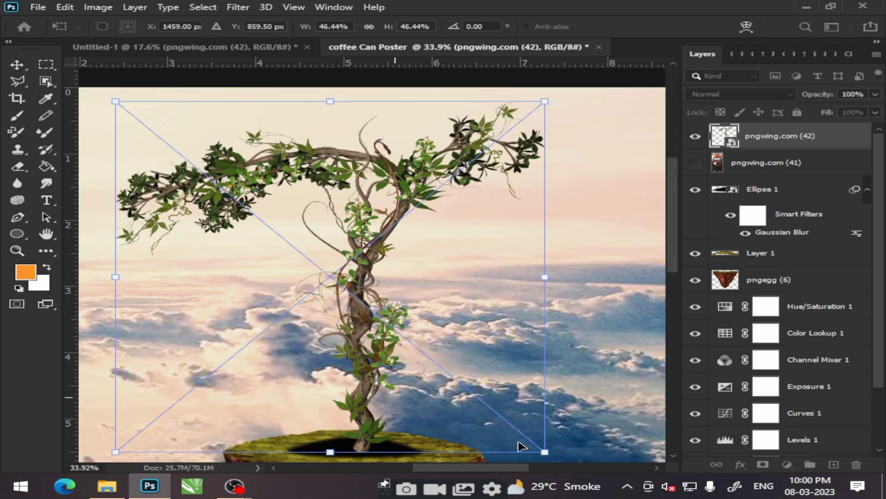
{"action": "left_click_drag", "start_coordinate": [547, 456], "coordinate": [531, 439]}
{"action": "left_click_drag", "start_coordinate": [356, 381], "coordinate": [358, 383]}
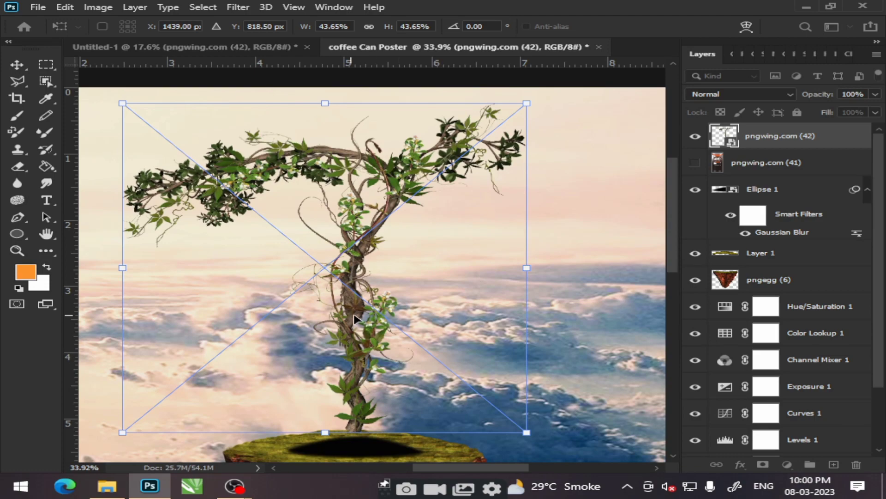
{"action": "key", "text": "Return"}
Step: Toggle the can layer's visibility to check the vine's placement
{"action": "left_click", "coordinate": [695, 163]}
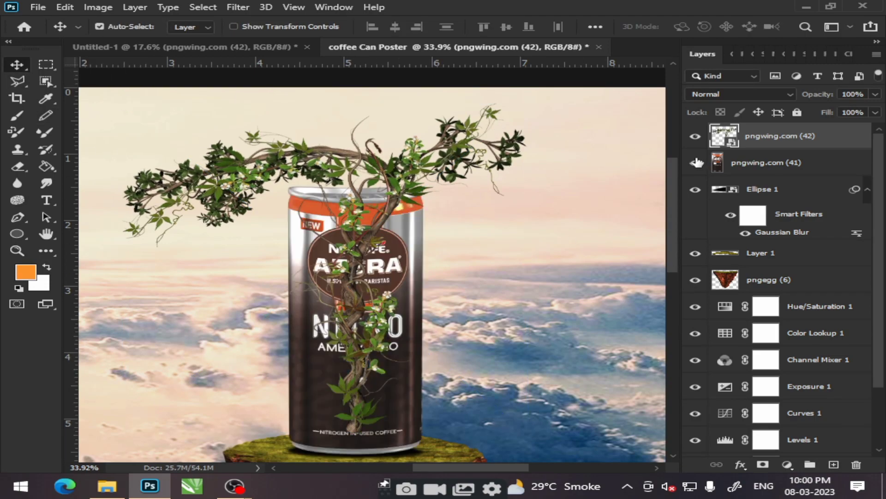
{"action": "scroll", "coordinate": [384, 295], "scroll_direction": "down", "scroll_amount": 2}
{"action": "scroll", "coordinate": [513, 245], "scroll_direction": "down", "scroll_amount": 1}
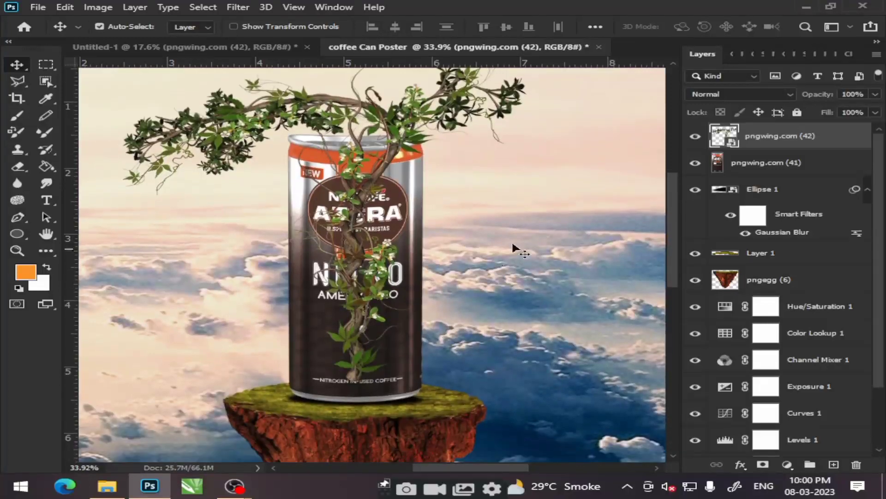
{"action": "left_click", "coordinate": [695, 164]}
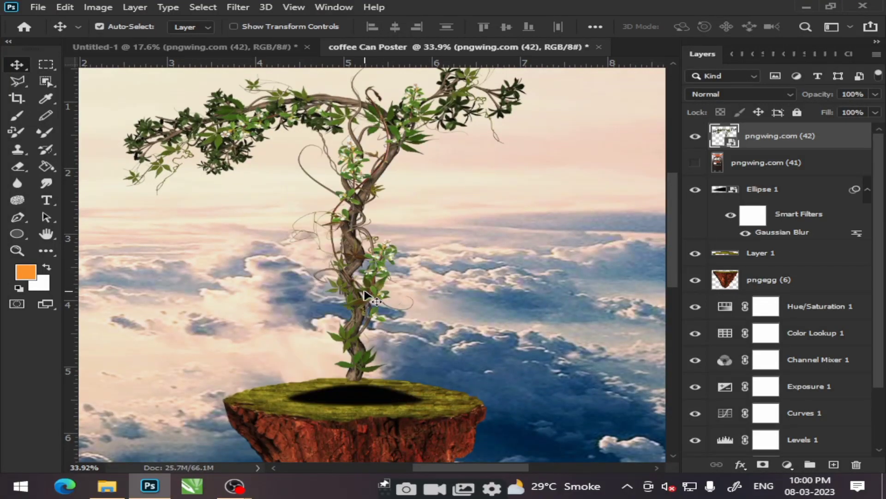
{"action": "left_click_drag", "start_coordinate": [365, 296], "coordinate": [364, 298]}
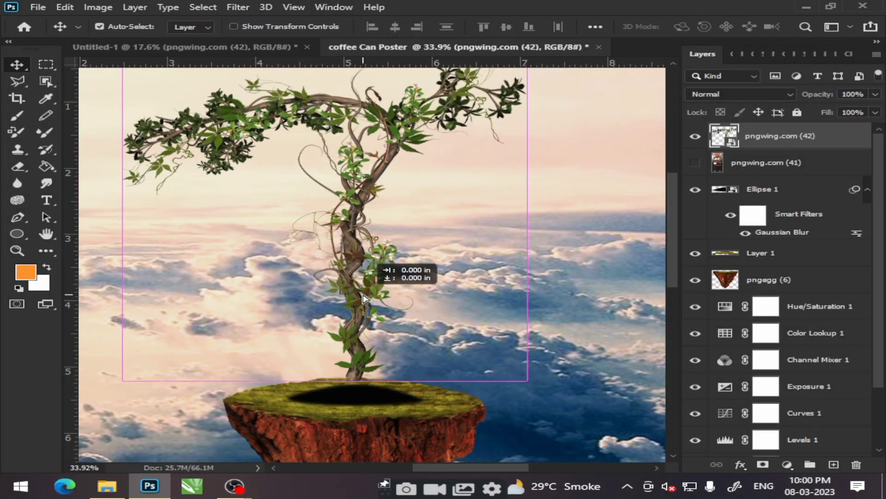
{"action": "left_click", "coordinate": [695, 164]}
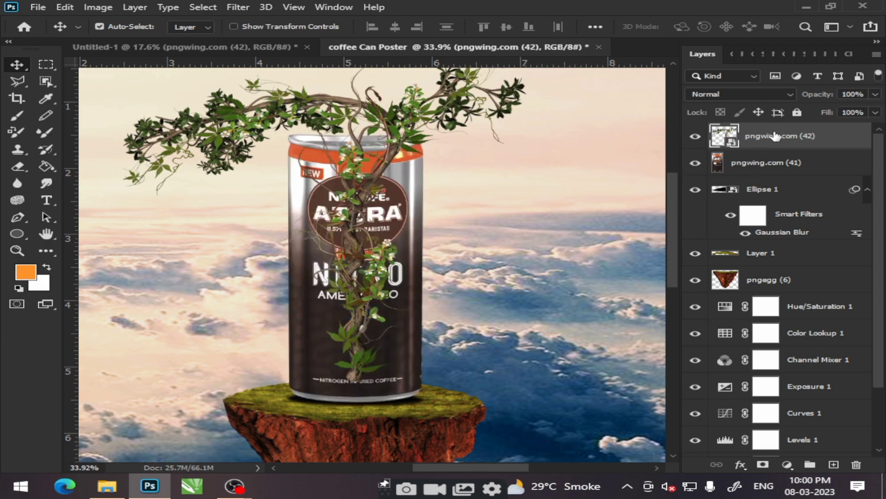
Step: Move layer pngwing.com (42) below pngwing.com (41) and shift the vine toward the can's right
{"action": "left_click_drag", "start_coordinate": [776, 136], "coordinate": [776, 168]}
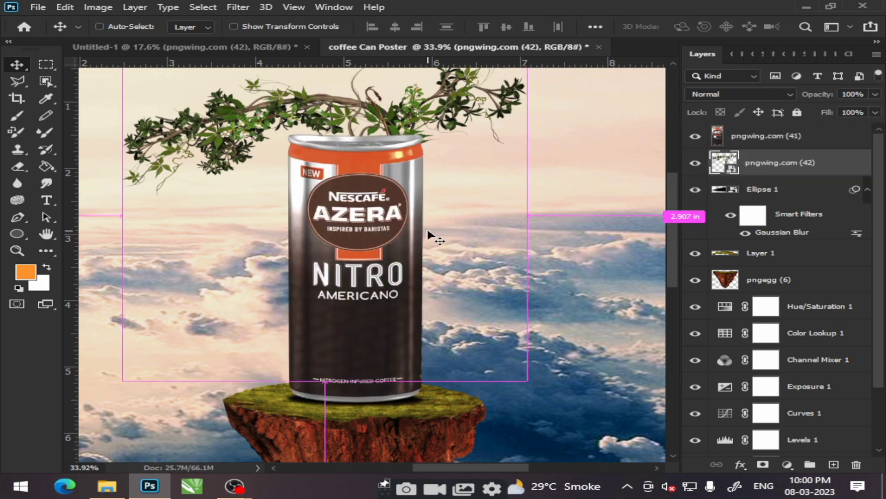
{"action": "scroll", "coordinate": [425, 250], "scroll_direction": "down", "scroll_amount": 3}
{"action": "scroll", "coordinate": [432, 255], "scroll_direction": "down", "scroll_amount": 1}
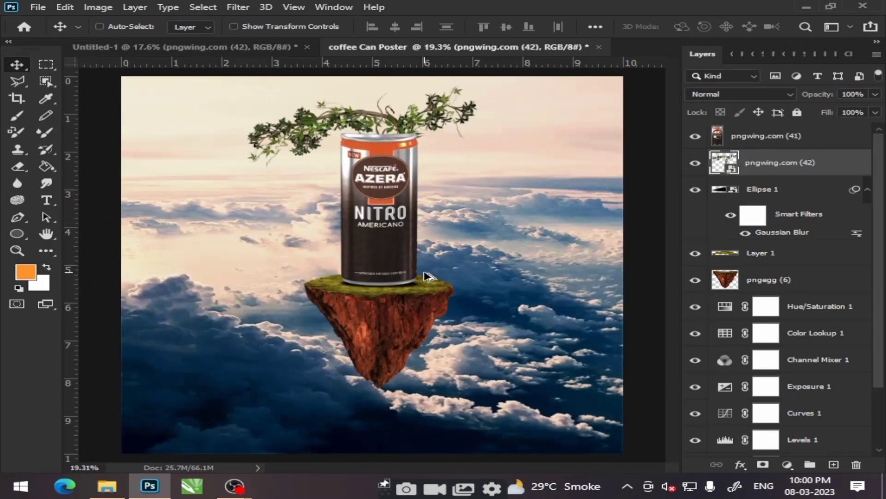
{"action": "scroll", "coordinate": [425, 277], "scroll_direction": "up", "scroll_amount": 1}
{"action": "scroll", "coordinate": [426, 276], "scroll_direction": "down", "scroll_amount": 2}
{"action": "mouse_move", "coordinate": [435, 126]}
{"action": "left_mouse_down"}
{"action": "mouse_move", "coordinate": [508, 149]}
{"action": "mouse_move", "coordinate": [466, 137]}
{"action": "mouse_move", "coordinate": [466, 130]}
{"action": "left_mouse_up"}
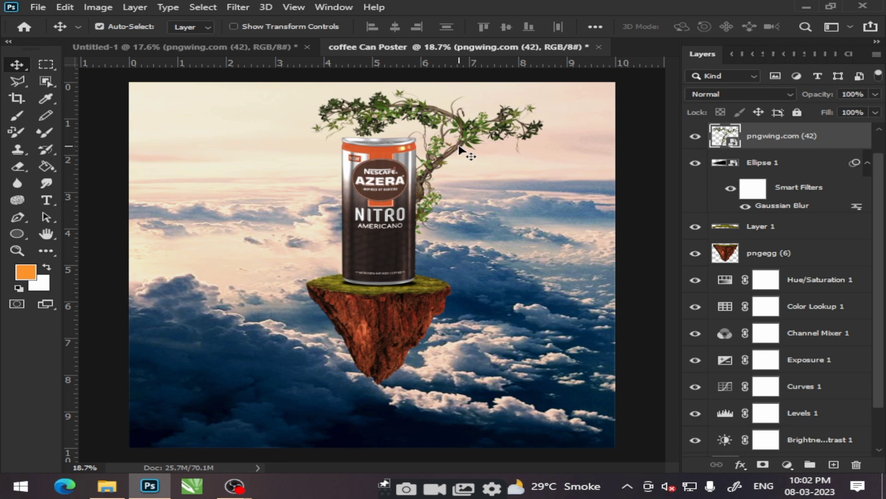
Step: Duplicate the vine and place the copy lower, to the left of the can
{"action": "mouse_move", "coordinate": [461, 150]}
{"action": "left_mouse_down"}
{"action": "mouse_move", "coordinate": [346, 171]}
{"action": "mouse_move", "coordinate": [283, 224]}
{"action": "left_mouse_up"}
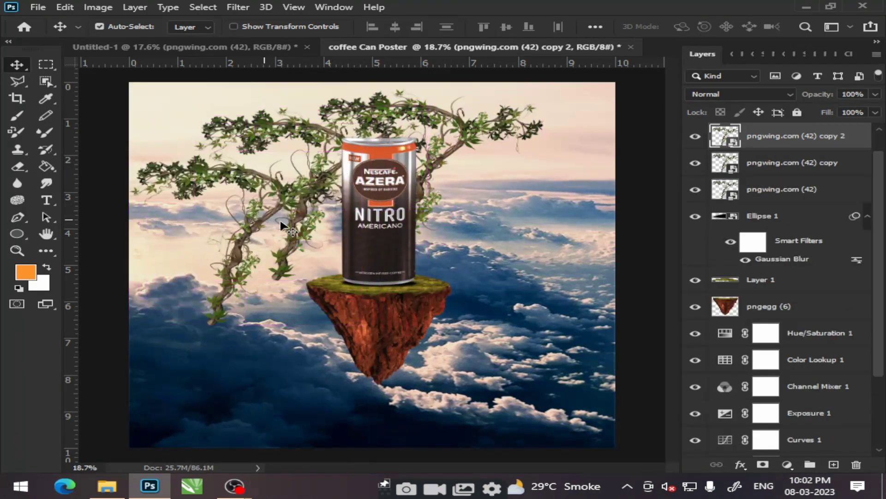
{"action": "key", "text": "ctrl+z"}
{"action": "left_click_drag", "start_coordinate": [339, 225], "coordinate": [244, 257]}
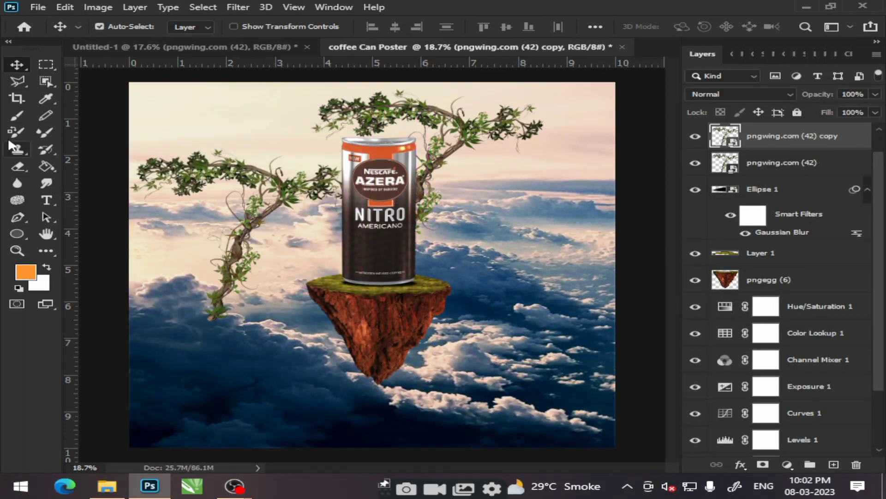
Step: Rasterize the vine copy and erase its dangling lower tips with a 108 px eraser
{"action": "left_click", "coordinate": [17, 167]}
{"action": "left_click", "coordinate": [223, 261]}
{"action": "left_click", "coordinate": [418, 196]}
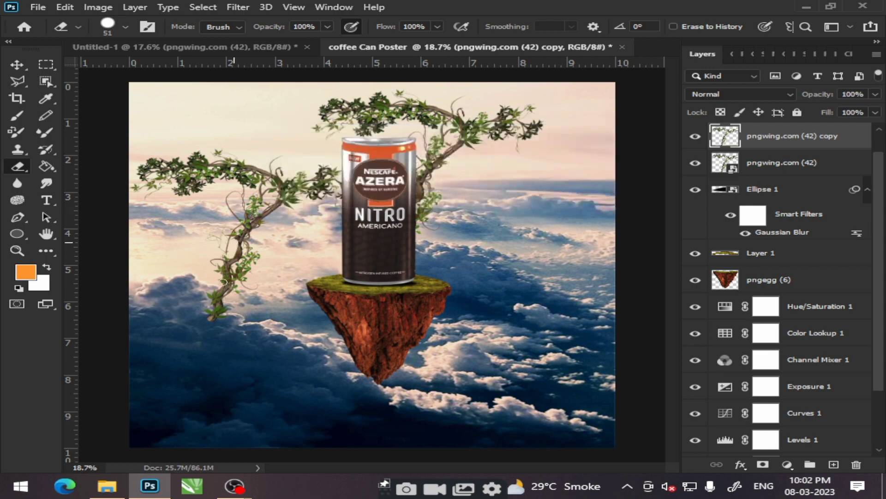
{"action": "left_click", "coordinate": [120, 22]}
{"action": "left_click_drag", "start_coordinate": [129, 68], "coordinate": [141, 68]}
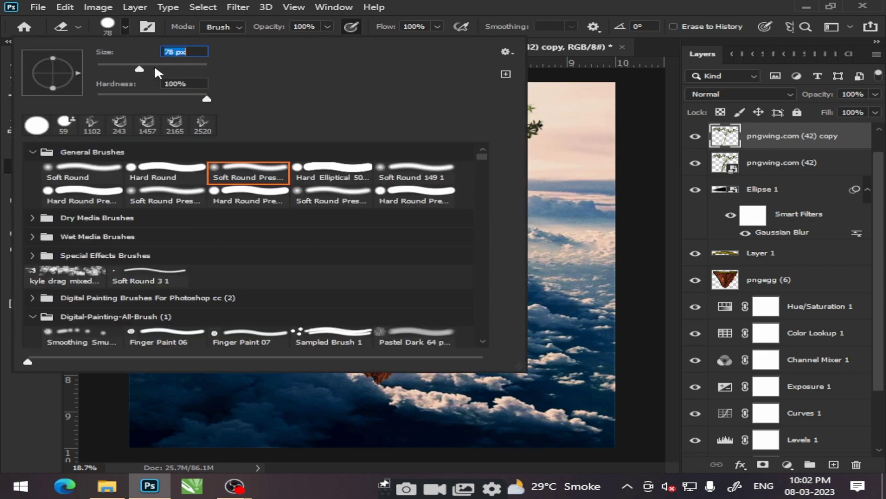
{"action": "type", "text": "108"}
{"action": "key", "text": "Return"}
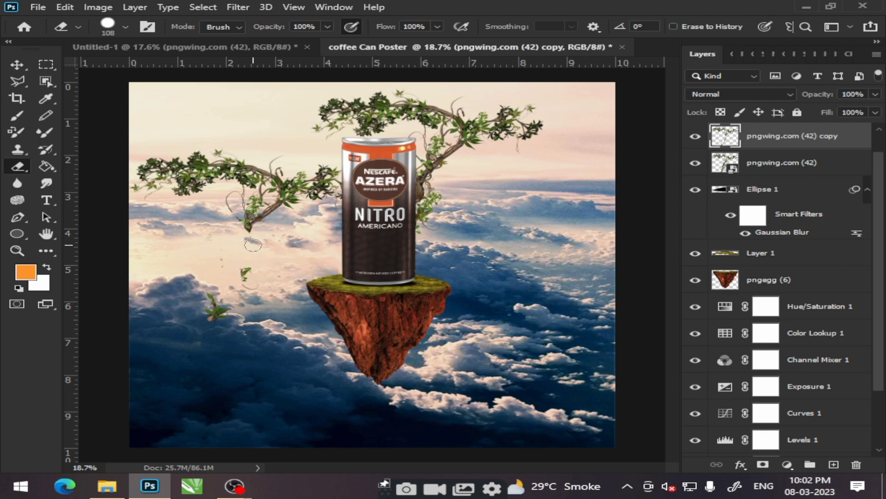
{"action": "left_click_drag", "start_coordinate": [194, 182], "coordinate": [156, 165]}
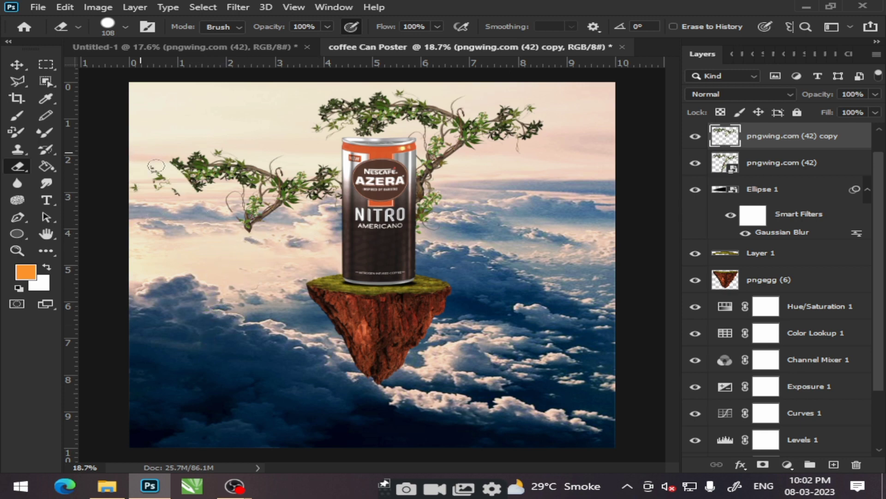
{"action": "key", "text": "ctrl+z"}
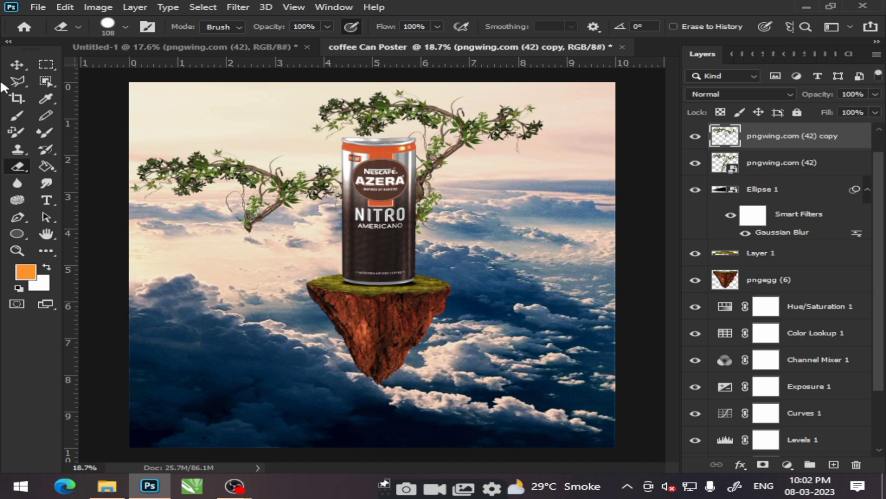
{"action": "left_click", "coordinate": [22, 64]}
Step: Cancel the stray transform on the sky background and select the left vine copy
{"action": "key", "text": "alt+comma"}
{"action": "key", "text": "ctrl+t"}
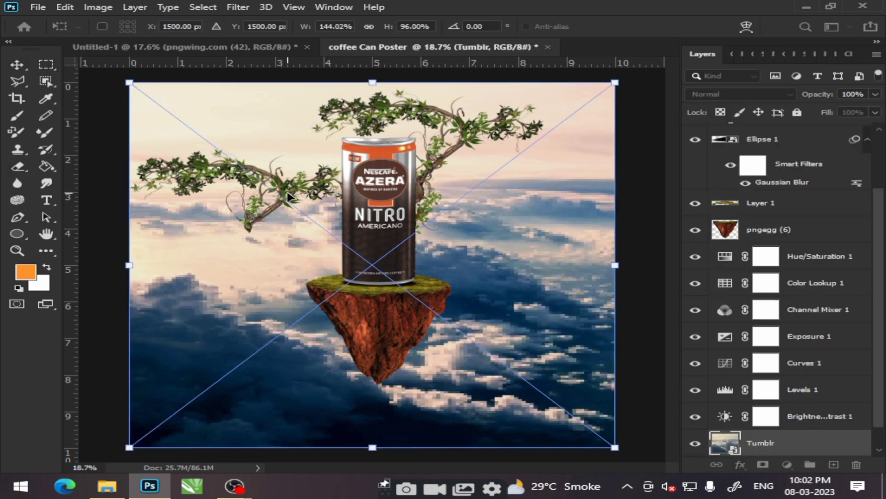
{"action": "key", "text": "Escape"}
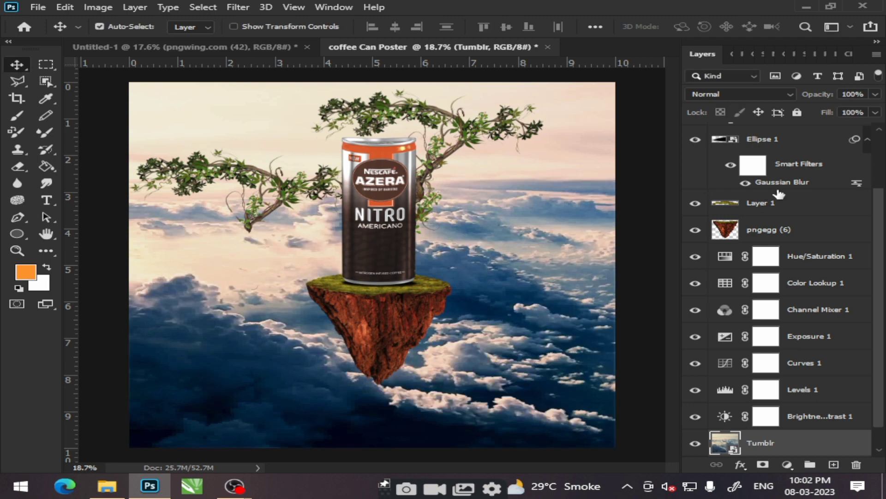
{"action": "scroll", "coordinate": [762, 185], "scroll_direction": "up", "scroll_amount": 3}
{"action": "left_click", "coordinate": [695, 163]}
{"action": "left_click", "coordinate": [780, 162]}
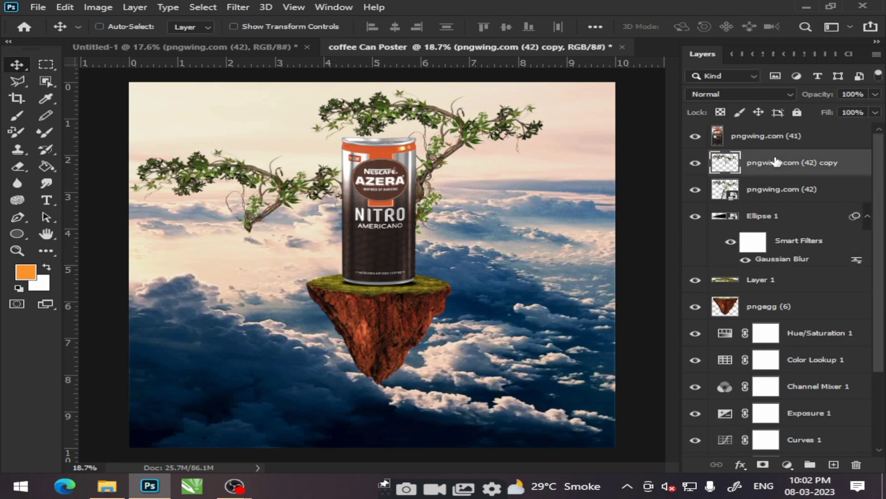
Step: Flip the left vine copy horizontally and settle it behind the can's lower half
{"action": "key", "text": "ctrl+t"}
{"action": "right_click", "coordinate": [272, 202]}
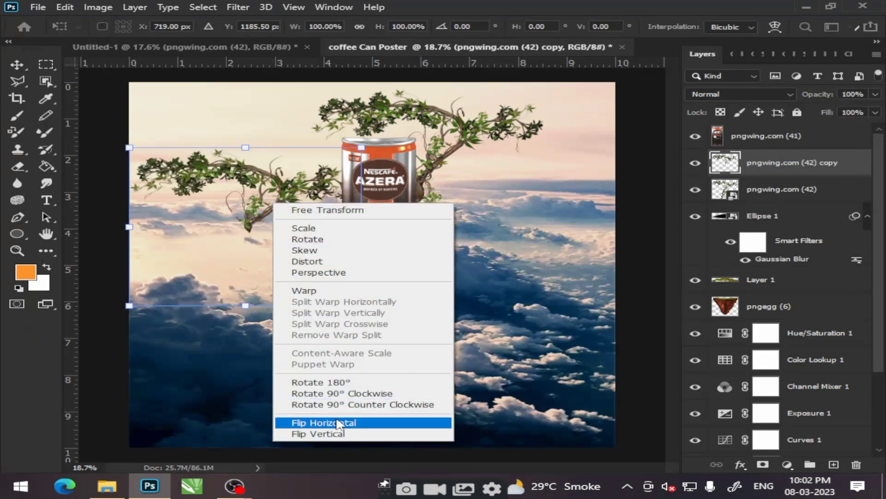
{"action": "left_click", "coordinate": [335, 420]}
{"action": "left_click_drag", "start_coordinate": [231, 213], "coordinate": [323, 256]}
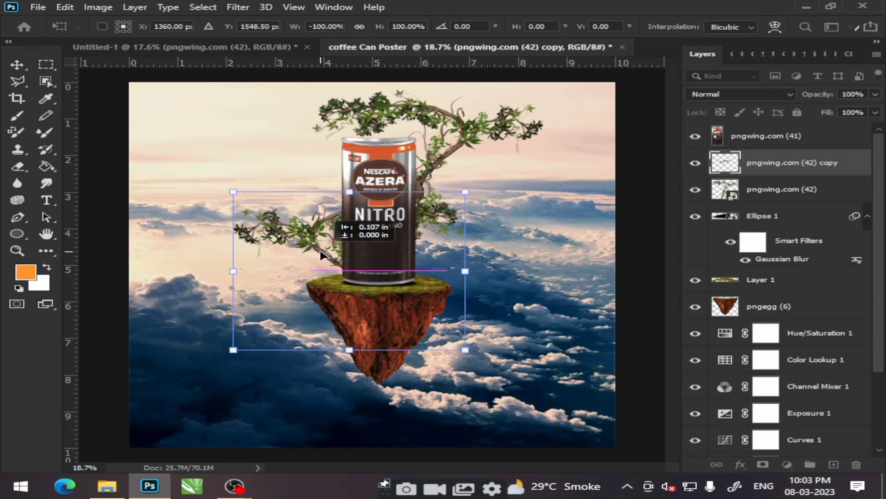
{"action": "left_click_drag", "start_coordinate": [323, 255], "coordinate": [324, 255]}
{"action": "key", "text": "Return"}
Step: Hide the can and nudge the mirrored vine into its final place
{"action": "left_click", "coordinate": [695, 136]}
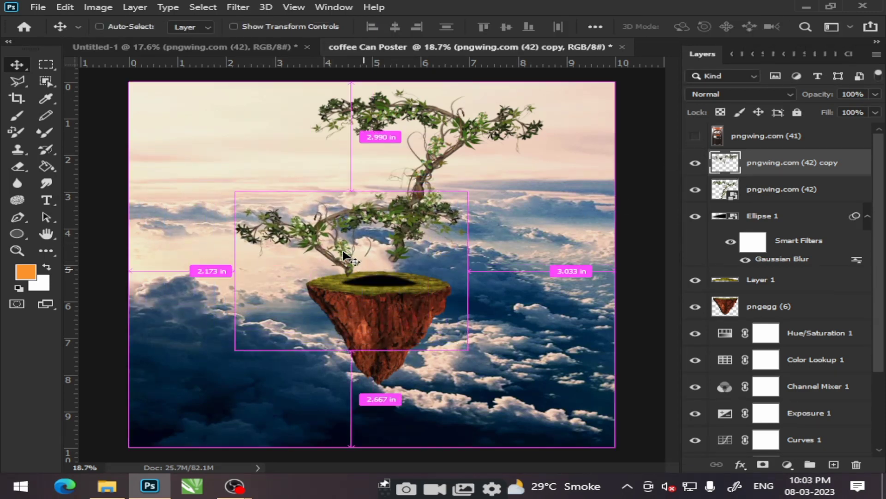
{"action": "scroll", "coordinate": [339, 258], "scroll_direction": "up", "scroll_amount": 2}
{"action": "scroll", "coordinate": [340, 259], "scroll_direction": "up", "scroll_amount": 2}
{"action": "left_click_drag", "start_coordinate": [351, 279], "coordinate": [352, 280]}
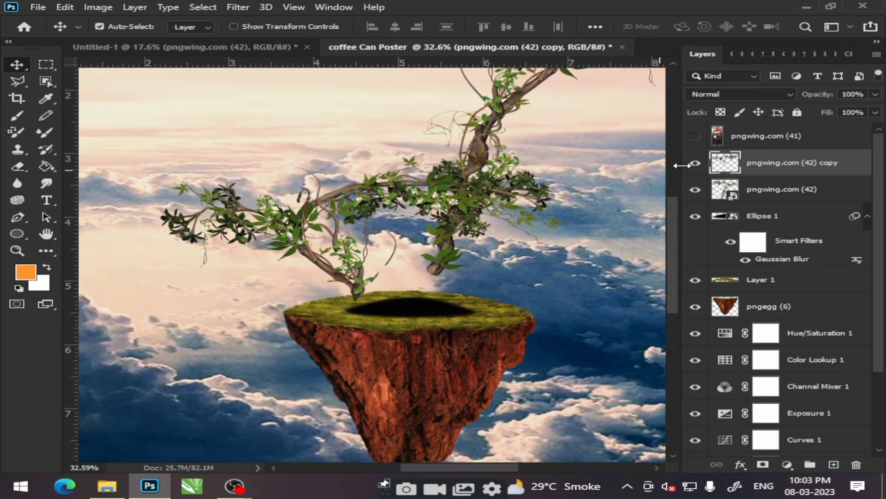
{"action": "left_click", "coordinate": [694, 137]}
Step: Toggle the can's visibility repeatedly to compare the two-vine arrangement
{"action": "left_click", "coordinate": [695, 136]}
{"action": "scroll", "coordinate": [554, 182], "scroll_direction": "up", "scroll_amount": 2}
{"action": "scroll", "coordinate": [554, 181], "scroll_direction": "up", "scroll_amount": 2}
{"action": "left_click", "coordinate": [695, 136]}
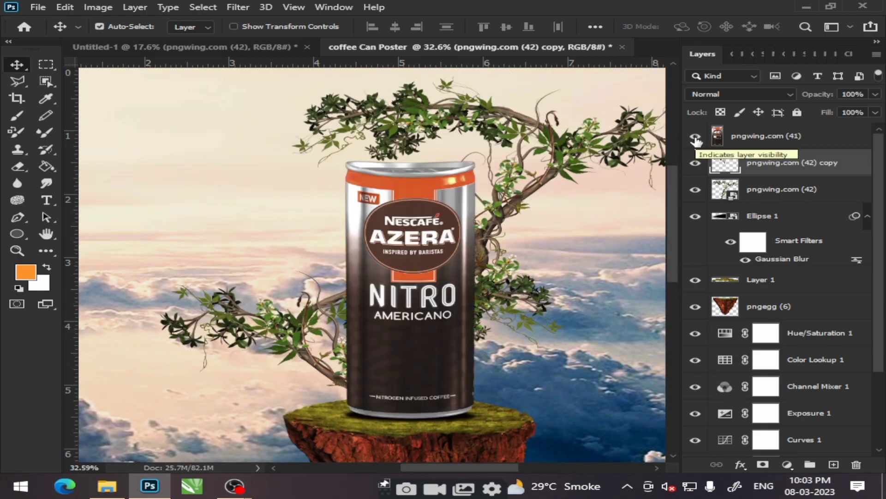
{"action": "left_click", "coordinate": [694, 137]}
{"action": "left_click", "coordinate": [99, 26]}
{"action": "scroll", "coordinate": [608, 219], "scroll_direction": "down", "scroll_amount": 1}
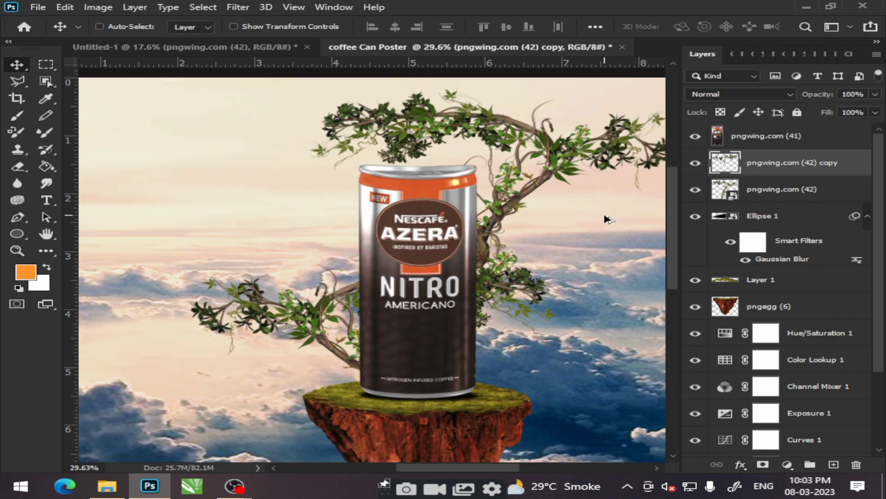
{"action": "scroll", "coordinate": [599, 216], "scroll_direction": "up", "scroll_amount": 3}
{"action": "scroll", "coordinate": [481, 269], "scroll_direction": "down", "scroll_amount": 2}
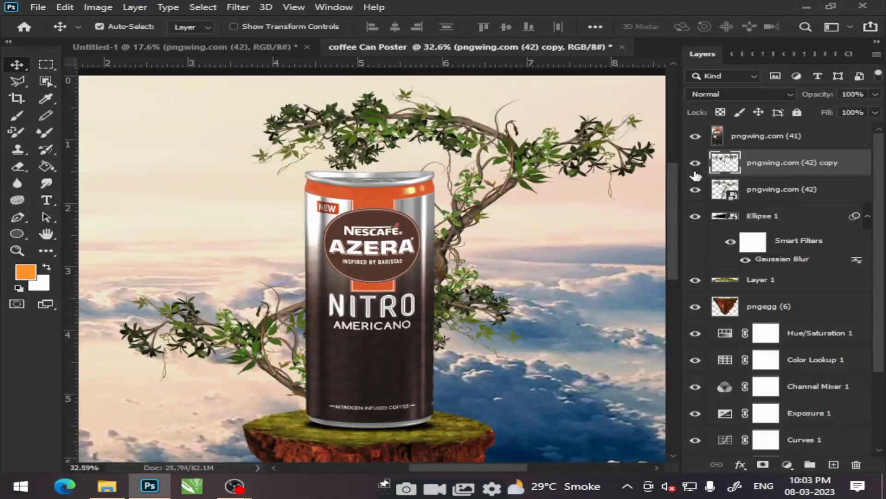
{"action": "left_click", "coordinate": [695, 136]}
Step: Check the vine's spacing from the canvas edges, then switch to the Untitled-1 coffee-beans document
{"action": "key", "text": "ctrl"}
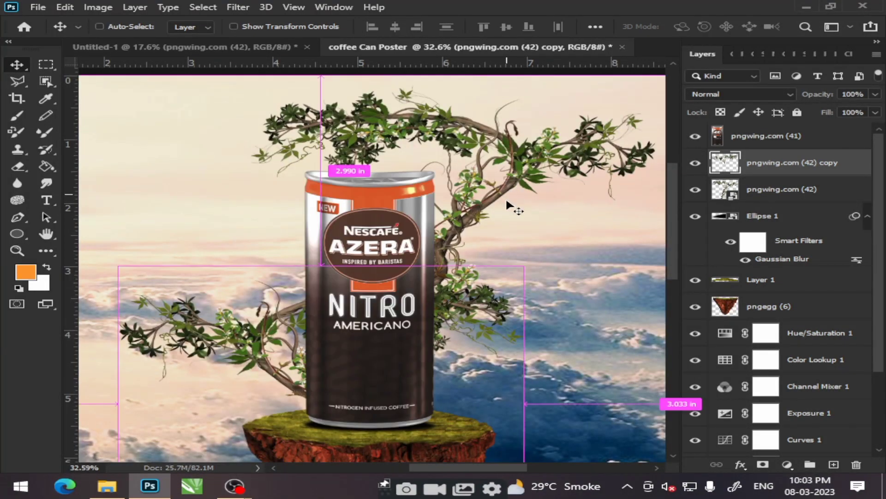
{"action": "scroll", "coordinate": [508, 238], "scroll_direction": "down", "scroll_amount": 3}
{"action": "scroll", "coordinate": [517, 252], "scroll_direction": "down", "scroll_amount": 2}
{"action": "scroll", "coordinate": [383, 305], "scroll_direction": "up", "scroll_amount": 3}
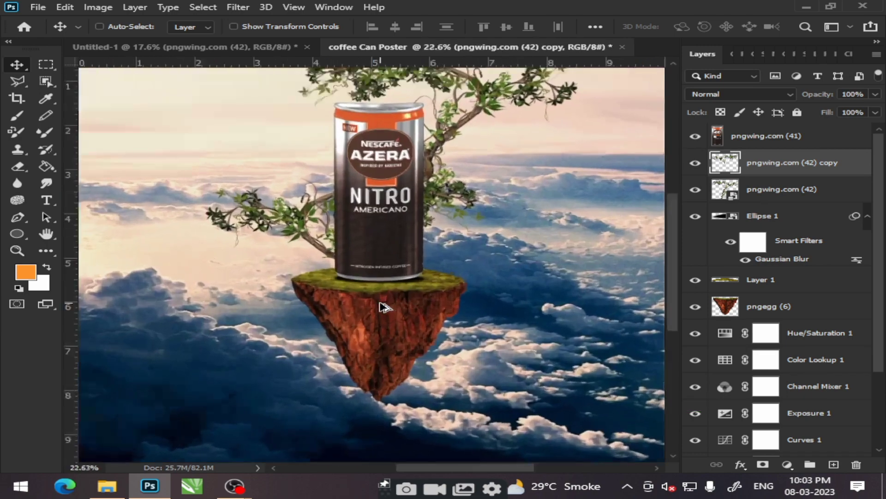
{"action": "scroll", "coordinate": [405, 287], "scroll_direction": "down", "scroll_amount": 1}
{"action": "scroll", "coordinate": [402, 287], "scroll_direction": "up", "scroll_amount": 1}
{"action": "key", "text": "ctrl+Tab"}
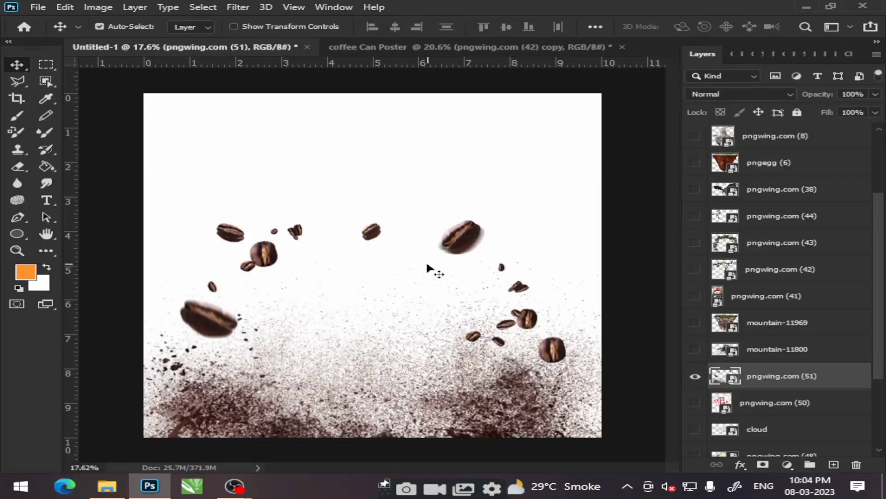
Step: Bring the coffee-beans image into the poster, shrink it, and move it to the island's base
{"action": "mouse_move", "coordinate": [432, 269]}
{"action": "left_mouse_down"}
{"action": "mouse_move", "coordinate": [402, 351]}
{"action": "mouse_move", "coordinate": [373, 250]}
{"action": "left_mouse_up"}
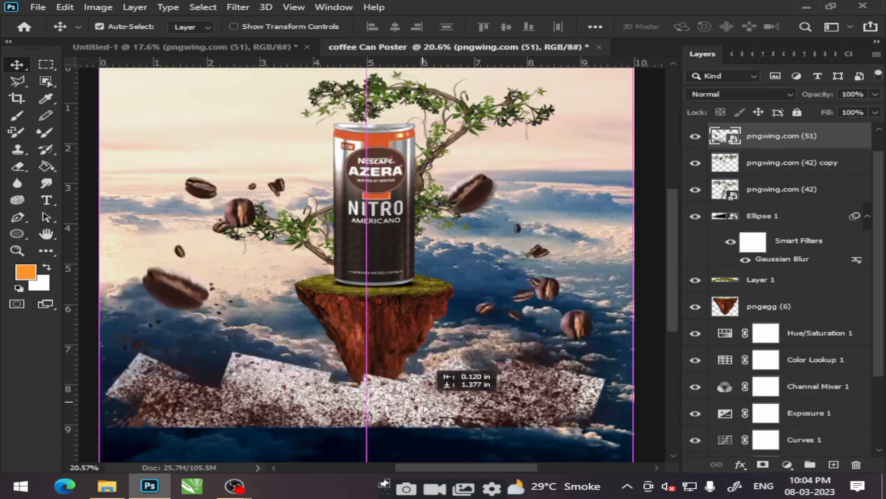
{"action": "mouse_move", "coordinate": [434, 349]}
{"action": "left_mouse_down"}
{"action": "mouse_move", "coordinate": [434, 475]}
{"action": "mouse_move", "coordinate": [408, 369]}
{"action": "left_mouse_up"}
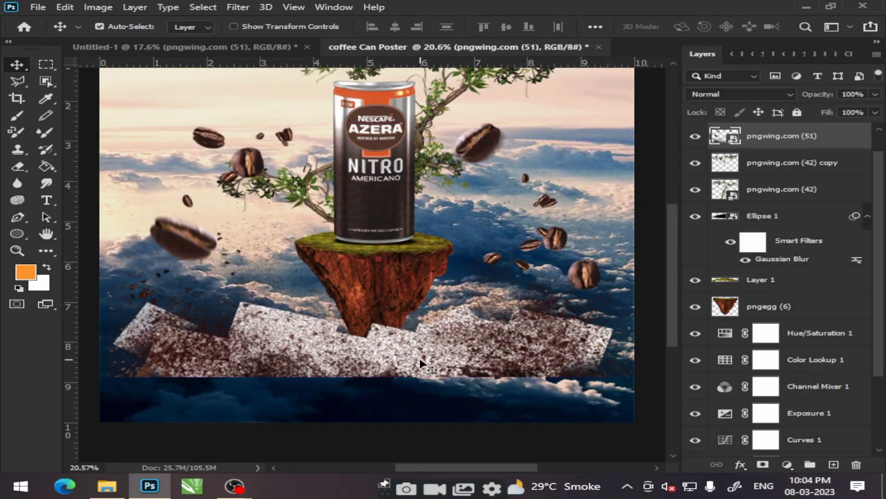
{"action": "key", "text": "ctrl+t"}
{"action": "left_click_drag", "start_coordinate": [642, 369], "coordinate": [538, 380]}
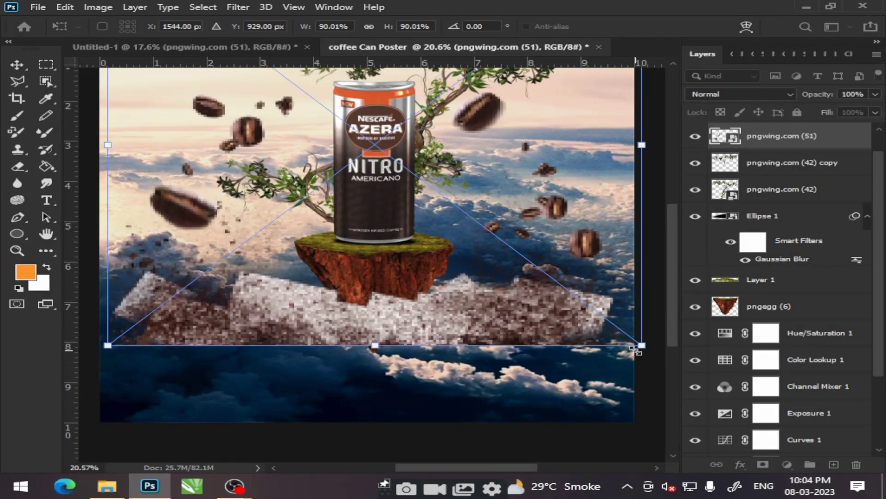
{"action": "left_click_drag", "start_coordinate": [637, 350], "coordinate": [388, 154]}
{"action": "mouse_move", "coordinate": [292, 99]}
{"action": "left_mouse_down"}
{"action": "mouse_move", "coordinate": [420, 239]}
{"action": "mouse_move", "coordinate": [431, 239]}
{"action": "left_mouse_up"}
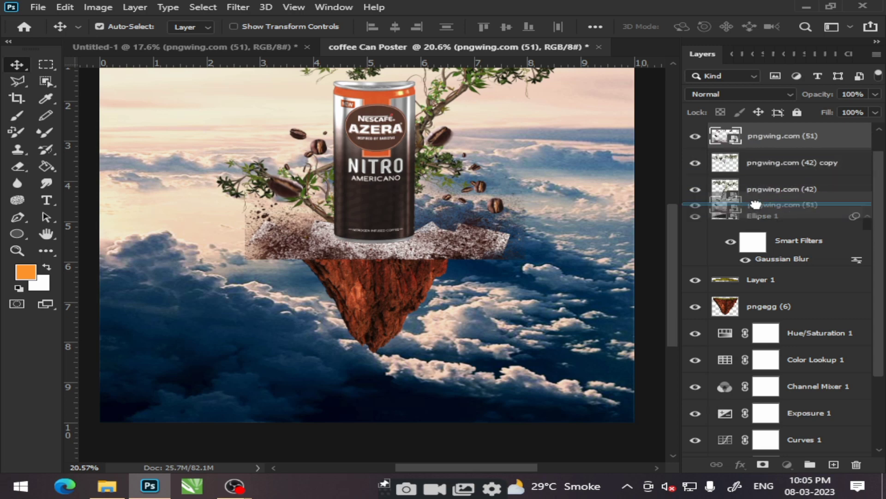
Step: Move pngwing.com (51) below pngegg (6) and scale it to about 35%
{"action": "left_click_drag", "start_coordinate": [759, 139], "coordinate": [766, 307]}
{"action": "left_click", "coordinate": [476, 240]}
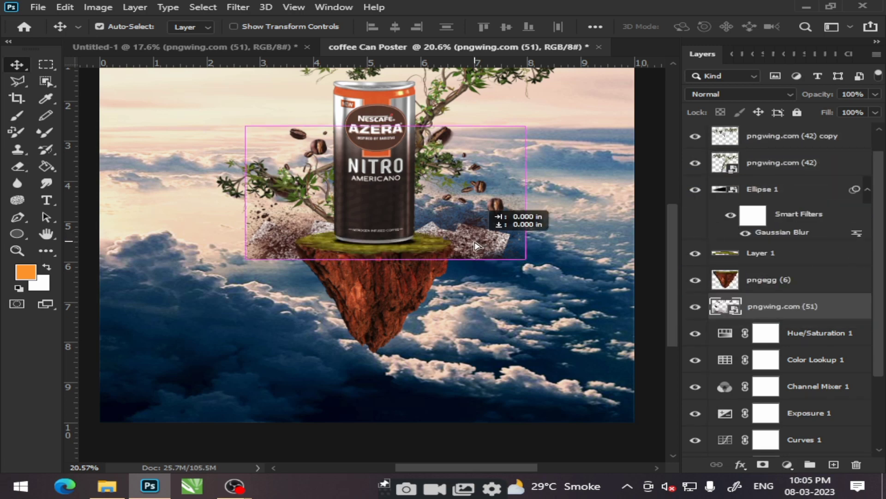
{"action": "key", "text": "ctrl+t"}
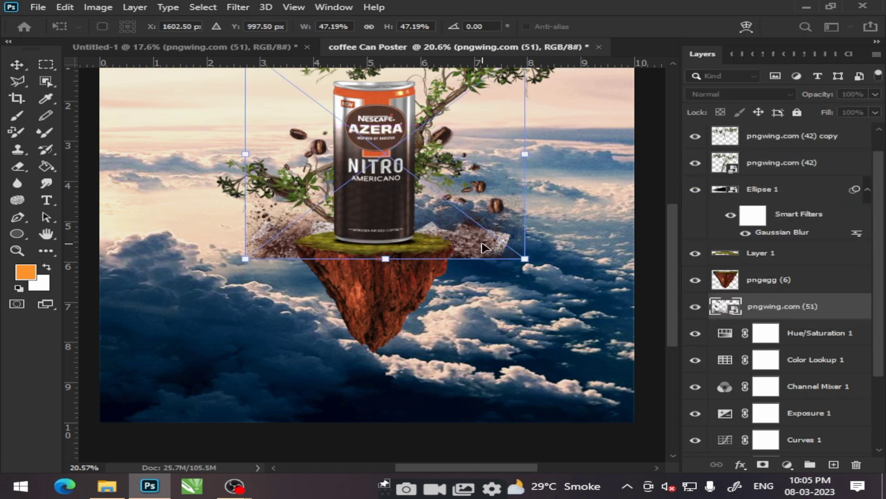
{"action": "mouse_move", "coordinate": [525, 257]}
{"action": "left_mouse_down"}
{"action": "mouse_move", "coordinate": [450, 189]}
{"action": "mouse_move", "coordinate": [451, 252]}
{"action": "left_mouse_up"}
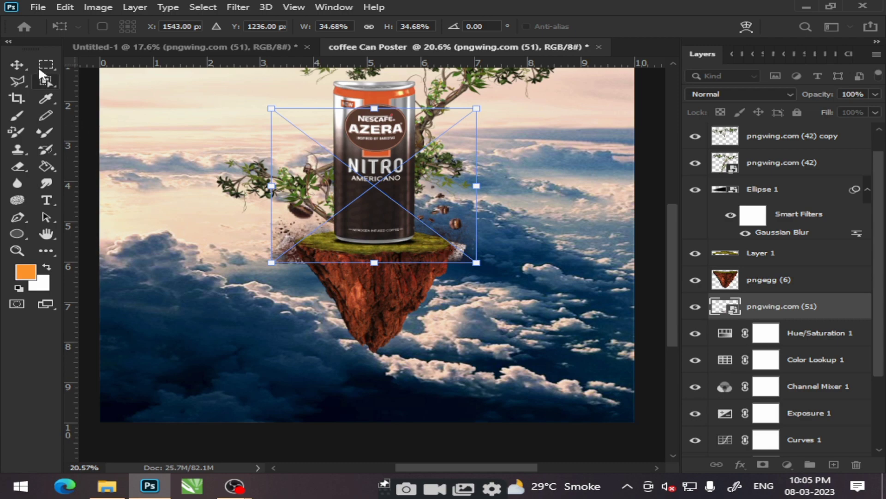
Step: Warp the grass-and-splash image, pulling both lower corners in to the island's edges
{"action": "right_click", "coordinate": [292, 243]}
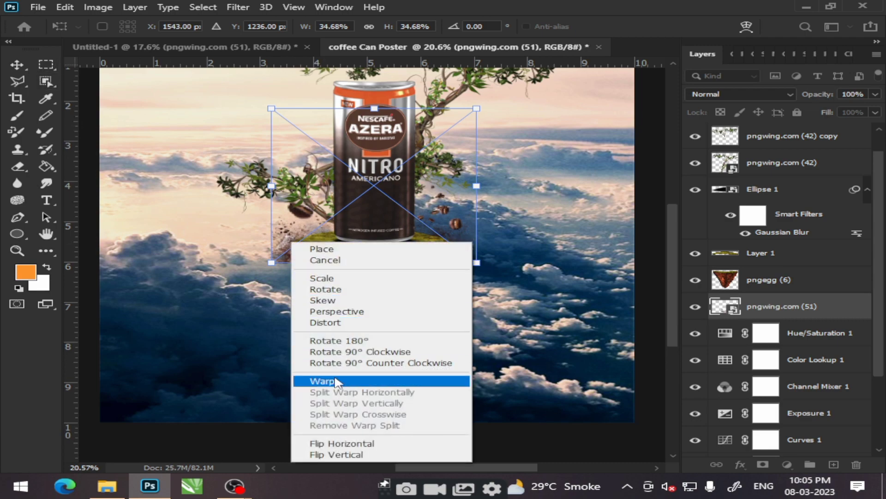
{"action": "left_click", "coordinate": [321, 382]}
{"action": "scroll", "coordinate": [286, 276], "scroll_direction": "up", "scroll_amount": 2}
{"action": "scroll", "coordinate": [277, 263], "scroll_direction": "up", "scroll_amount": 2}
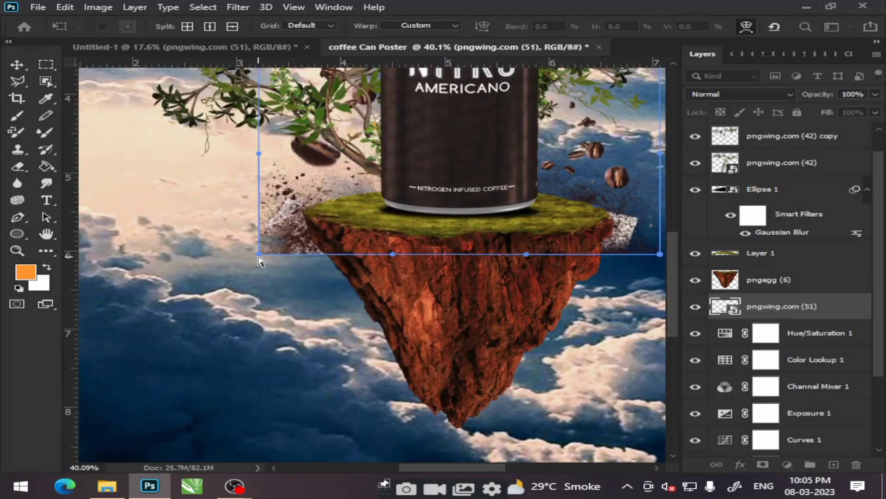
{"action": "left_click_drag", "start_coordinate": [259, 254], "coordinate": [316, 244]}
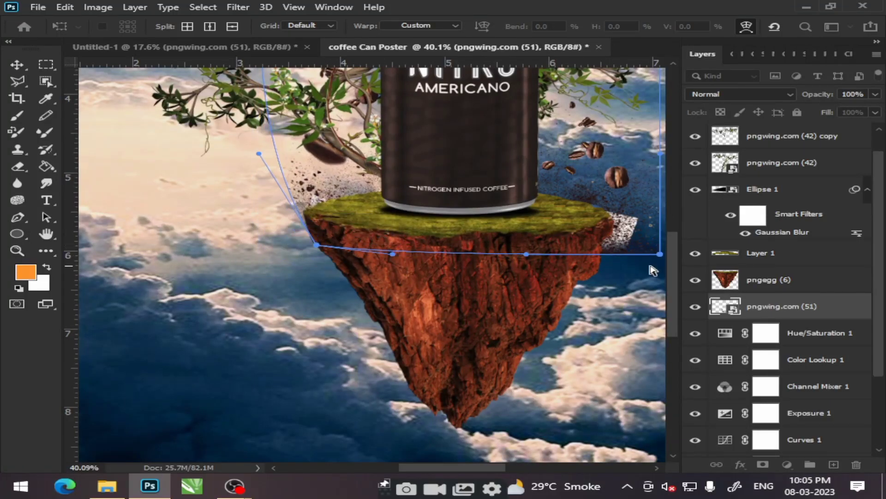
{"action": "scroll", "coordinate": [652, 270], "scroll_direction": "up", "scroll_amount": 2}
{"action": "scroll", "coordinate": [614, 298], "scroll_direction": "right", "scroll_amount": 3}
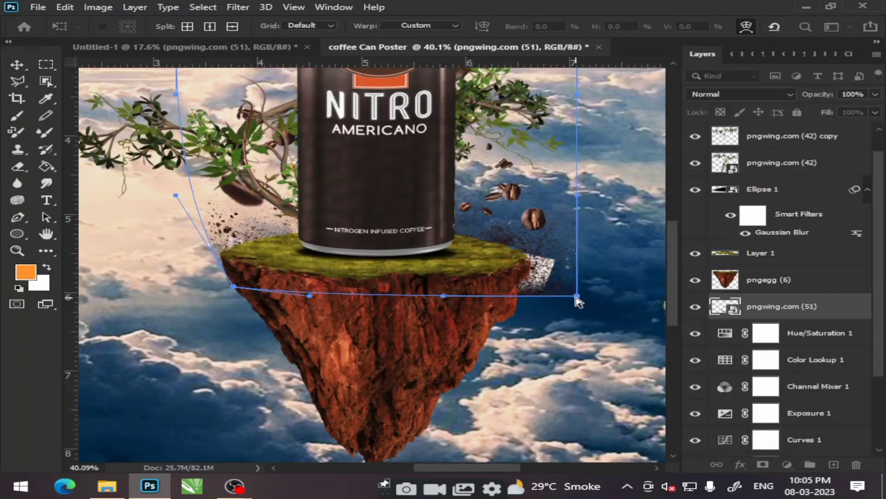
{"action": "left_click_drag", "start_coordinate": [577, 295], "coordinate": [528, 295]}
Step: Flare the top-right and top-left corners outward and commit the warp
{"action": "scroll", "coordinate": [536, 184], "scroll_direction": "up", "scroll_amount": 5}
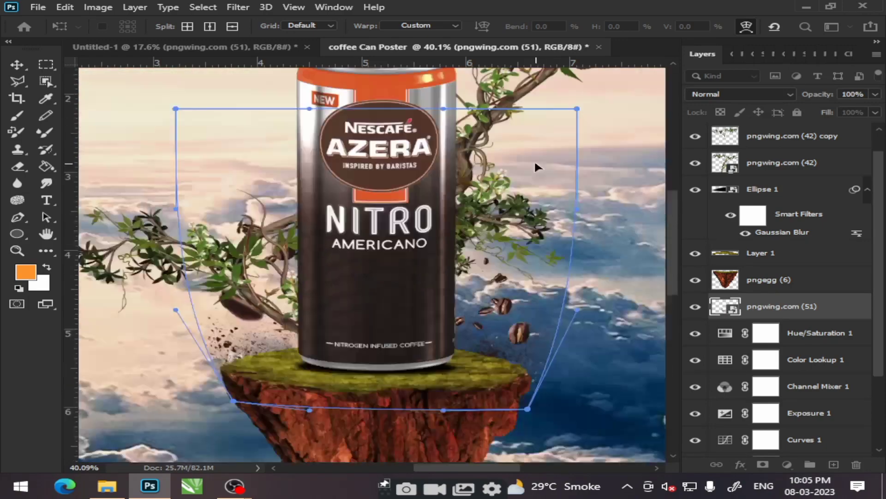
{"action": "scroll", "coordinate": [536, 166], "scroll_direction": "up", "scroll_amount": 1}
{"action": "left_click_drag", "start_coordinate": [577, 118], "coordinate": [604, 116]}
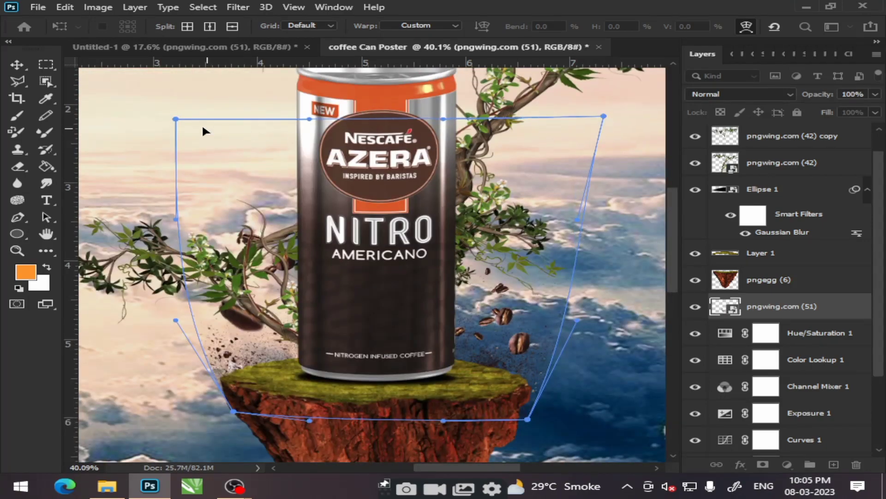
{"action": "left_click_drag", "start_coordinate": [175, 119], "coordinate": [90, 86]}
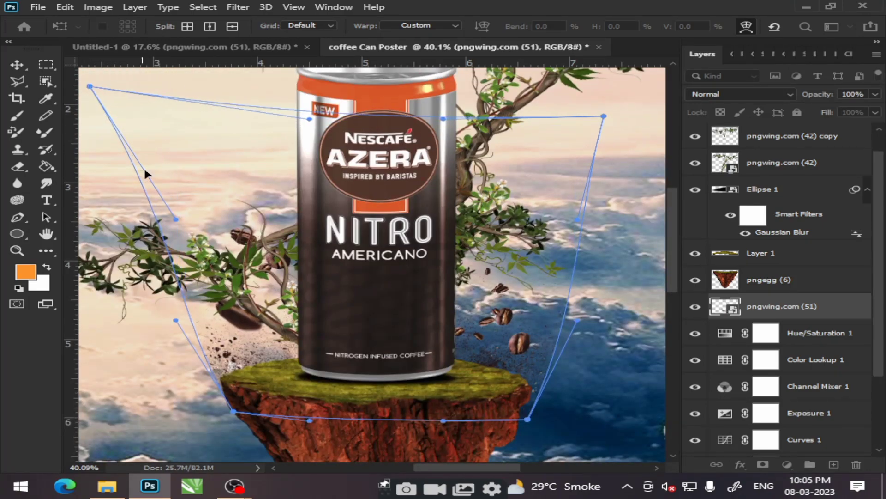
{"action": "key", "text": "ctrl+0"}
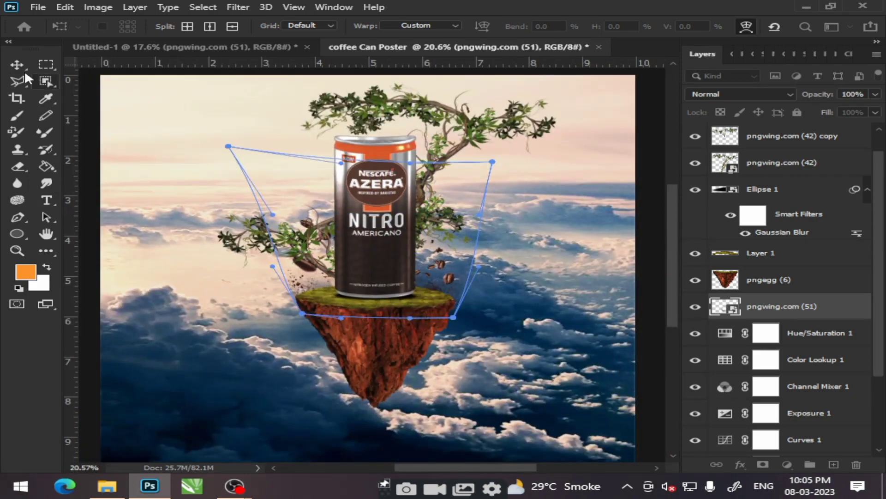
{"action": "key", "text": "Return"}
Step: Rasterize the grass-and-splash layer and erase the coffee specks beside the cliff edge
{"action": "scroll", "coordinate": [448, 286], "scroll_direction": "up", "scroll_amount": 3}
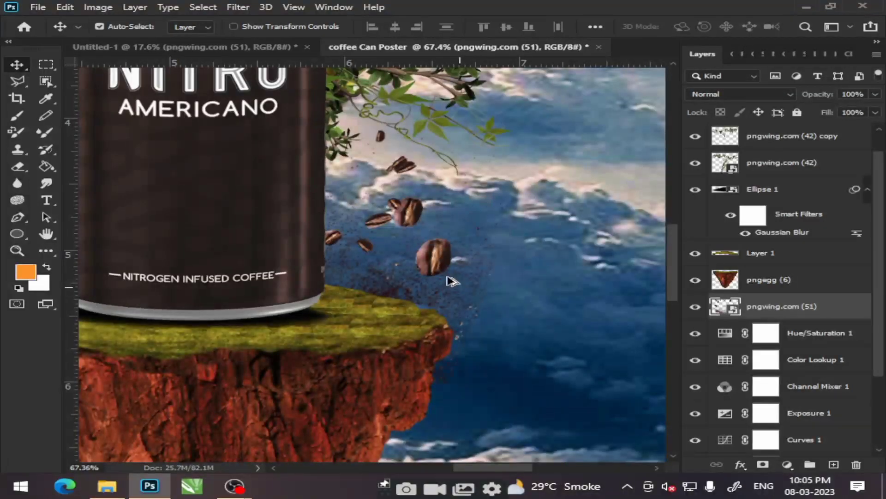
{"action": "scroll", "coordinate": [462, 295], "scroll_direction": "up", "scroll_amount": 2}
{"action": "scroll", "coordinate": [495, 323], "scroll_direction": "down", "scroll_amount": 3}
{"action": "left_click", "coordinate": [13, 165]}
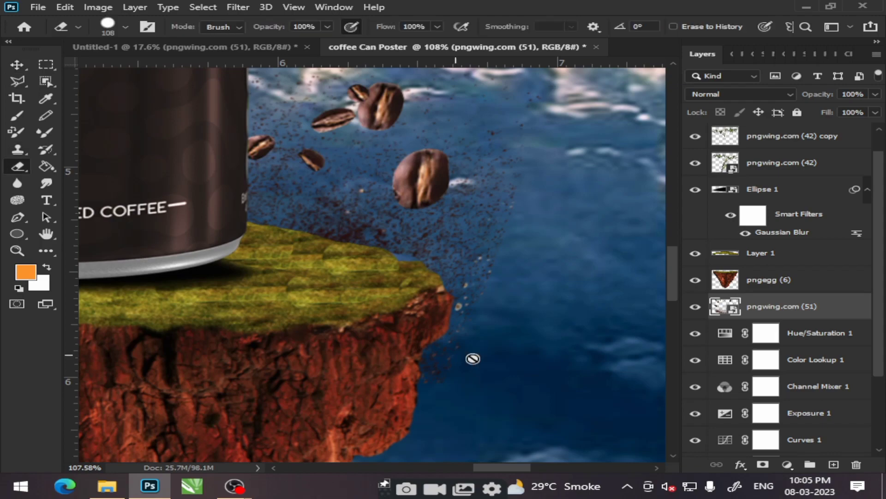
{"action": "left_click", "coordinate": [474, 334]}
{"action": "left_click", "coordinate": [420, 198]}
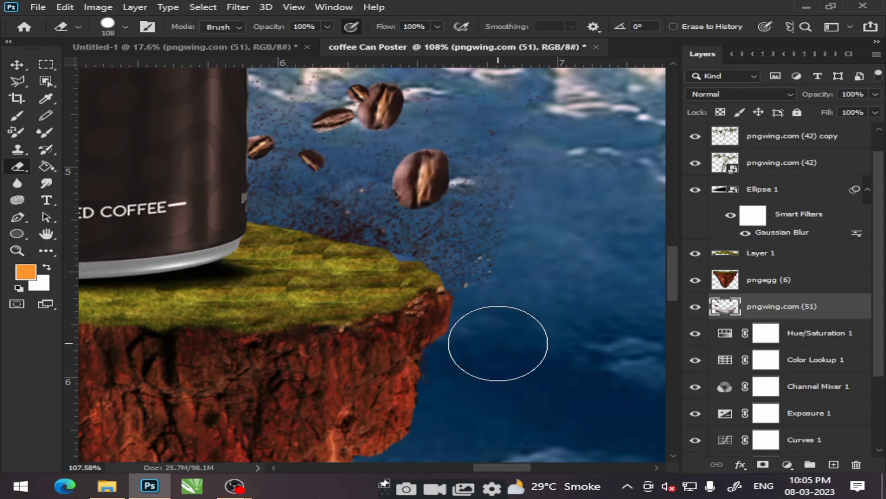
{"action": "left_click_drag", "start_coordinate": [486, 322], "coordinate": [470, 375]}
Step: Inspect the erased island edge with the tree briefly hidden, and undo the last erase stroke
{"action": "scroll", "coordinate": [598, 139], "scroll_direction": "down", "scroll_amount": 3}
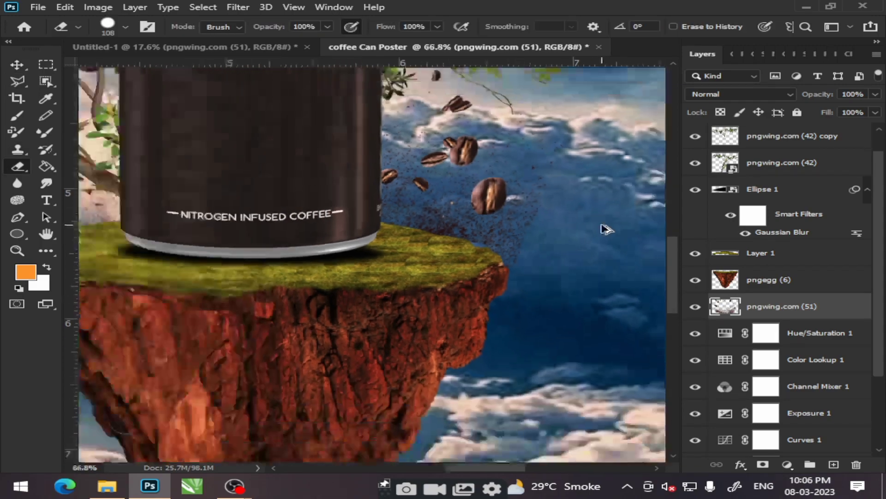
{"action": "scroll", "coordinate": [150, 191], "scroll_direction": "up", "scroll_amount": 4}
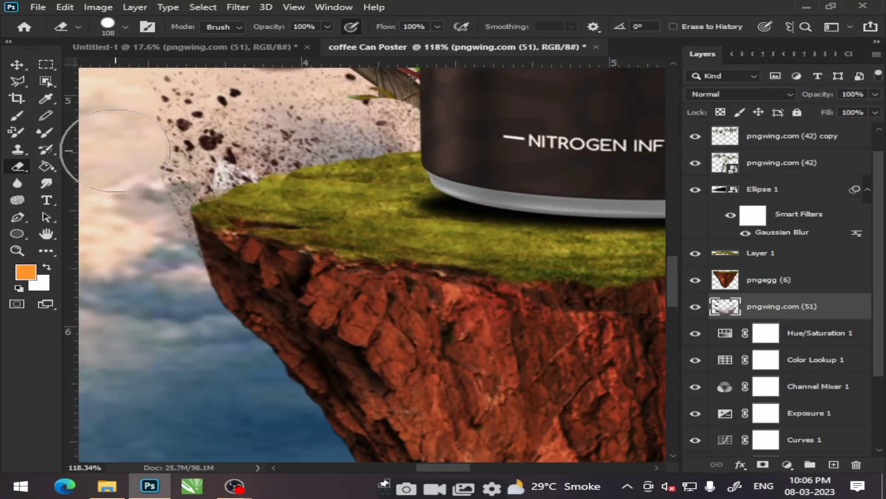
{"action": "scroll", "coordinate": [337, 211], "scroll_direction": "down", "scroll_amount": 2}
{"action": "scroll", "coordinate": [337, 221], "scroll_direction": "down", "scroll_amount": 3}
{"action": "scroll", "coordinate": [415, 194], "scroll_direction": "up", "scroll_amount": 1}
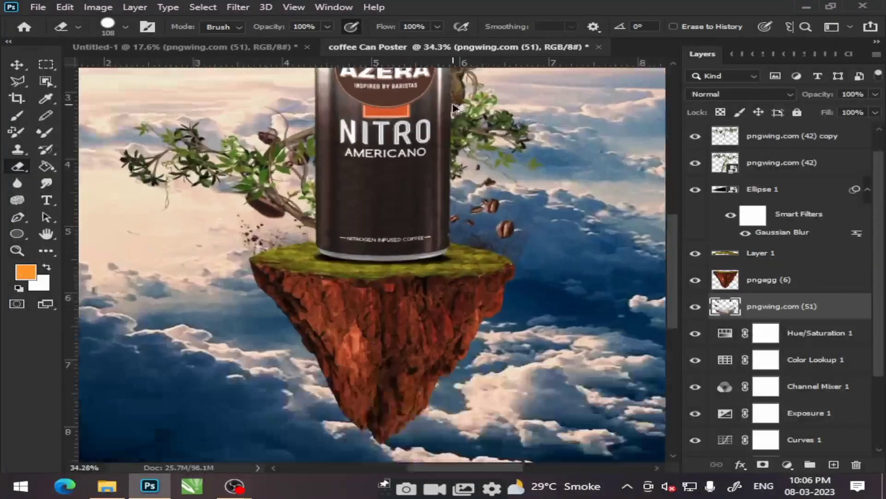
{"action": "scroll", "coordinate": [475, 162], "scroll_direction": "up", "scroll_amount": 4}
{"action": "scroll", "coordinate": [480, 166], "scroll_direction": "down", "scroll_amount": 4}
{"action": "scroll", "coordinate": [475, 162], "scroll_direction": "up", "scroll_amount": 2}
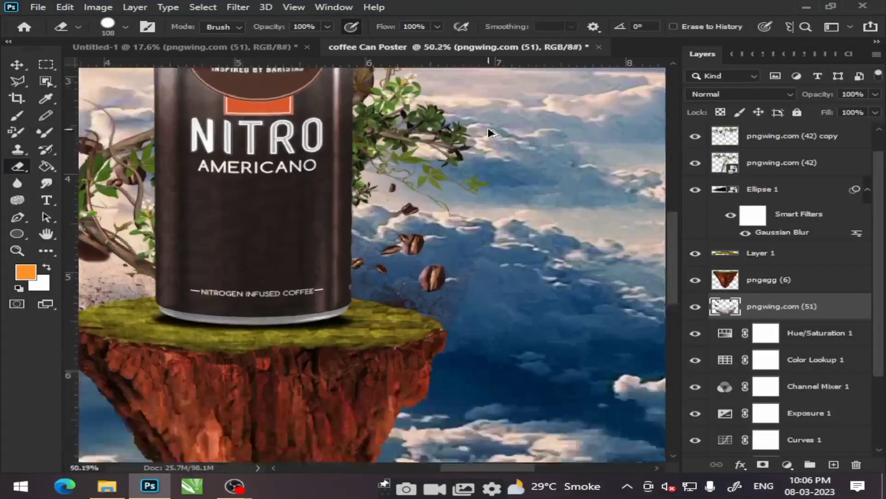
{"action": "scroll", "coordinate": [488, 131], "scroll_direction": "down", "scroll_amount": 1}
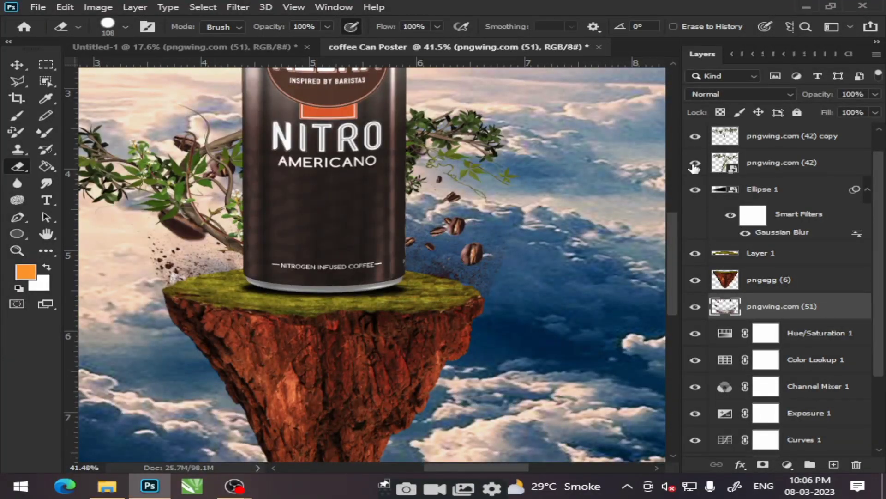
{"action": "scroll", "coordinate": [453, 199], "scroll_direction": "up", "scroll_amount": 1}
{"action": "scroll", "coordinate": [454, 200], "scroll_direction": "up", "scroll_amount": 3}
{"action": "scroll", "coordinate": [453, 200], "scroll_direction": "up", "scroll_amount": 2}
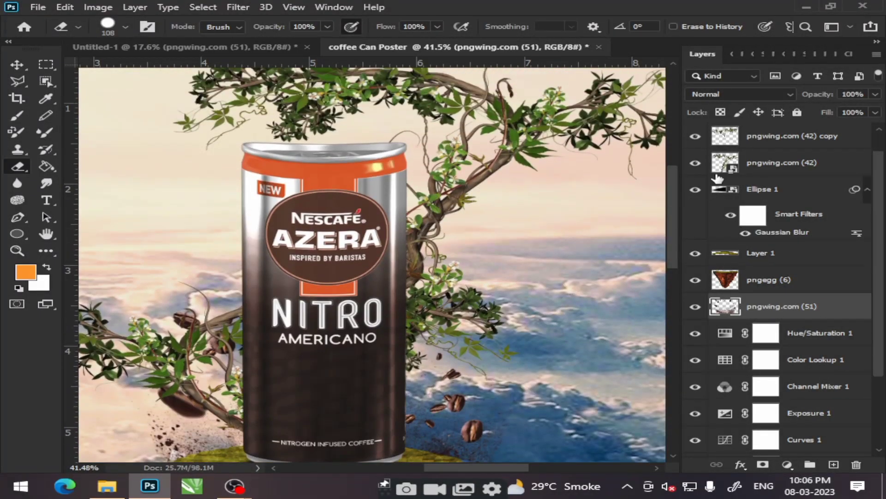
{"action": "left_click", "coordinate": [696, 163]}
{"action": "scroll", "coordinate": [508, 323], "scroll_direction": "up", "scroll_amount": 3}
{"action": "scroll", "coordinate": [530, 259], "scroll_direction": "up", "scroll_amount": 3}
{"action": "scroll", "coordinate": [490, 213], "scroll_direction": "up", "scroll_amount": 2}
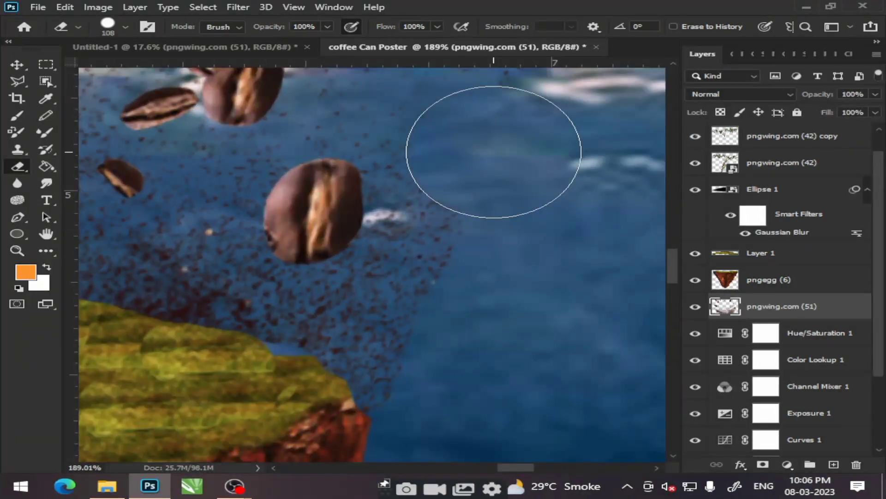
{"action": "scroll", "coordinate": [501, 277], "scroll_direction": "down", "scroll_amount": 2}
{"action": "scroll", "coordinate": [443, 314], "scroll_direction": "up", "scroll_amount": 3}
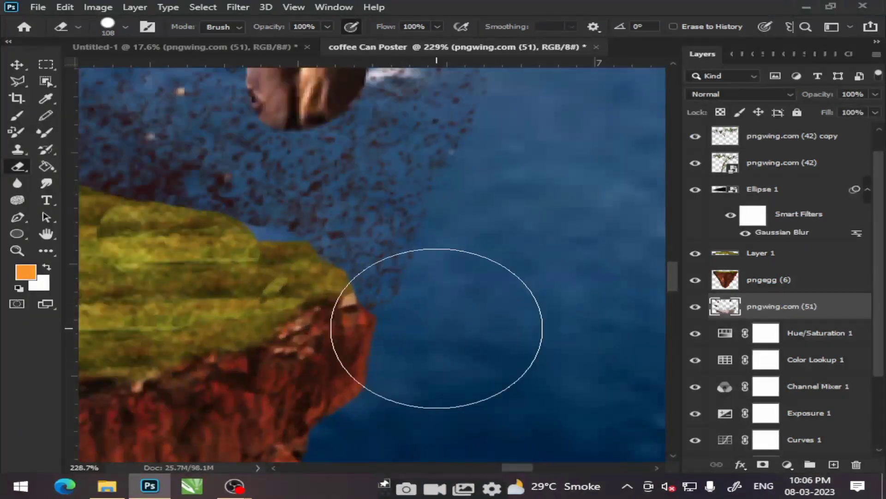
{"action": "scroll", "coordinate": [459, 342], "scroll_direction": "down", "scroll_amount": 3}
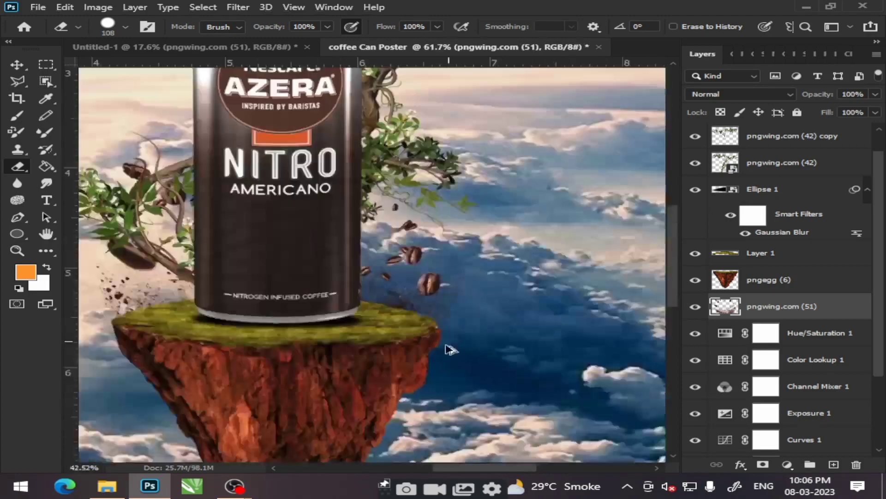
{"action": "scroll", "coordinate": [179, 316], "scroll_direction": "down", "scroll_amount": 2}
{"action": "scroll", "coordinate": [205, 284], "scroll_direction": "up", "scroll_amount": 3}
{"action": "scroll", "coordinate": [205, 284], "scroll_direction": "up", "scroll_amount": 1}
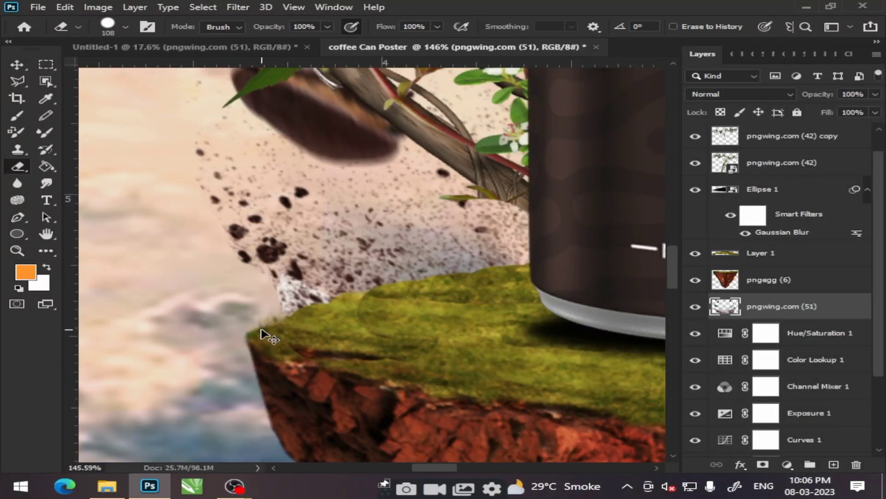
{"action": "key", "text": "ctrl+z"}
Step: Review the canvas and switch back to the Move tool
{"action": "scroll", "coordinate": [381, 361], "scroll_direction": "down", "scroll_amount": 3}
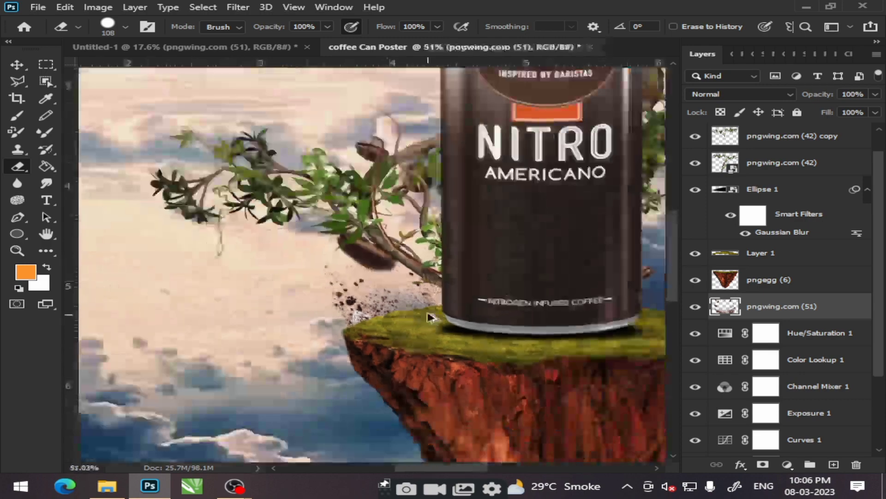
{"action": "scroll", "coordinate": [428, 317], "scroll_direction": "down", "scroll_amount": 2}
{"action": "scroll", "coordinate": [461, 314], "scroll_direction": "down", "scroll_amount": 1}
{"action": "scroll", "coordinate": [489, 311], "scroll_direction": "up", "scroll_amount": 3}
{"action": "scroll", "coordinate": [380, 232], "scroll_direction": "down", "scroll_amount": 2}
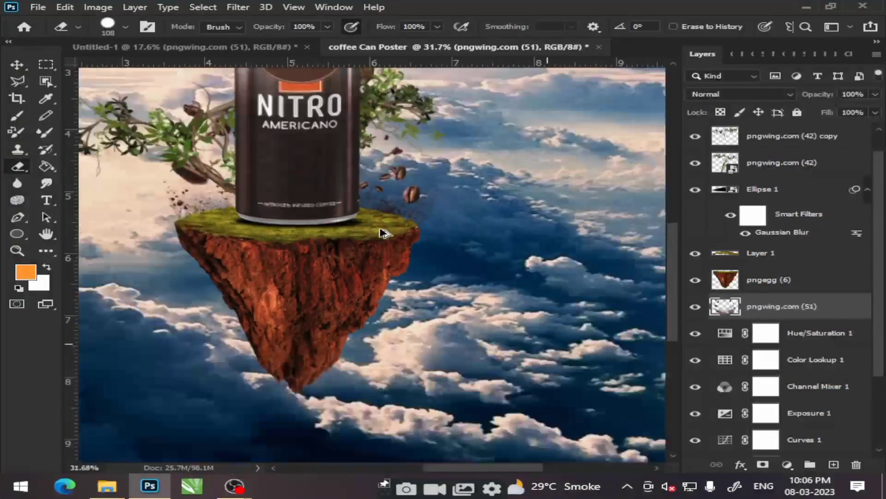
{"action": "scroll", "coordinate": [631, 249], "scroll_direction": "down", "scroll_amount": 1}
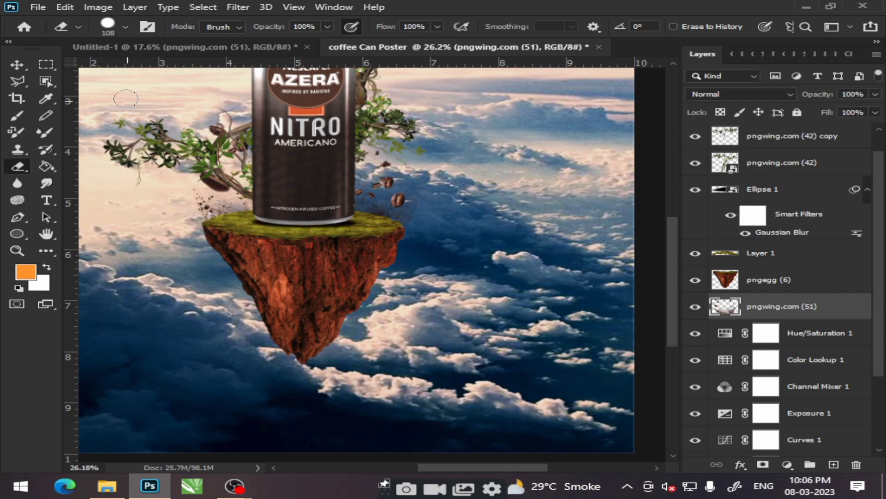
{"action": "left_click", "coordinate": [17, 64]}
Step: Nudge the Ellipse 1 shadow down under the can and enlarge it slightly
{"action": "scroll", "coordinate": [301, 232], "scroll_direction": "up", "scroll_amount": 4}
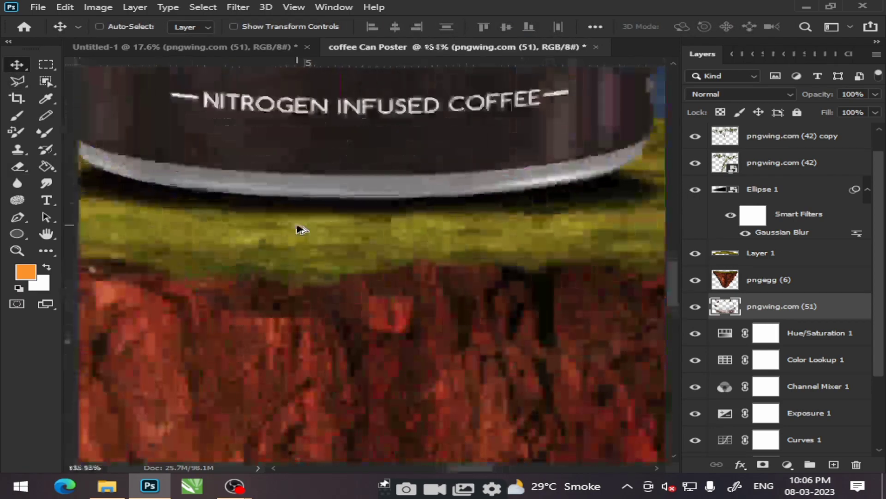
{"action": "scroll", "coordinate": [321, 227], "scroll_direction": "down", "scroll_amount": 2}
{"action": "mouse_move", "coordinate": [326, 218]}
{"action": "left_mouse_down"}
{"action": "mouse_move", "coordinate": [331, 247]}
{"action": "mouse_move", "coordinate": [362, 220]}
{"action": "left_mouse_up"}
{"action": "key", "text": "ctrl+t"}
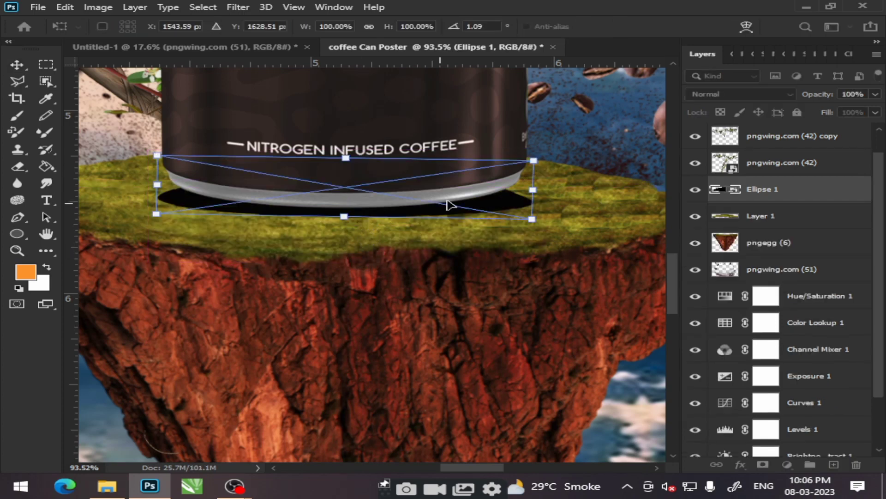
{"action": "left_click_drag", "start_coordinate": [531, 218], "coordinate": [537, 220]}
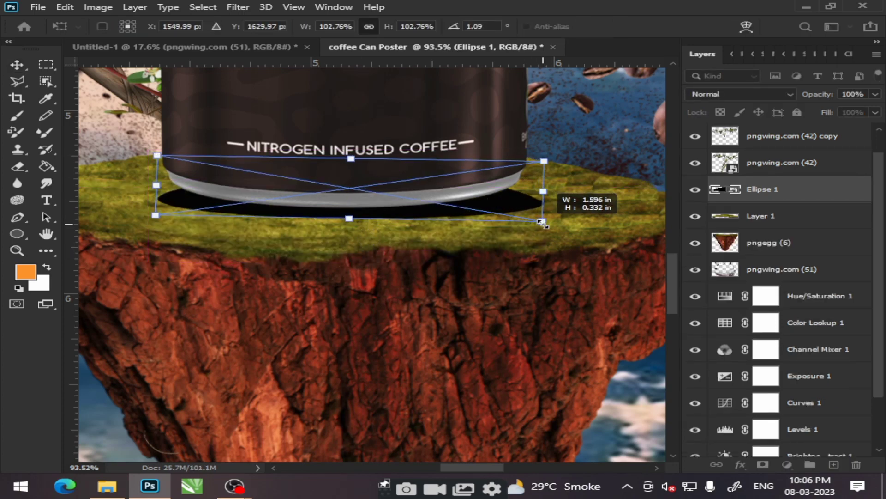
{"action": "left_click_drag", "start_coordinate": [418, 210], "coordinate": [406, 214]}
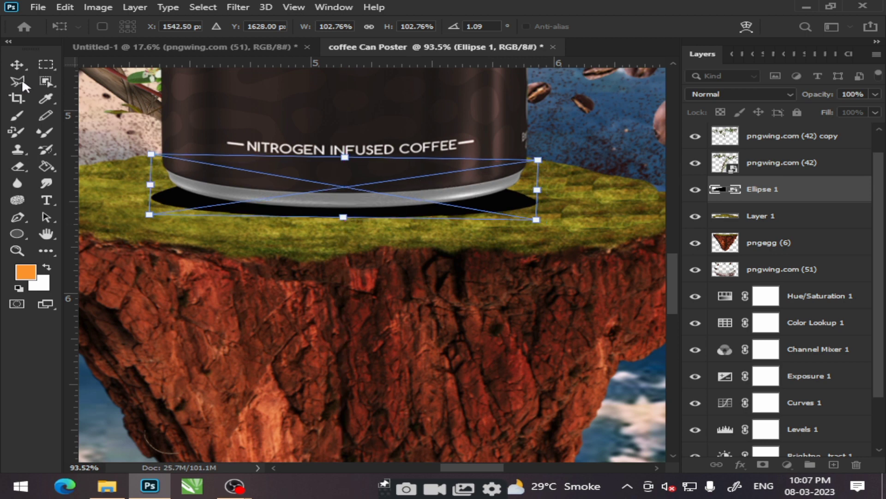
Step: Scale the shadow to about 104% and tilt it about 1.6° under the can base
{"action": "key", "text": "ctrl+t"}
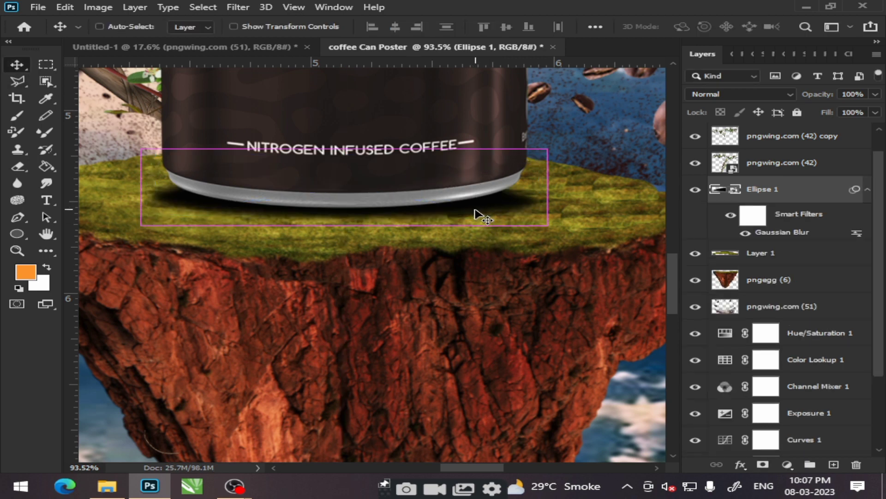
{"action": "left_click_drag", "start_coordinate": [537, 219], "coordinate": [539, 220]}
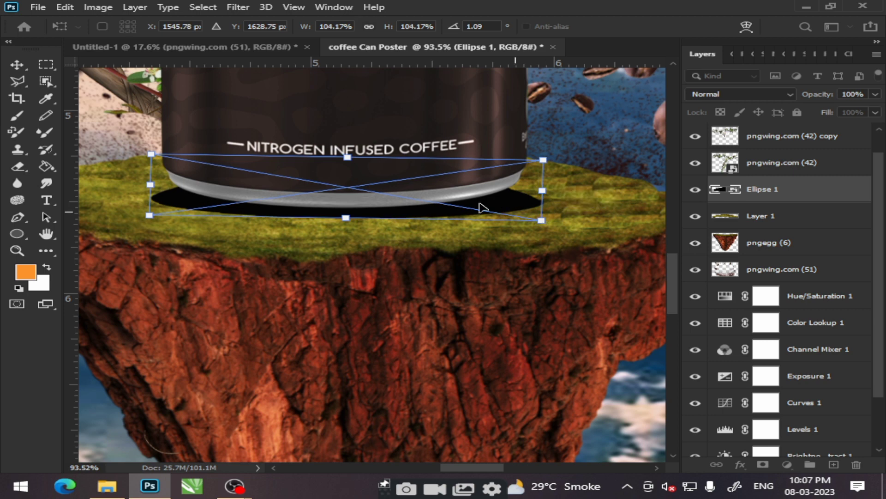
{"action": "left_click_drag", "start_coordinate": [466, 206], "coordinate": [464, 207]}
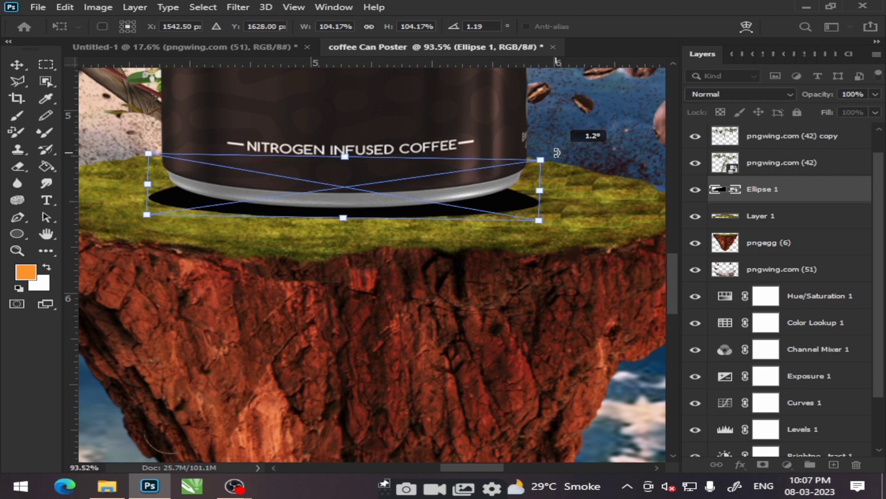
{"action": "left_click_drag", "start_coordinate": [555, 153], "coordinate": [557, 153]}
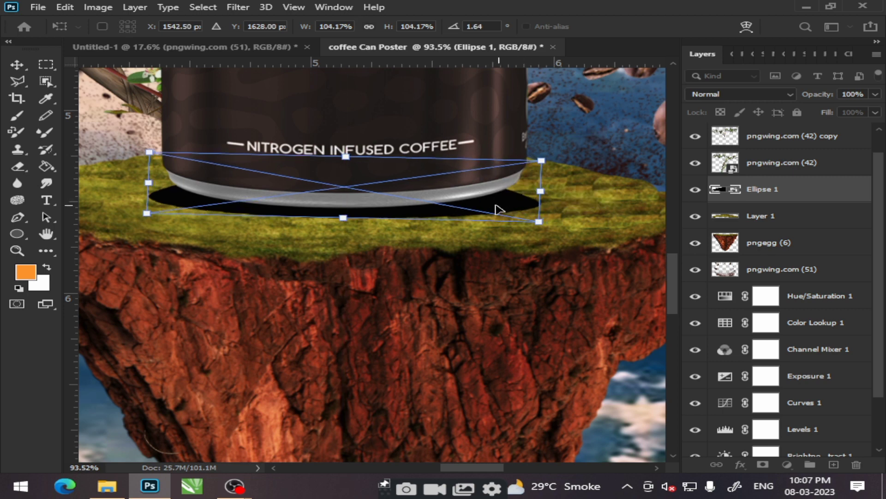
{"action": "left_click", "coordinate": [17, 65]}
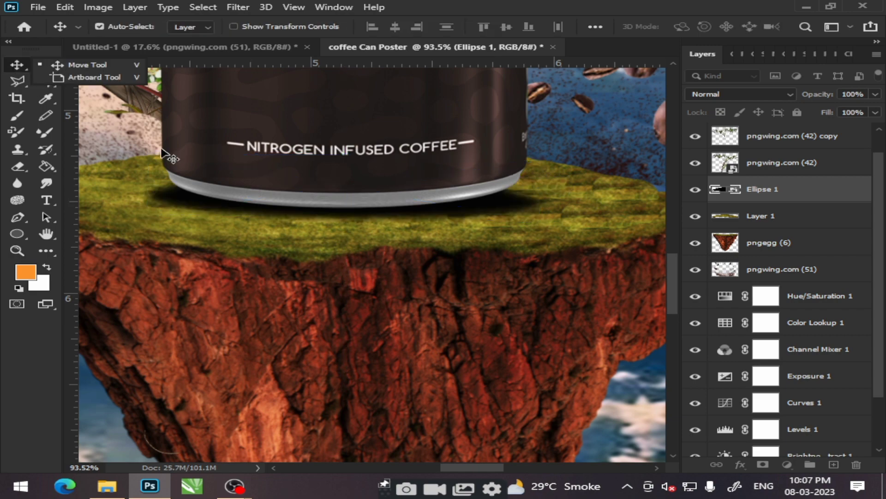
Step: Zoom out and toggle the vine layer to compare the shadow against the can
{"action": "scroll", "coordinate": [424, 208], "scroll_direction": "down", "scroll_amount": 3}
{"action": "scroll", "coordinate": [432, 217], "scroll_direction": "down", "scroll_amount": 3}
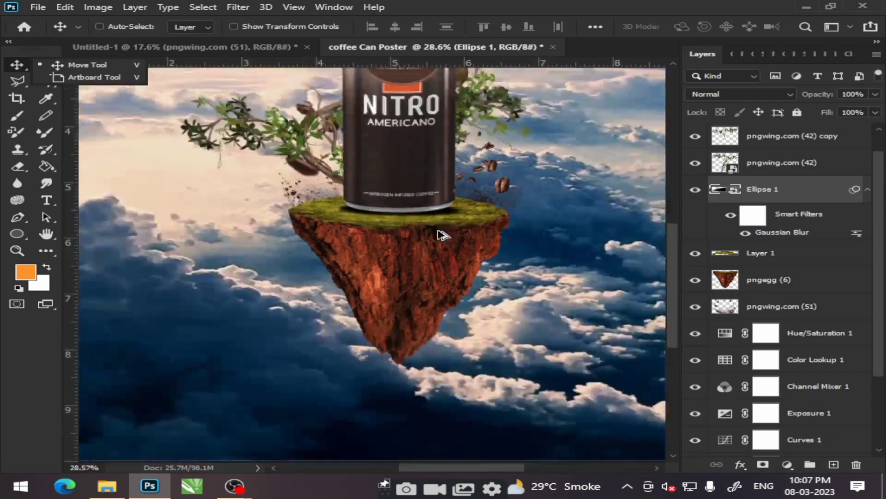
{"action": "scroll", "coordinate": [442, 234], "scroll_direction": "down", "scroll_amount": 1}
{"action": "scroll", "coordinate": [510, 227], "scroll_direction": "down", "scroll_amount": 1}
{"action": "left_click", "coordinate": [695, 166]}
{"action": "left_click", "coordinate": [694, 166]}
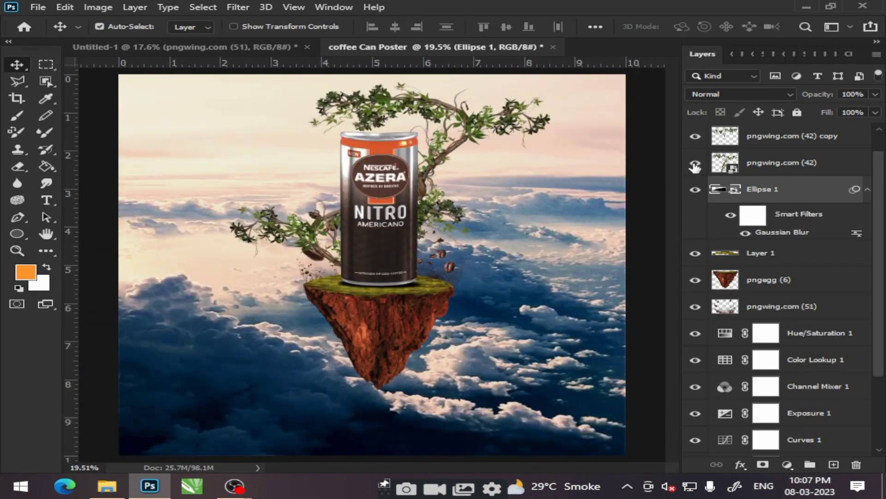
{"action": "scroll", "coordinate": [697, 277], "scroll_direction": "down", "scroll_amount": 4}
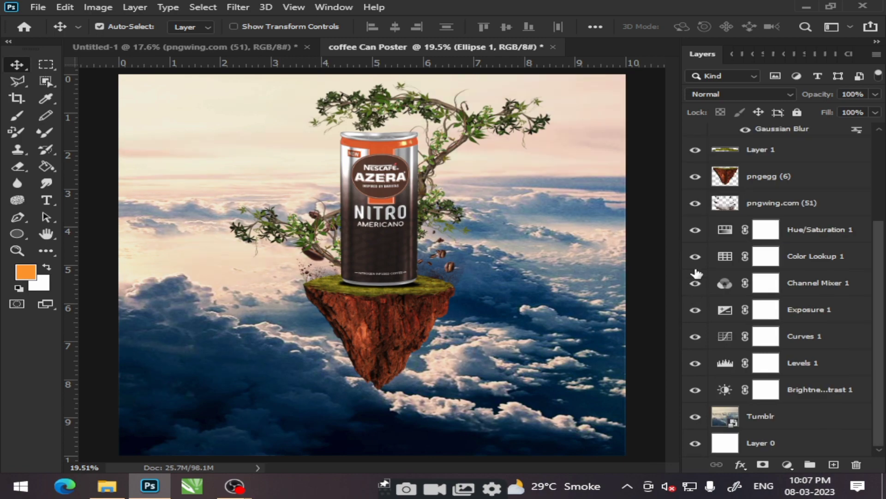
{"action": "scroll", "coordinate": [696, 274], "scroll_direction": "up", "scroll_amount": 5}
{"action": "key", "text": "ctrl"}
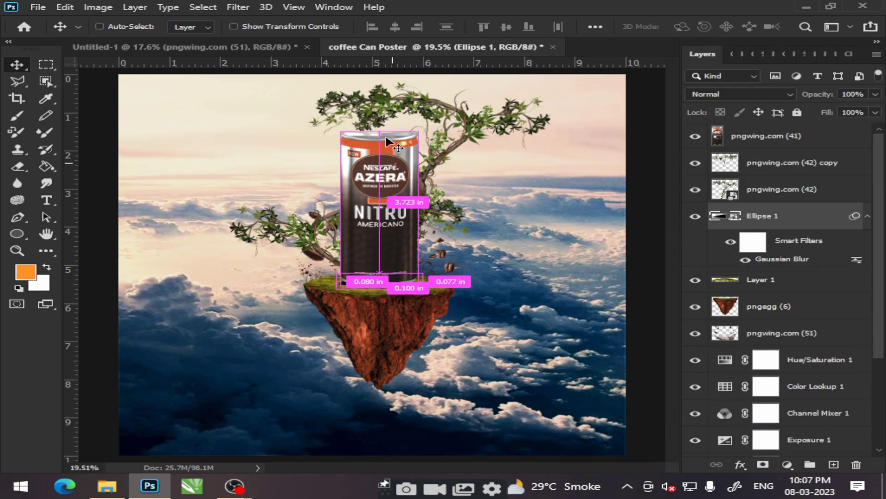
Step: Go to the Untitled-1 berry document and hide its coffee beans layer
{"action": "scroll", "coordinate": [387, 141], "scroll_direction": "up", "scroll_amount": 5}
{"action": "scroll", "coordinate": [387, 141], "scroll_direction": "down", "scroll_amount": 2}
{"action": "scroll", "coordinate": [387, 141], "scroll_direction": "down", "scroll_amount": 2}
{"action": "scroll", "coordinate": [323, 139], "scroll_direction": "down", "scroll_amount": 1}
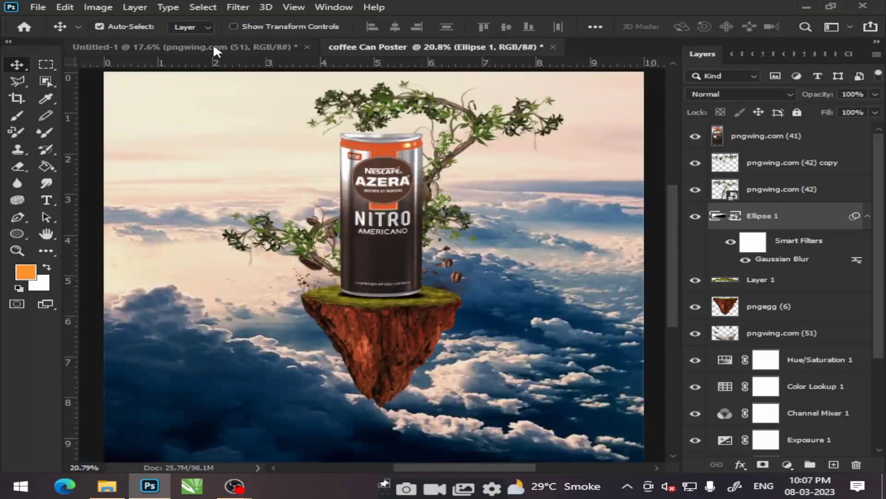
{"action": "left_click", "coordinate": [216, 48]}
{"action": "left_click", "coordinate": [695, 443]}
{"action": "scroll", "coordinate": [700, 416], "scroll_direction": "down", "scroll_amount": 4}
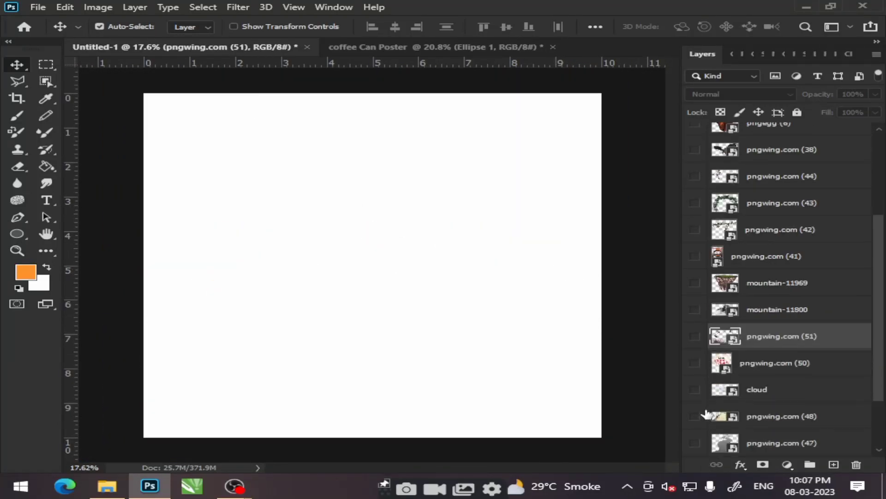
{"action": "scroll", "coordinate": [699, 341], "scroll_direction": "down", "scroll_amount": 2}
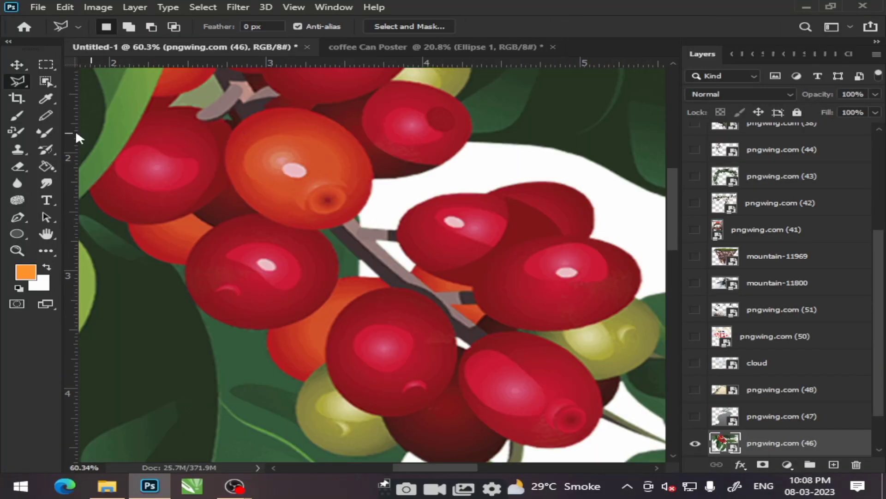
Step: Lasso one berry, copy it to its own layer, and drag it into the poster
{"action": "right_click", "coordinate": [19, 86]}
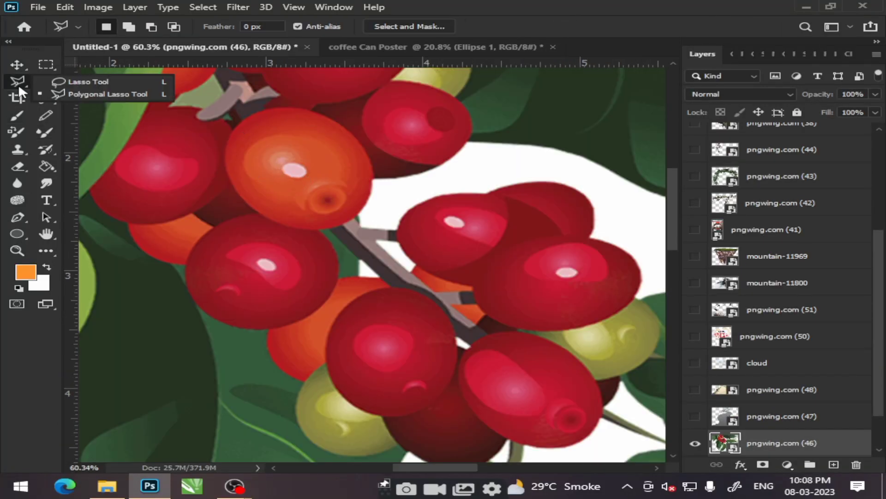
{"action": "left_click", "coordinate": [90, 82]}
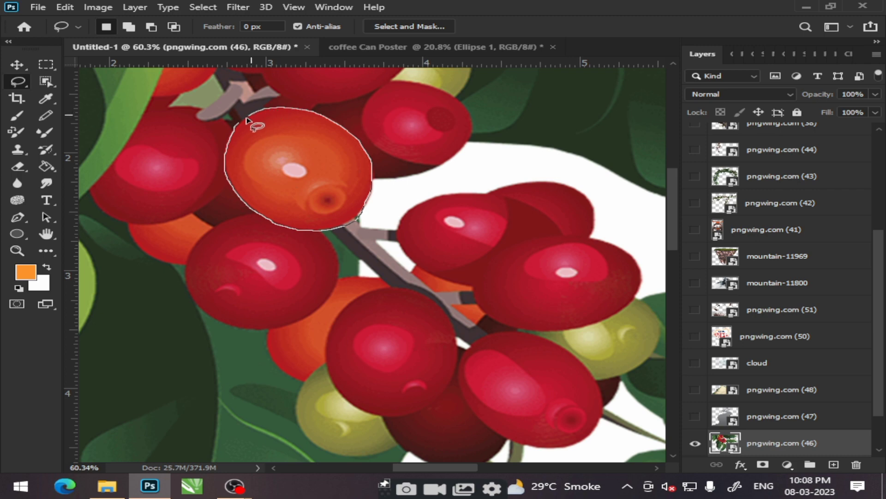
{"action": "right_click", "coordinate": [296, 171]}
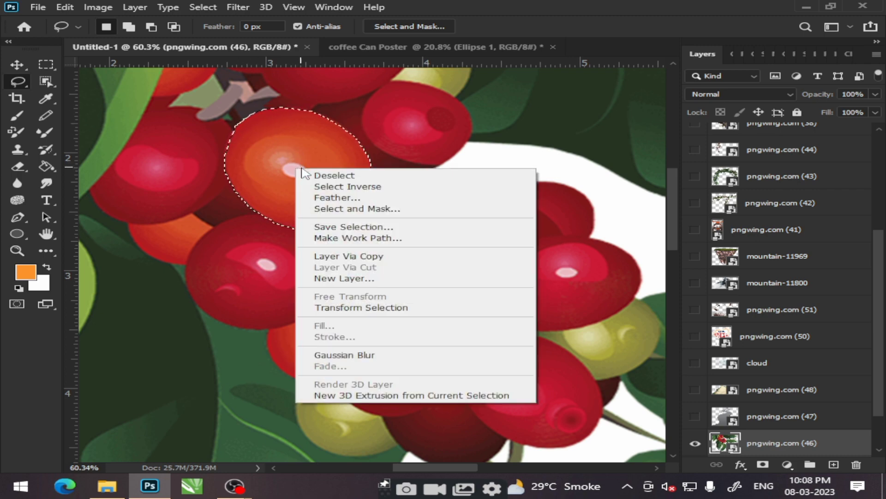
{"action": "left_click", "coordinate": [356, 253]}
{"action": "key", "text": "v"}
{"action": "mouse_move", "coordinate": [286, 124]}
{"action": "left_mouse_down"}
{"action": "mouse_move", "coordinate": [422, 28]}
{"action": "mouse_move", "coordinate": [434, 166]}
{"action": "mouse_move", "coordinate": [544, 147]}
{"action": "left_mouse_up"}
Step: Scale the pasted berry to 21.55%, rotate it -150°, and hang it under the right branch tip
{"action": "key", "text": "ctrl+t"}
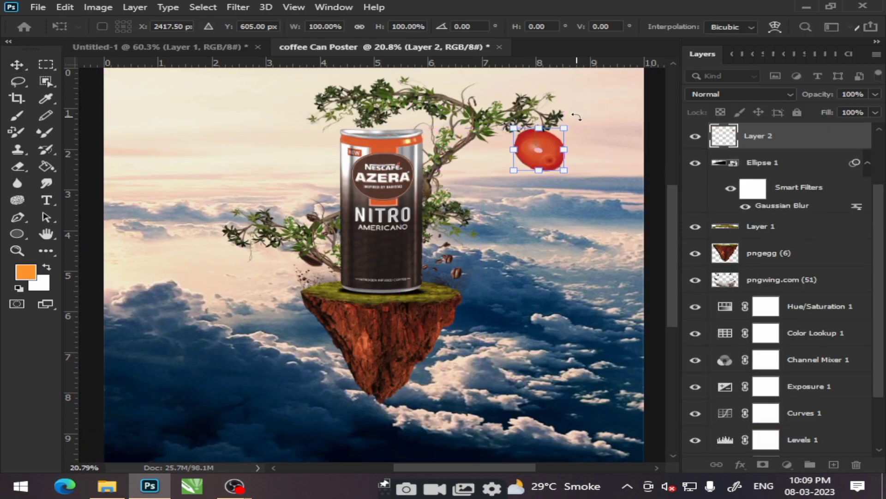
{"action": "scroll", "coordinate": [577, 116], "scroll_direction": "up", "scroll_amount": 2}
{"action": "scroll", "coordinate": [591, 184], "scroll_direction": "up", "scroll_amount": 4}
{"action": "scroll", "coordinate": [613, 266], "scroll_direction": "up", "scroll_amount": 3}
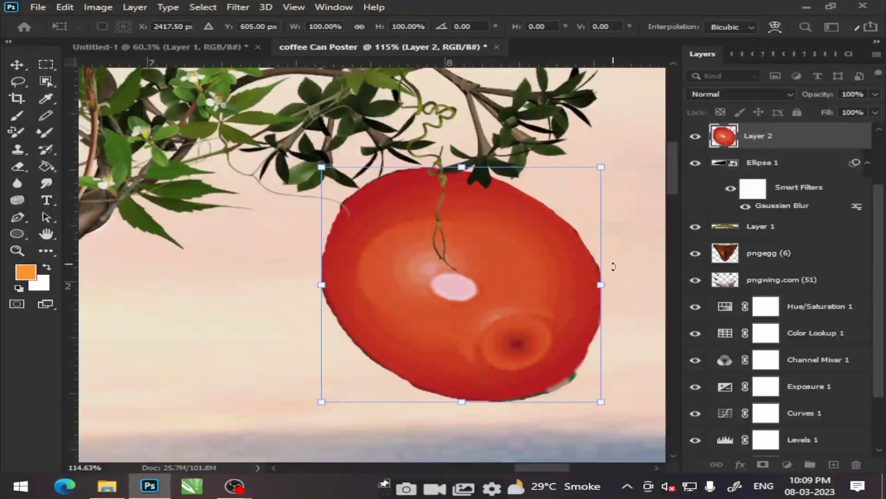
{"action": "left_click_drag", "start_coordinate": [602, 403], "coordinate": [381, 217]}
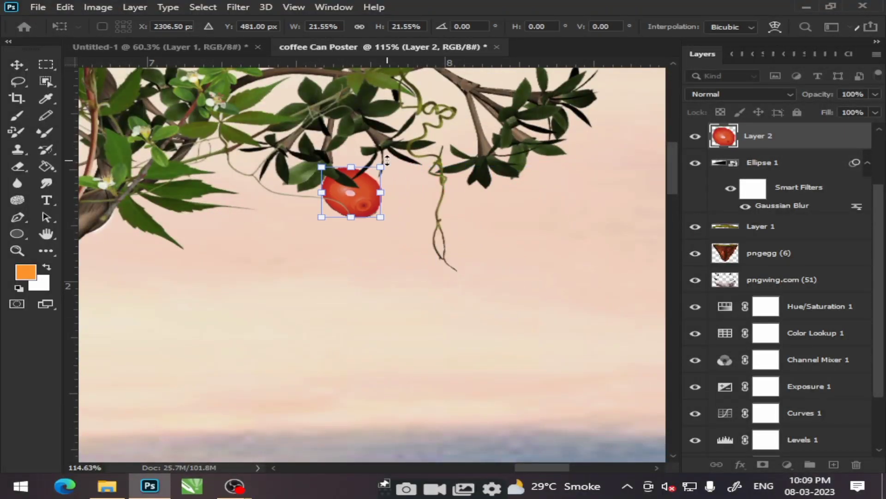
{"action": "left_click_drag", "start_coordinate": [394, 157], "coordinate": [310, 201]}
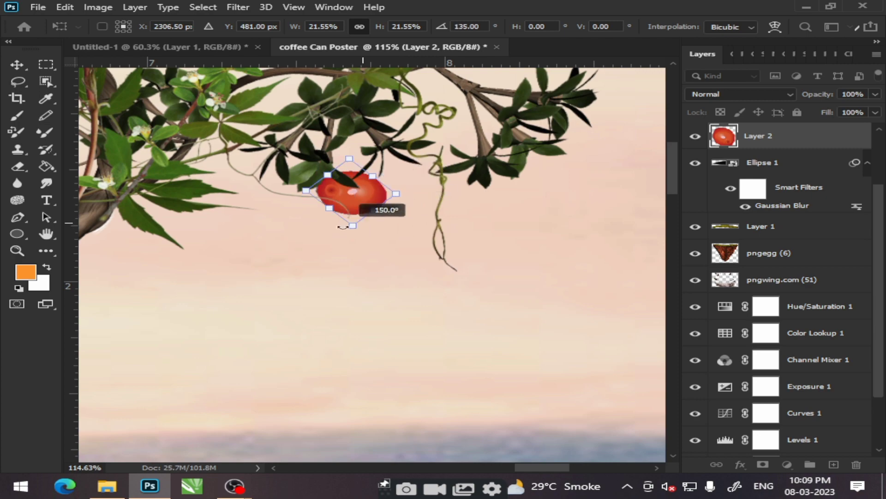
{"action": "left_click_drag", "start_coordinate": [365, 196], "coordinate": [504, 192]}
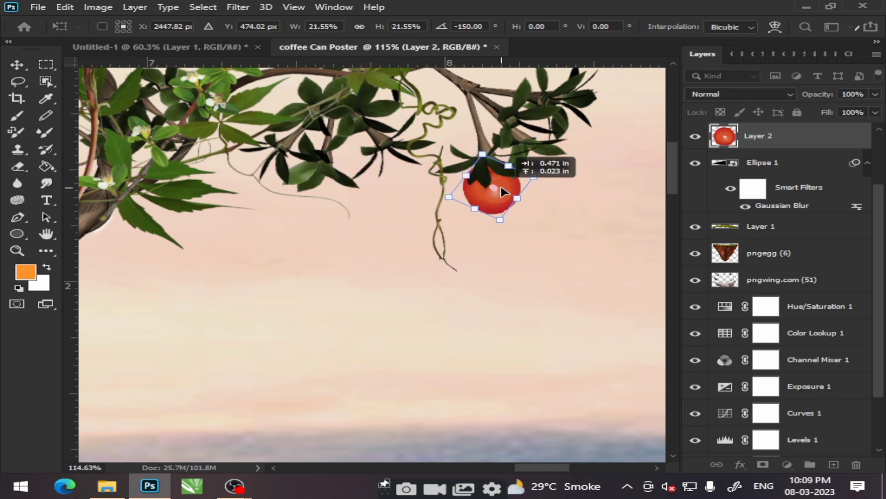
{"action": "scroll", "coordinate": [522, 202], "scroll_direction": "down", "scroll_amount": 2}
{"action": "scroll", "coordinate": [526, 193], "scroll_direction": "down", "scroll_amount": 3}
{"action": "scroll", "coordinate": [531, 204], "scroll_direction": "down", "scroll_amount": 2}
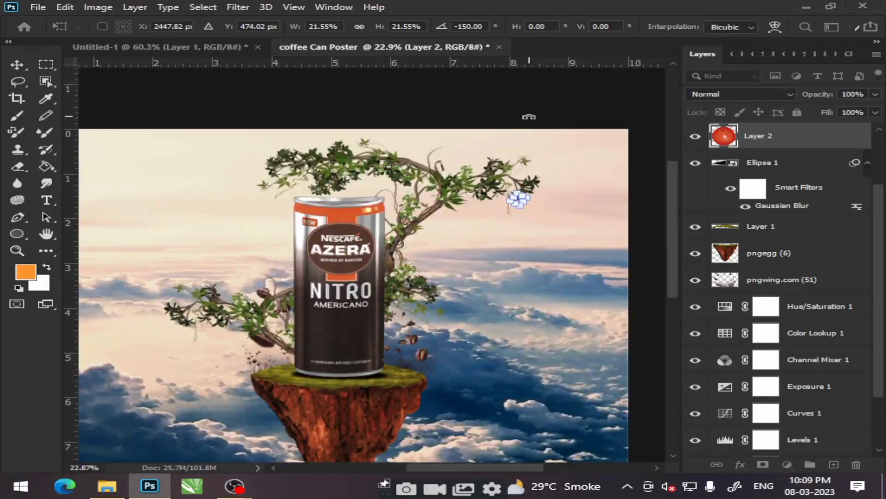
{"action": "left_click", "coordinate": [29, 59]}
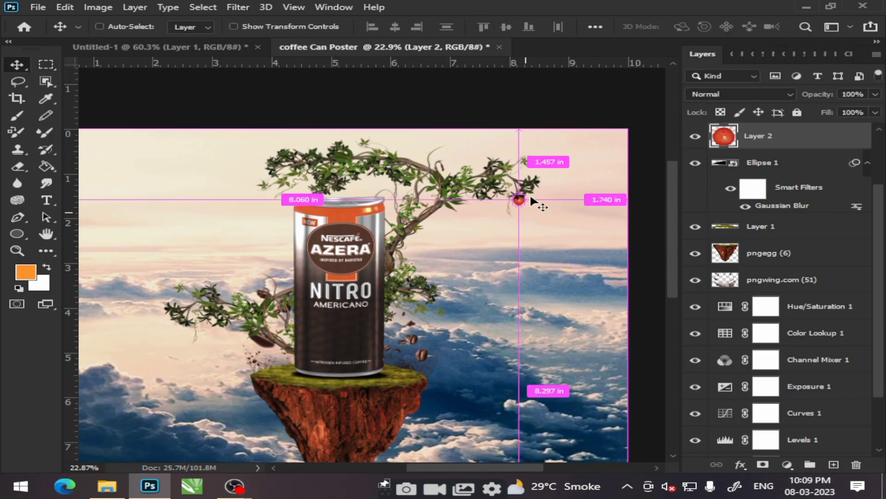
{"action": "scroll", "coordinate": [531, 199], "scroll_direction": "up", "scroll_amount": 5}
{"action": "scroll", "coordinate": [517, 199], "scroll_direction": "up", "scroll_amount": 1}
Step: Alt-drag berry copies along the vine's right branch
{"action": "left_click_drag", "start_coordinate": [468, 210], "coordinate": [577, 200]}
{"action": "scroll", "coordinate": [565, 201], "scroll_direction": "down", "scroll_amount": 3}
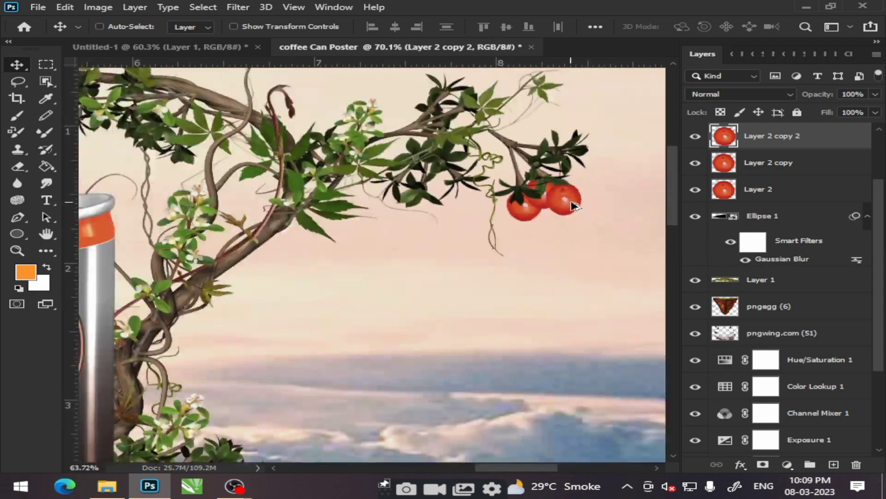
{"action": "scroll", "coordinate": [567, 203], "scroll_direction": "down", "scroll_amount": 1}
{"action": "scroll", "coordinate": [567, 202], "scroll_direction": "up", "scroll_amount": 3}
{"action": "scroll", "coordinate": [568, 204], "scroll_direction": "up", "scroll_amount": 1}
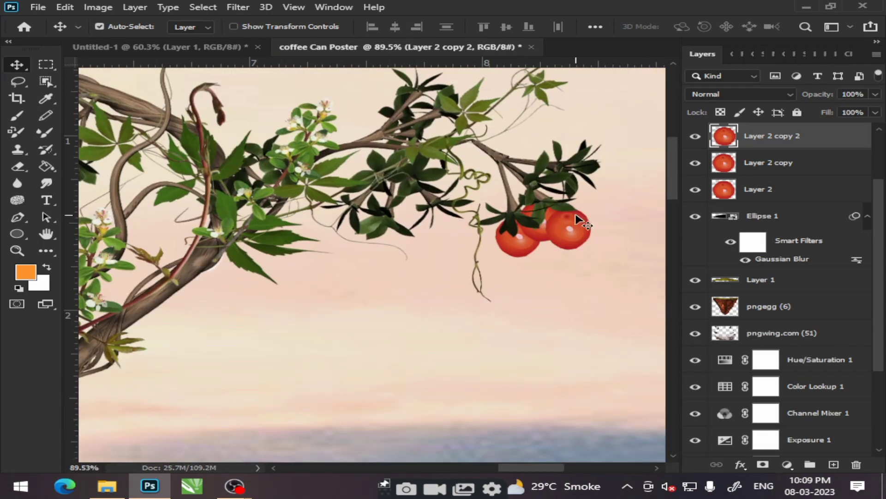
{"action": "mouse_move", "coordinate": [568, 231]}
{"action": "left_mouse_down"}
{"action": "mouse_move", "coordinate": [572, 238]}
{"action": "mouse_move", "coordinate": [473, 226]}
{"action": "left_mouse_up"}
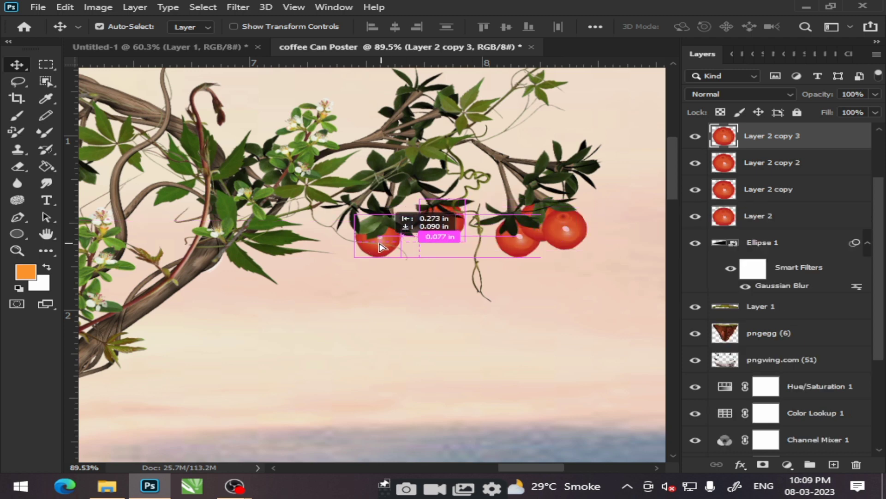
{"action": "mouse_move", "coordinate": [447, 229]}
{"action": "left_mouse_down"}
{"action": "mouse_move", "coordinate": [388, 245]}
{"action": "mouse_move", "coordinate": [484, 146]}
{"action": "mouse_move", "coordinate": [443, 221]}
{"action": "mouse_move", "coordinate": [532, 113]}
{"action": "mouse_move", "coordinate": [453, 138]}
{"action": "left_mouse_up"}
{"action": "left_click_drag", "start_coordinate": [451, 234], "coordinate": [306, 197]}
Step: Add berry copies toward the left branch and higher in the foliage above the can
{"action": "scroll", "coordinate": [233, 249], "scroll_direction": "up", "scroll_amount": 1}
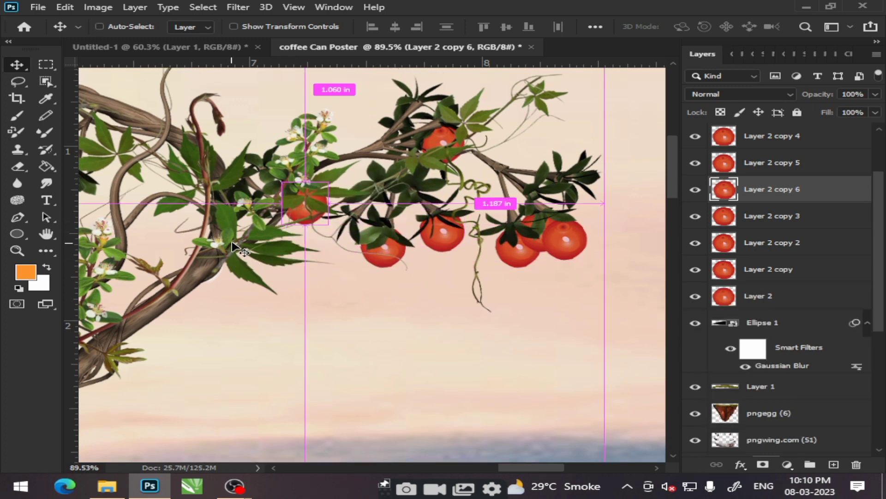
{"action": "scroll", "coordinate": [249, 241], "scroll_direction": "left", "scroll_amount": 5}
{"action": "mouse_move", "coordinate": [574, 252]}
{"action": "left_mouse_down"}
{"action": "mouse_move", "coordinate": [432, 291]}
{"action": "mouse_move", "coordinate": [296, 211]}
{"action": "mouse_move", "coordinate": [260, 208]}
{"action": "mouse_move", "coordinate": [452, 273]}
{"action": "mouse_move", "coordinate": [356, 307]}
{"action": "mouse_move", "coordinate": [155, 162]}
{"action": "left_mouse_up"}
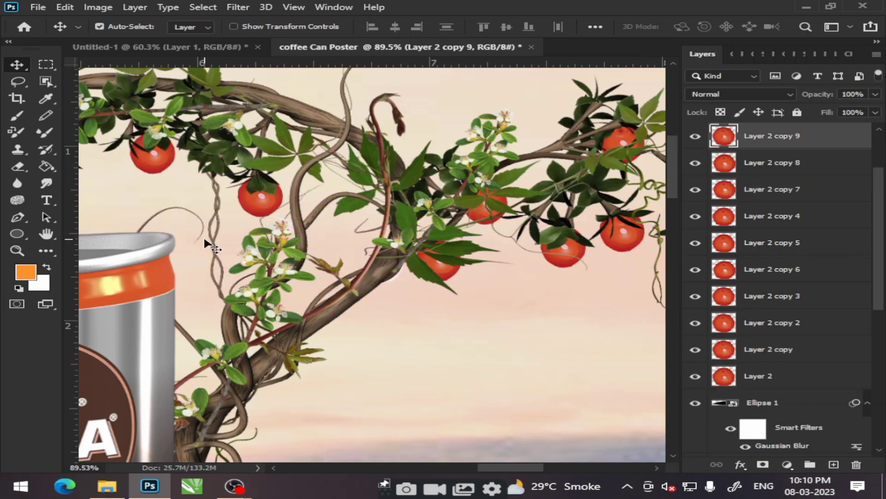
{"action": "scroll", "coordinate": [192, 217], "scroll_direction": "left", "scroll_amount": 3}
{"action": "scroll", "coordinate": [361, 190], "scroll_direction": "left", "scroll_amount": 2}
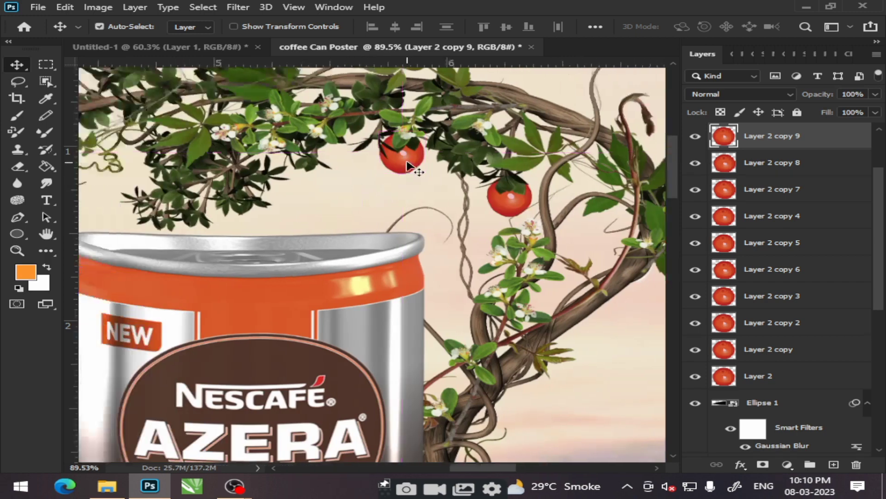
{"action": "mouse_move", "coordinate": [404, 148]}
{"action": "left_mouse_down"}
{"action": "mouse_move", "coordinate": [375, 147]}
{"action": "mouse_move", "coordinate": [519, 147]}
{"action": "left_mouse_up"}
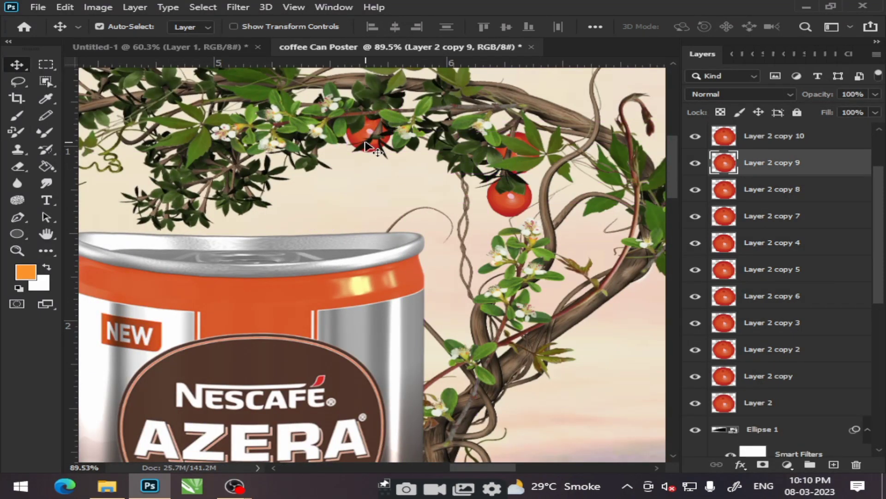
{"action": "mouse_move", "coordinate": [508, 215]}
{"action": "left_mouse_down"}
{"action": "mouse_move", "coordinate": [406, 168]}
{"action": "mouse_move", "coordinate": [258, 185]}
{"action": "mouse_move", "coordinate": [504, 184]}
{"action": "left_mouse_up"}
Step: Duplicate more berries onto the vine arch near the top of the can
{"action": "scroll", "coordinate": [259, 185], "scroll_direction": "left", "scroll_amount": 3}
{"action": "left_click_drag", "start_coordinate": [579, 166], "coordinate": [577, 167]}
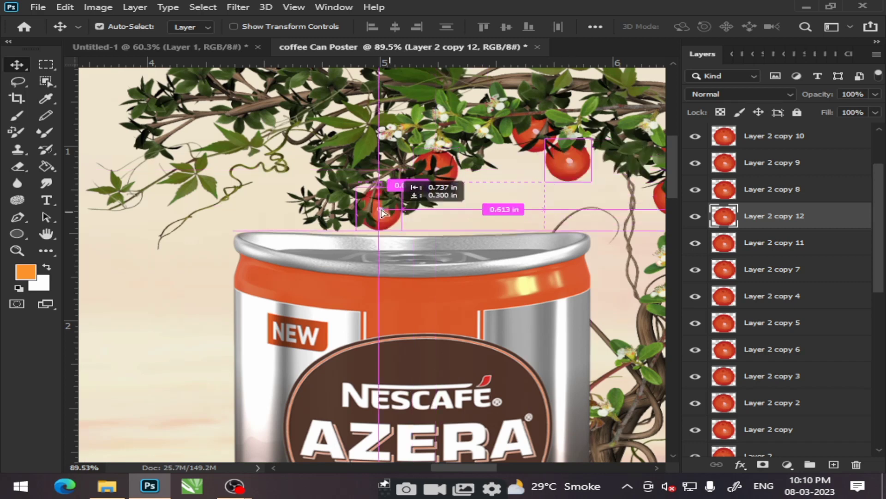
{"action": "left_click_drag", "start_coordinate": [436, 187], "coordinate": [376, 210], "text": "alt"}
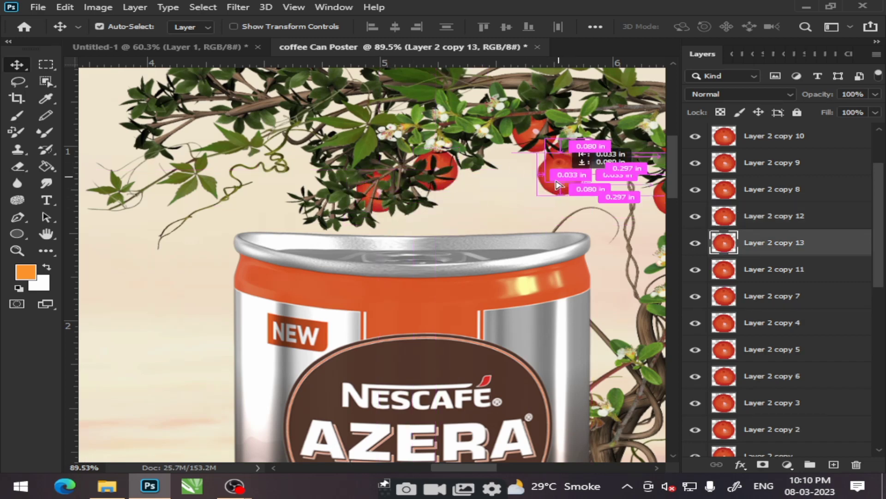
{"action": "left_click_drag", "start_coordinate": [552, 174], "coordinate": [266, 144]}
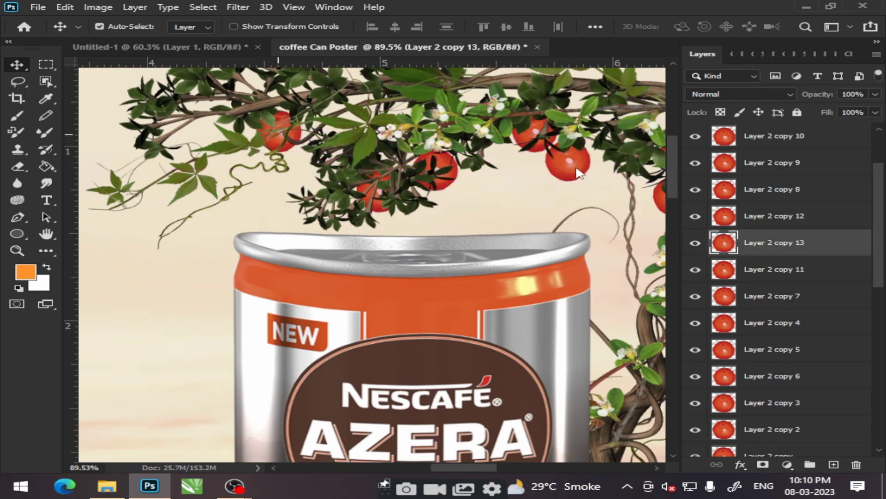
{"action": "left_click_drag", "start_coordinate": [579, 173], "coordinate": [369, 111], "text": "alt"}
{"action": "left_click", "coordinate": [369, 111], "text": "alt"}
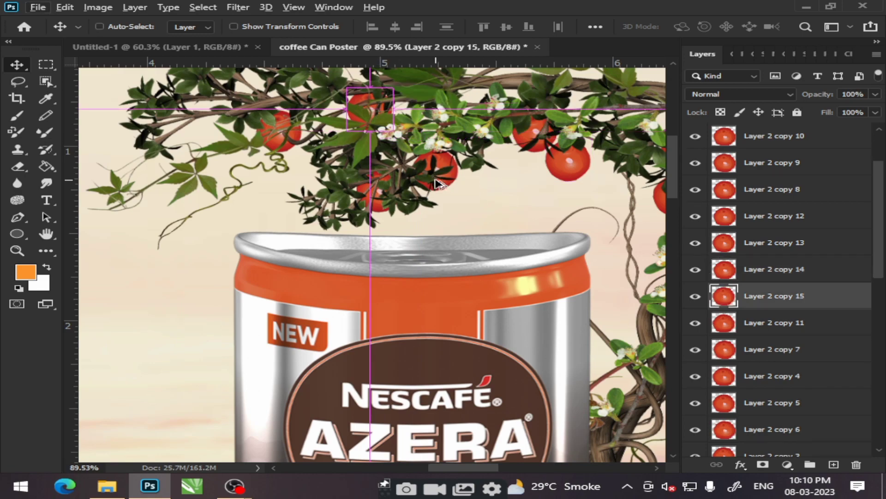
{"action": "scroll", "coordinate": [436, 184], "scroll_direction": "down", "scroll_amount": 5}
{"action": "scroll", "coordinate": [416, 176], "scroll_direction": "up", "scroll_amount": 3}
{"action": "scroll", "coordinate": [392, 167], "scroll_direction": "down", "scroll_amount": 3}
Step: Place berry copies up among the leaves and down the right-hand vine beside the can
{"action": "scroll", "coordinate": [358, 157], "scroll_direction": "up", "scroll_amount": 3}
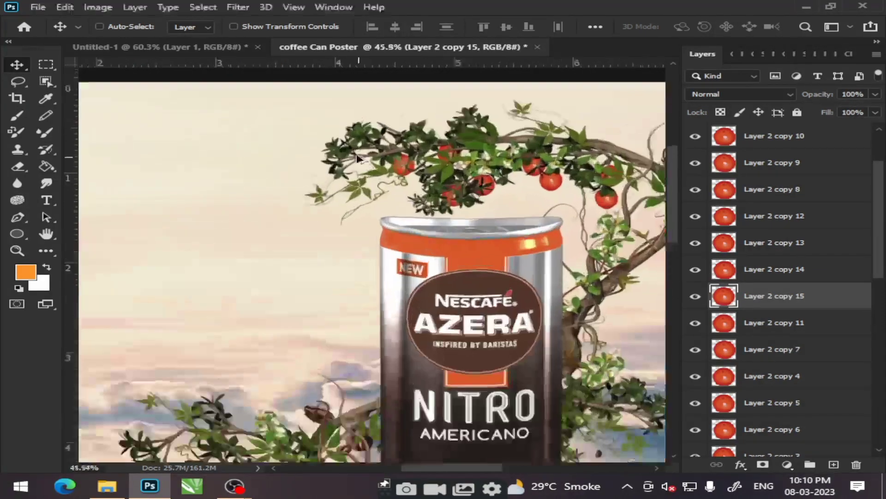
{"action": "scroll", "coordinate": [358, 157], "scroll_direction": "up", "scroll_amount": 3}
{"action": "scroll", "coordinate": [439, 185], "scroll_direction": "up", "scroll_amount": 1}
{"action": "mouse_move", "coordinate": [439, 184]}
{"action": "left_mouse_down"}
{"action": "mouse_move", "coordinate": [388, 131]}
{"action": "mouse_move", "coordinate": [284, 203]}
{"action": "mouse_move", "coordinate": [247, 180]}
{"action": "mouse_move", "coordinate": [266, 157]}
{"action": "left_mouse_up"}
{"action": "scroll", "coordinate": [399, 213], "scroll_direction": "down", "scroll_amount": 5}
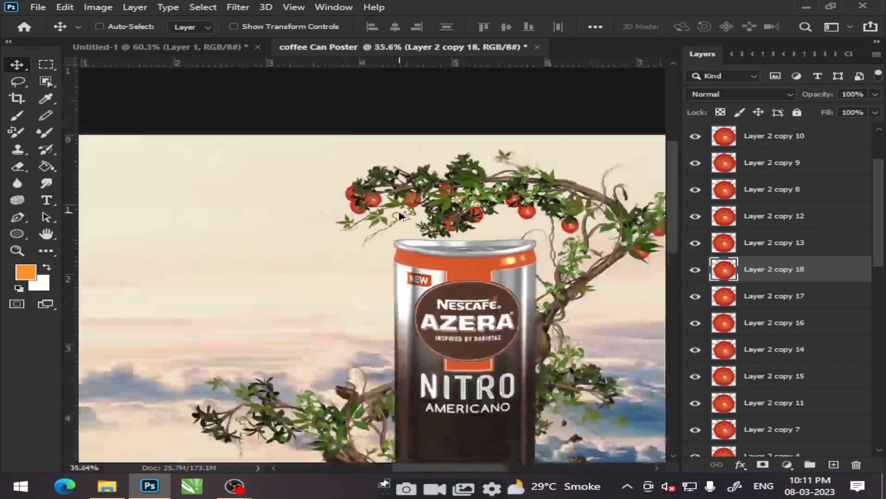
{"action": "scroll", "coordinate": [461, 267], "scroll_direction": "down", "scroll_amount": 1}
{"action": "scroll", "coordinate": [552, 330], "scroll_direction": "down", "scroll_amount": 1}
{"action": "scroll", "coordinate": [444, 156], "scroll_direction": "up", "scroll_amount": 2}
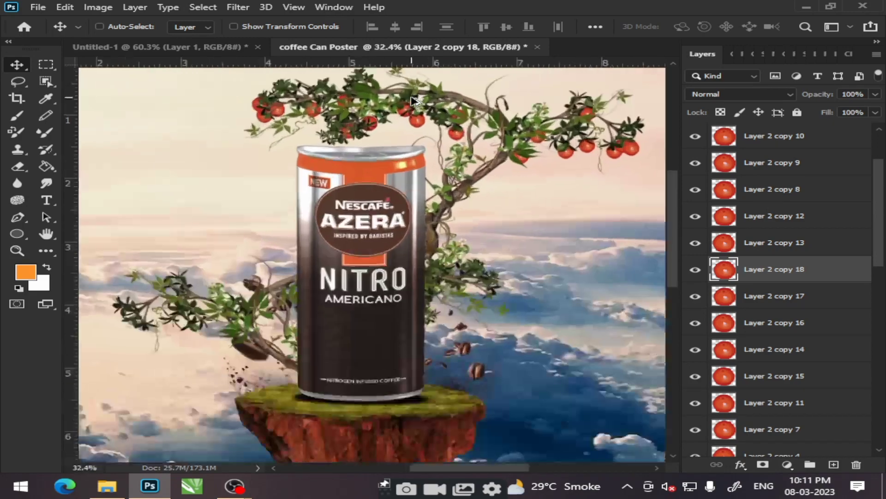
{"action": "scroll", "coordinate": [481, 235], "scroll_direction": "up", "scroll_amount": 2}
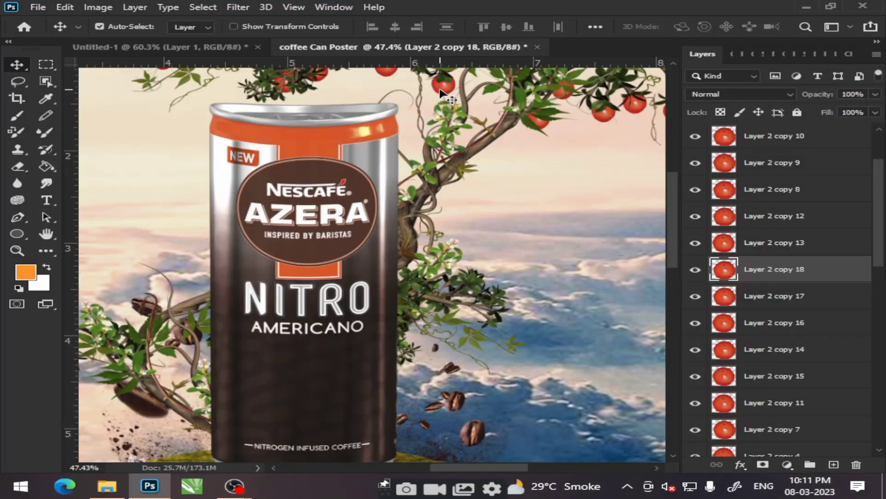
{"action": "mouse_move", "coordinate": [441, 92]}
{"action": "left_mouse_down"}
{"action": "mouse_move", "coordinate": [473, 314]}
{"action": "mouse_move", "coordinate": [517, 317]}
{"action": "mouse_move", "coordinate": [500, 327]}
{"action": "left_mouse_up"}
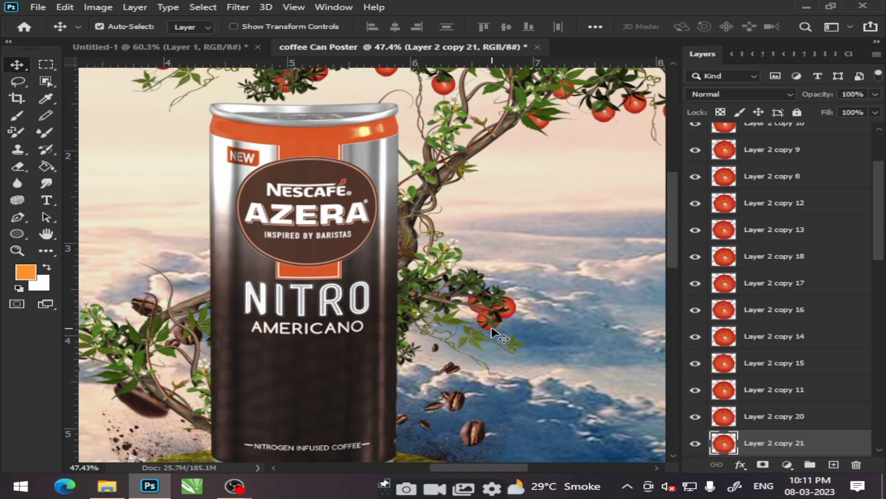
{"action": "left_click_drag", "start_coordinate": [510, 316], "coordinate": [431, 319]}
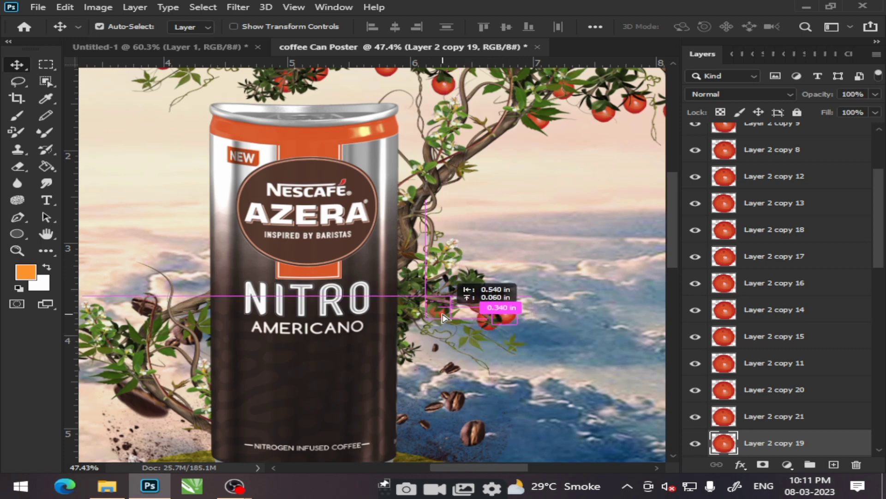
Step: Duplicate berries higher on the right branch and onto the left-hand branch below
{"action": "left_click_drag", "start_coordinate": [514, 321], "coordinate": [518, 294]}
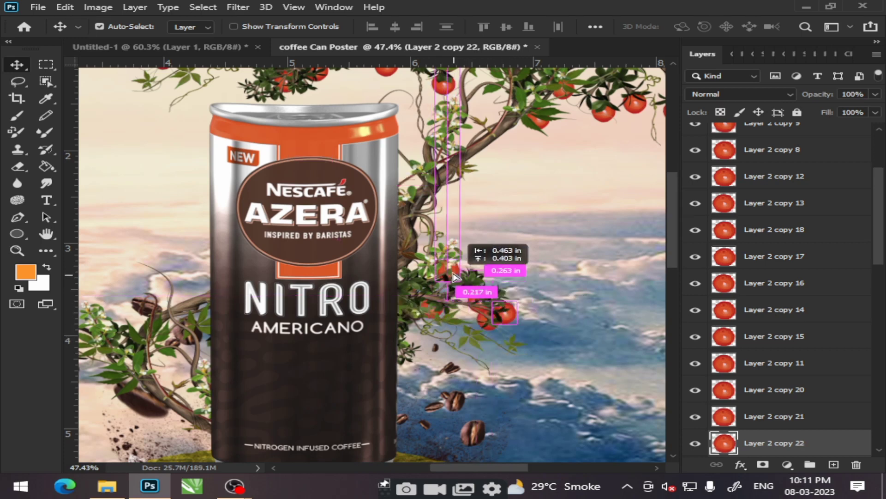
{"action": "scroll", "coordinate": [414, 322], "scroll_direction": "right", "scroll_amount": 1}
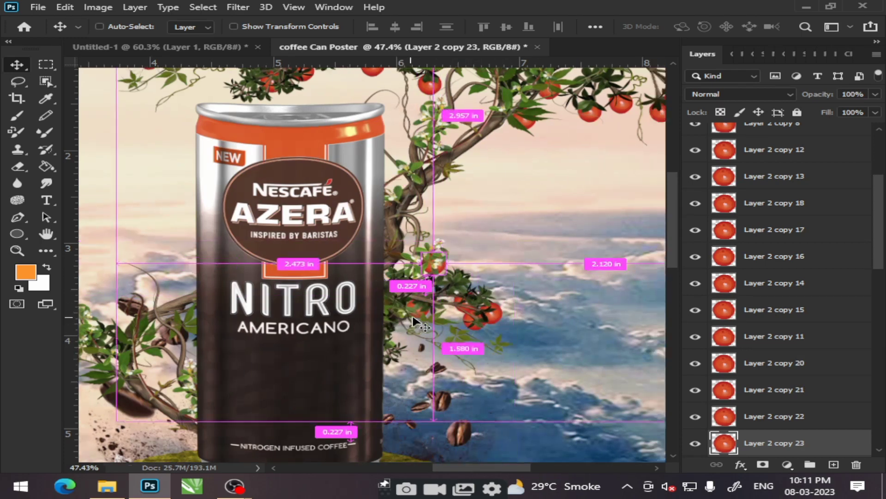
{"action": "scroll", "coordinate": [249, 342], "scroll_direction": "left", "scroll_amount": 1}
{"action": "scroll", "coordinate": [249, 342], "scroll_direction": "left", "scroll_amount": 5}
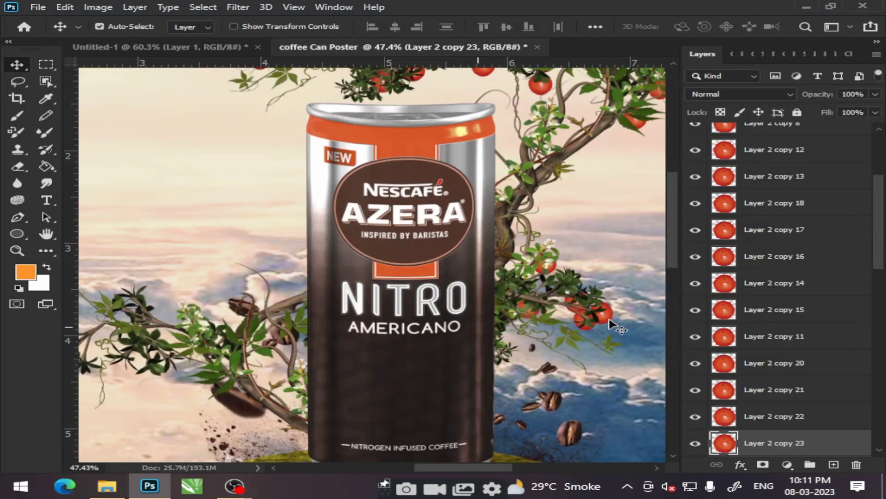
{"action": "mouse_move", "coordinate": [606, 327]}
{"action": "left_mouse_down"}
{"action": "mouse_move", "coordinate": [262, 354]}
{"action": "mouse_move", "coordinate": [171, 371]}
{"action": "mouse_move", "coordinate": [162, 391]}
{"action": "left_mouse_up"}
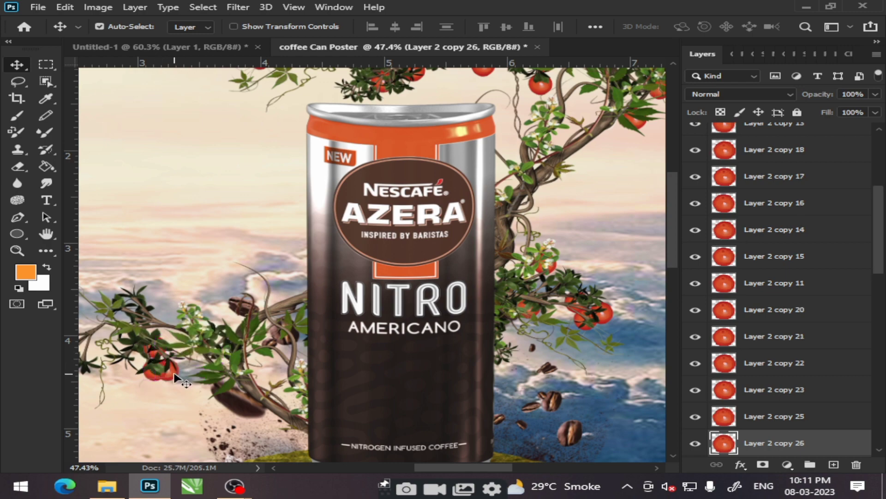
{"action": "left_click_drag", "start_coordinate": [162, 391], "coordinate": [127, 301]}
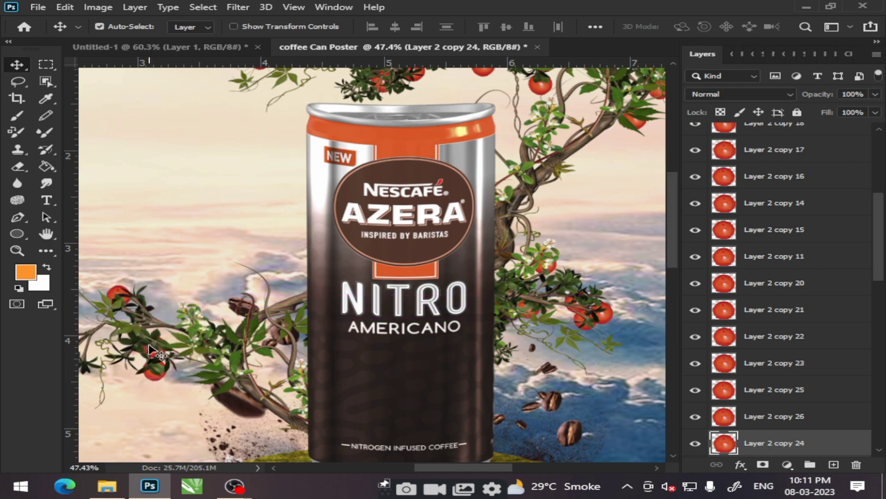
{"action": "mouse_move", "coordinate": [152, 379]}
{"action": "left_mouse_down"}
{"action": "mouse_move", "coordinate": [167, 372]}
{"action": "mouse_move", "coordinate": [139, 373]}
{"action": "left_mouse_up"}
Step: Undo an accidental branch copy, then cluster berries at the left branch tip and beside the blossoms
{"action": "scroll", "coordinate": [152, 367], "scroll_direction": "up", "scroll_amount": 2}
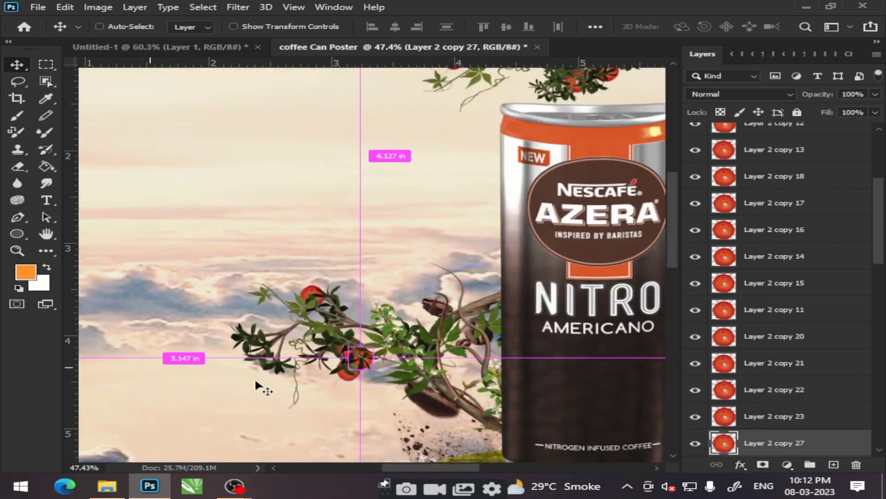
{"action": "scroll", "coordinate": [323, 342], "scroll_direction": "up", "scroll_amount": 3}
{"action": "left_click_drag", "start_coordinate": [377, 349], "coordinate": [380, 350]}
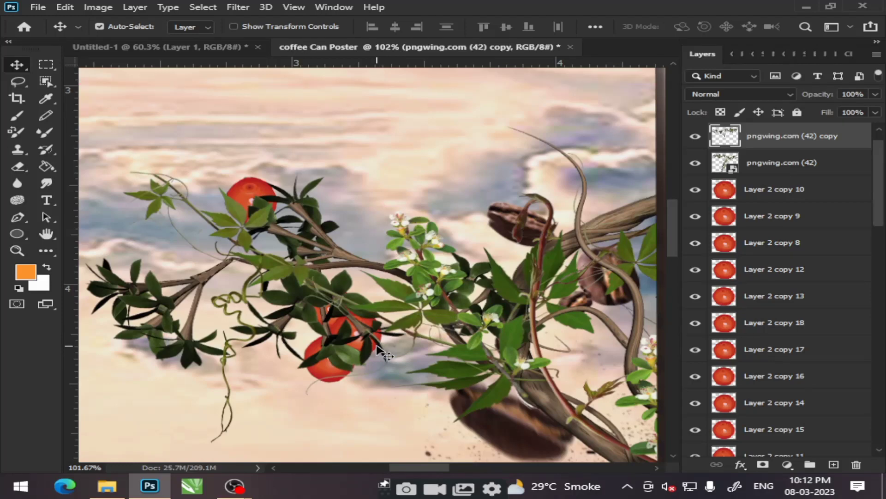
{"action": "key", "text": "ctrl+z"}
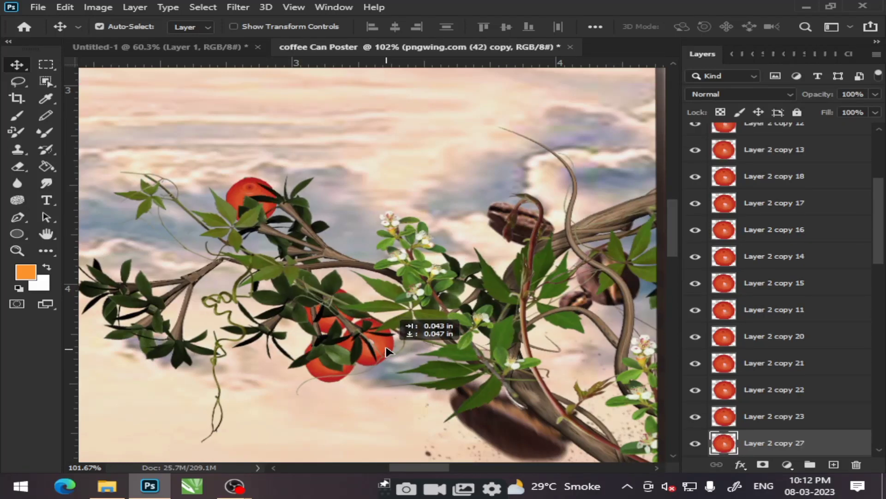
{"action": "mouse_move", "coordinate": [383, 351]}
{"action": "left_mouse_down"}
{"action": "mouse_move", "coordinate": [389, 349]}
{"action": "mouse_move", "coordinate": [194, 380]}
{"action": "mouse_move", "coordinate": [173, 373]}
{"action": "left_mouse_up"}
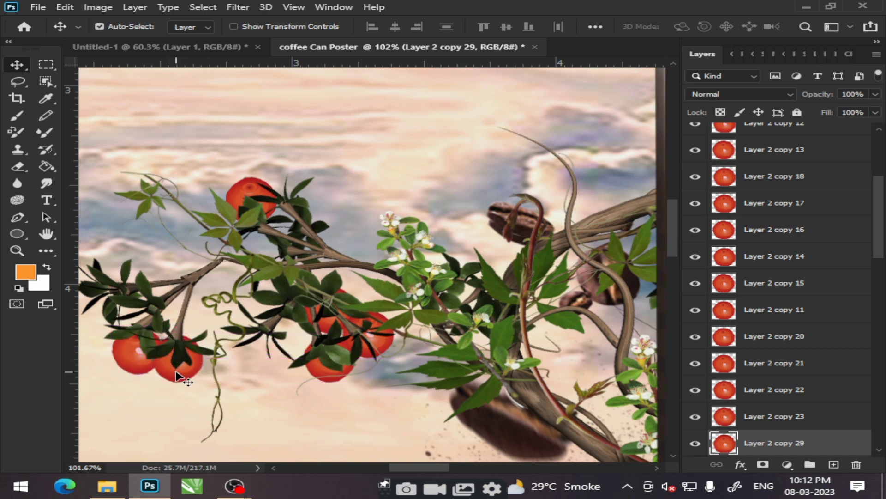
{"action": "left_click_drag", "start_coordinate": [177, 373], "coordinate": [100, 329]}
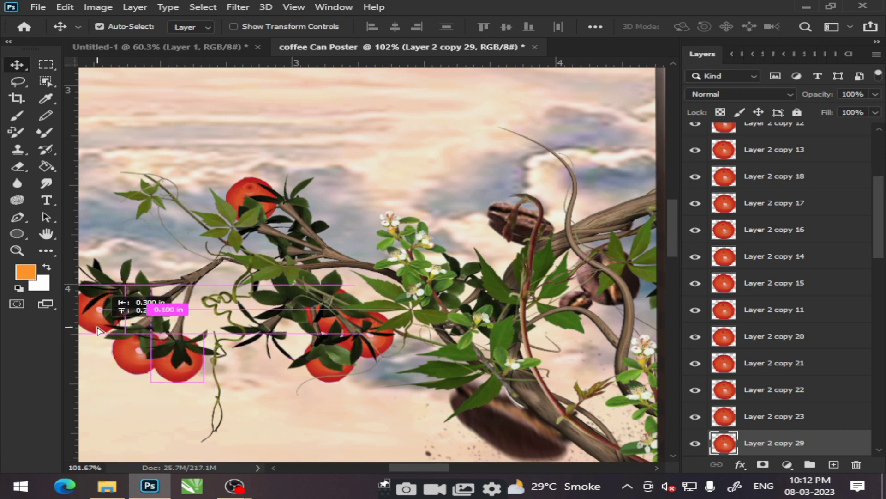
{"action": "left_click_drag", "start_coordinate": [215, 351], "coordinate": [215, 351]}
{"action": "mouse_move", "coordinate": [169, 374]}
{"action": "left_mouse_down"}
{"action": "mouse_move", "coordinate": [460, 275]}
{"action": "mouse_move", "coordinate": [468, 261]}
{"action": "left_mouse_up"}
Step: Add one more berry copy, then move the mountain-11800 layer to the poster's top-left corner
{"action": "left_click_drag", "start_coordinate": [475, 217], "coordinate": [466, 267]}
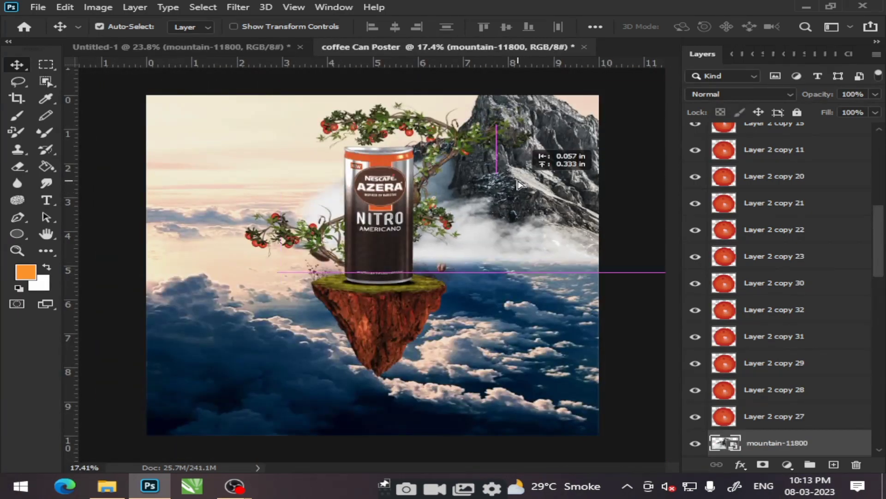
{"action": "mouse_move", "coordinate": [496, 178]}
{"action": "left_mouse_down"}
{"action": "mouse_move", "coordinate": [406, 190]}
{"action": "mouse_move", "coordinate": [291, 170]}
{"action": "mouse_move", "coordinate": [235, 186]}
{"action": "mouse_move", "coordinate": [221, 173]}
{"action": "mouse_move", "coordinate": [244, 182]}
{"action": "mouse_move", "coordinate": [247, 175]}
{"action": "left_mouse_up"}
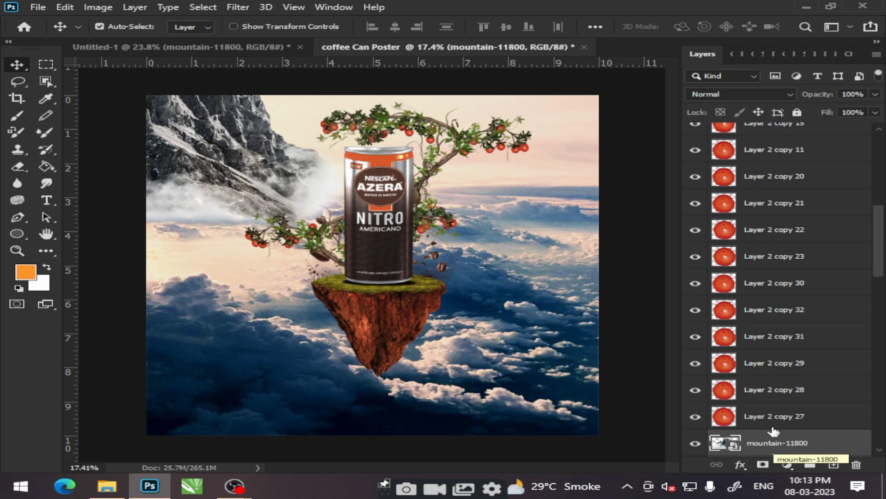
Step: Move the mountain-11800 layer below pngwing.com (51), just above Hue/Saturation 1
{"action": "scroll", "coordinate": [769, 383], "scroll_direction": "down", "scroll_amount": 5}
{"action": "left_click_drag", "start_coordinate": [789, 184], "coordinate": [779, 393]}
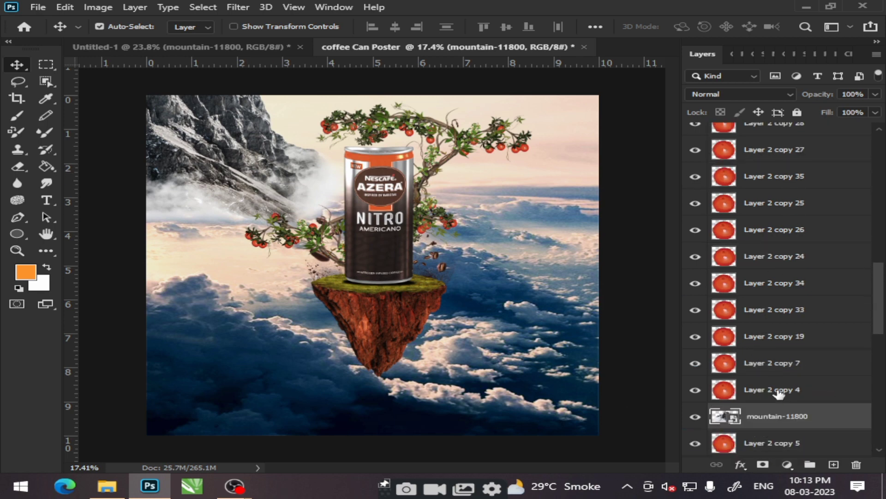
{"action": "scroll", "coordinate": [779, 393], "scroll_direction": "down", "scroll_amount": 5}
{"action": "left_click_drag", "start_coordinate": [785, 234], "coordinate": [778, 407]}
{"action": "scroll", "coordinate": [775, 408], "scroll_direction": "down", "scroll_amount": 3}
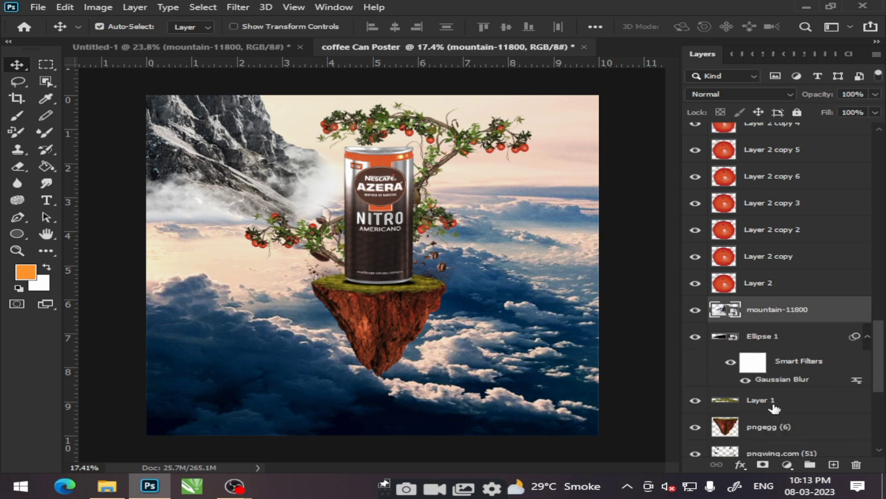
{"action": "left_click_drag", "start_coordinate": [785, 316], "coordinate": [785, 402]}
{"action": "scroll", "coordinate": [792, 274], "scroll_direction": "down", "scroll_amount": 3}
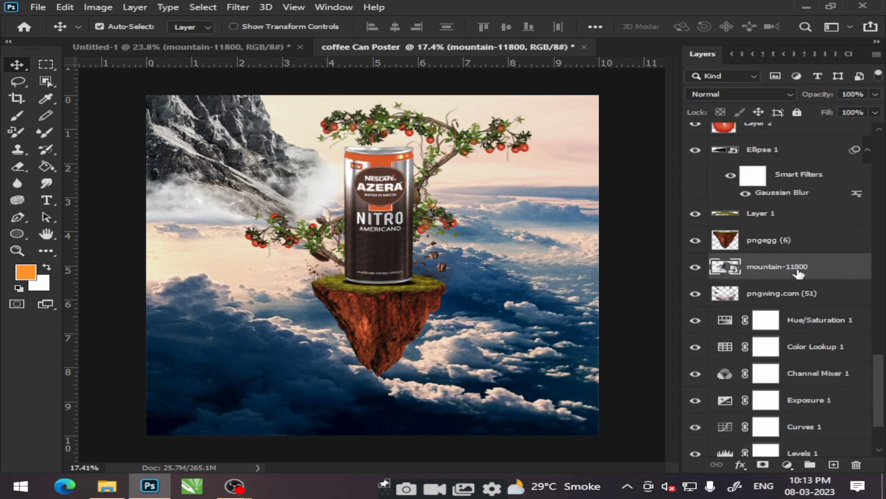
{"action": "left_click_drag", "start_coordinate": [792, 267], "coordinate": [790, 436]}
{"action": "scroll", "coordinate": [790, 437], "scroll_direction": "down", "scroll_amount": 3}
{"action": "mouse_move", "coordinate": [791, 358]}
{"action": "left_mouse_down"}
{"action": "mouse_move", "coordinate": [789, 414]}
{"action": "mouse_move", "coordinate": [780, 203]}
{"action": "left_mouse_up"}
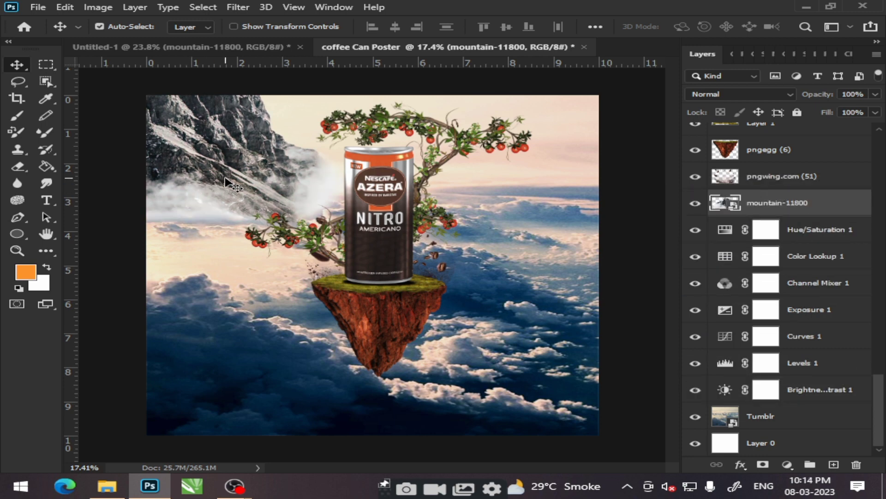
Step: Scale the mountain down to about 39% and lower it, undoing an accidental layer reorder
{"action": "key", "text": "ctrl+t"}
{"action": "left_click_drag", "start_coordinate": [369, 231], "coordinate": [311, 194]}
{"action": "left_click_drag", "start_coordinate": [263, 155], "coordinate": [263, 172]}
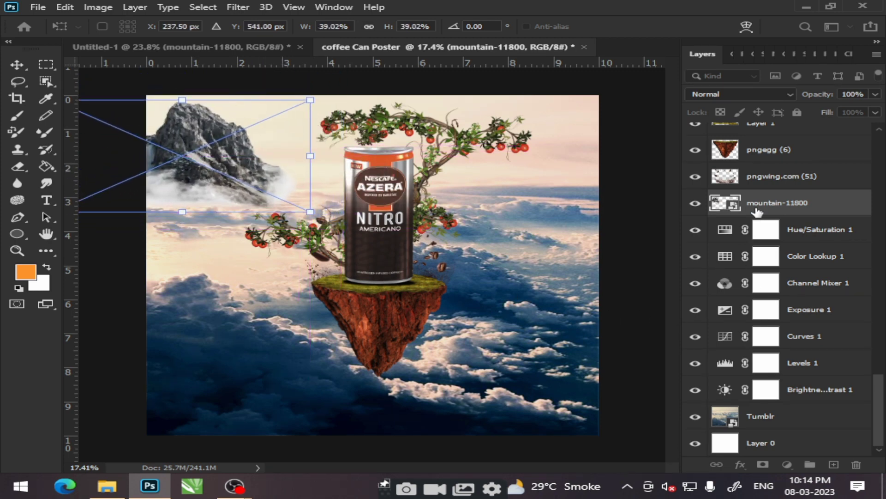
{"action": "left_click_drag", "start_coordinate": [757, 211], "coordinate": [761, 401]}
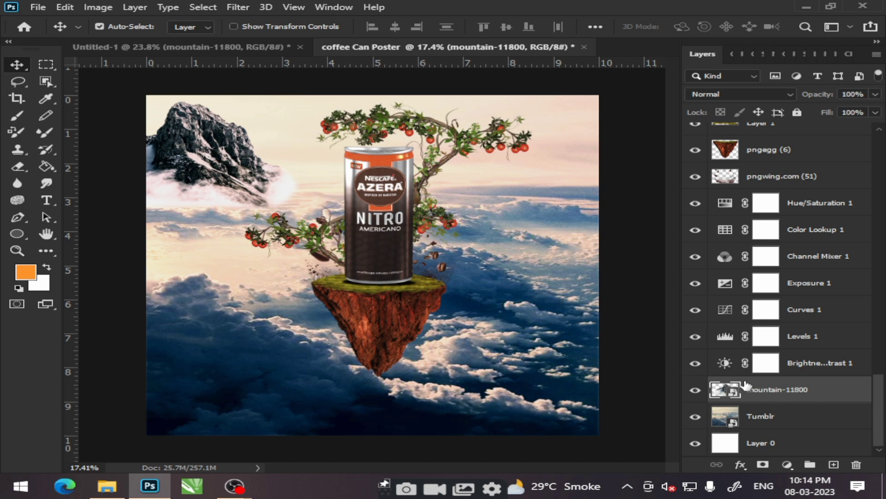
{"action": "key", "text": "ctrl+z"}
Step: Reposition the left mountain, then shrink it, shift it right and lower it among the clouds
{"action": "left_click_drag", "start_coordinate": [244, 177], "coordinate": [596, 177]}
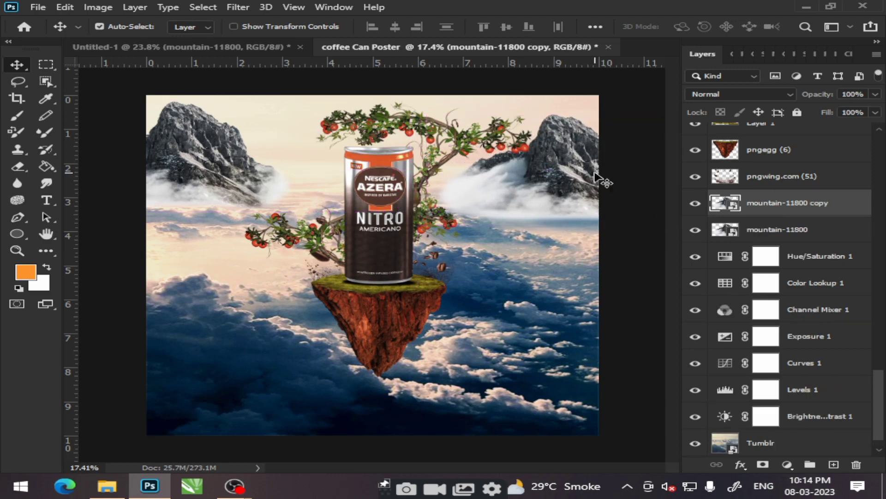
{"action": "left_click_drag", "start_coordinate": [192, 156], "coordinate": [290, 174]}
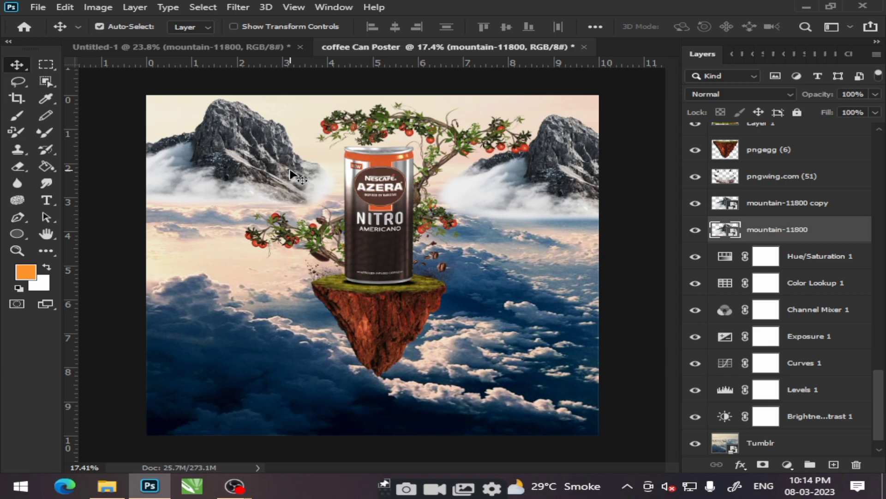
{"action": "key", "text": "ctrl+t"}
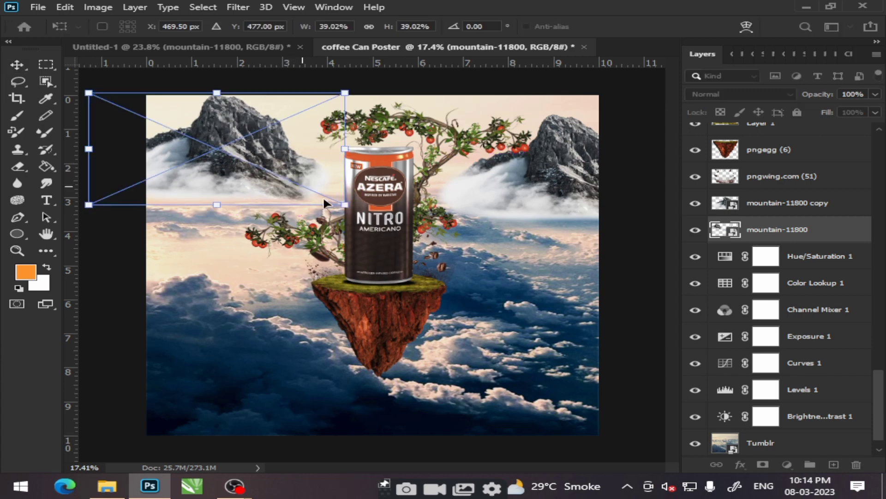
{"action": "left_click_drag", "start_coordinate": [345, 204], "coordinate": [284, 177]}
{"action": "mouse_move", "coordinate": [242, 152]}
{"action": "left_mouse_down"}
{"action": "mouse_move", "coordinate": [264, 184]}
{"action": "mouse_move", "coordinate": [282, 183]}
{"action": "left_mouse_up"}
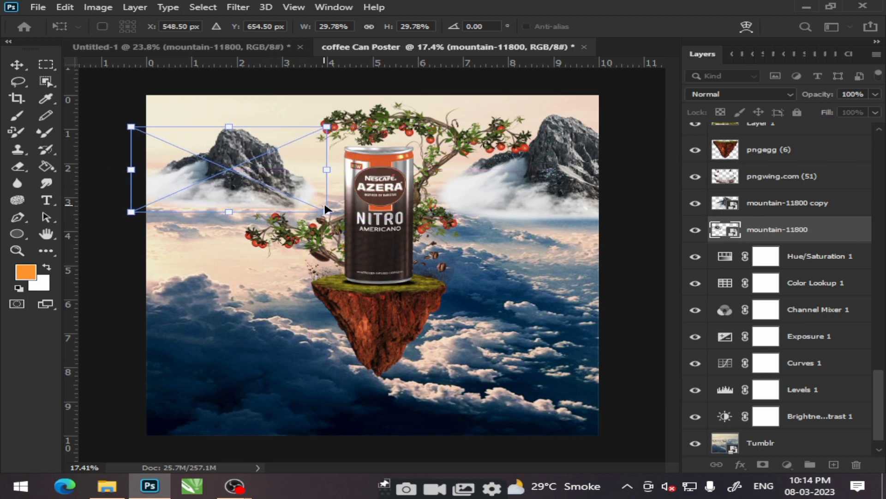
{"action": "left_click_drag", "start_coordinate": [327, 212], "coordinate": [306, 203]}
{"action": "left_click_drag", "start_coordinate": [131, 153], "coordinate": [131, 171]}
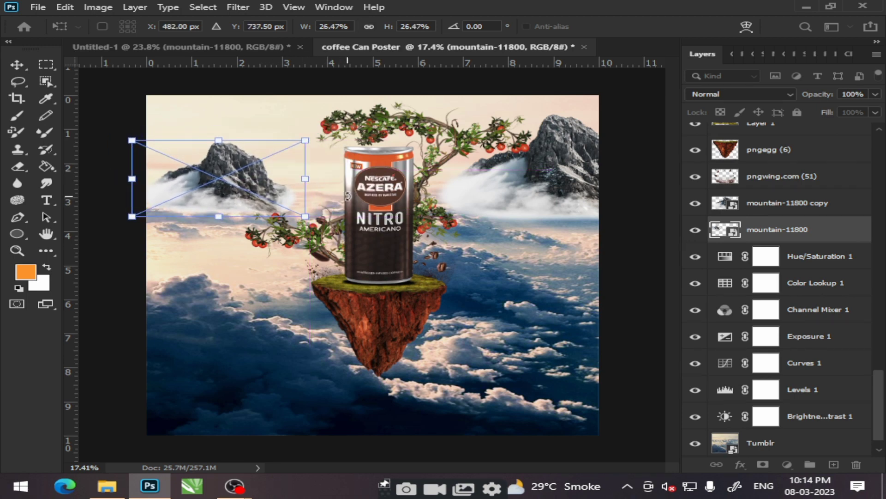
{"action": "key", "text": "Return"}
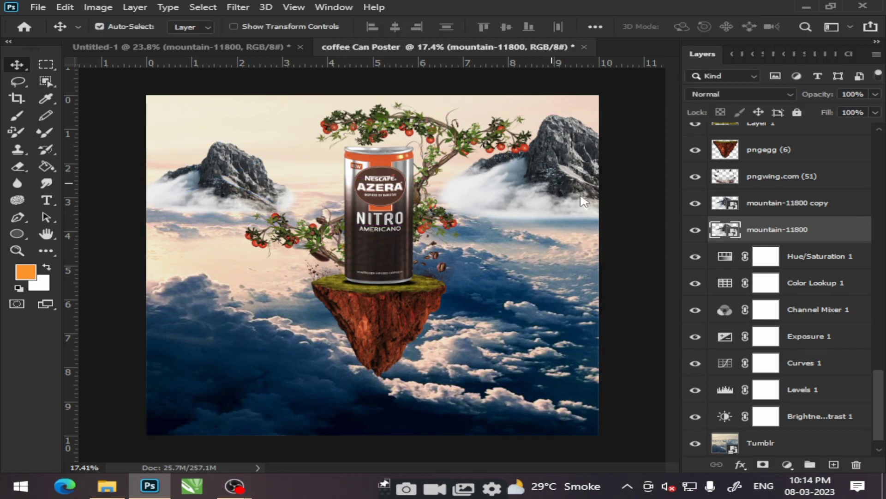
Step: Scale the mountain-11800 copy to about 28% and set it lower on the right beside the vine
{"action": "left_click", "coordinate": [768, 207]}
{"action": "key", "text": "ctrl+t"}
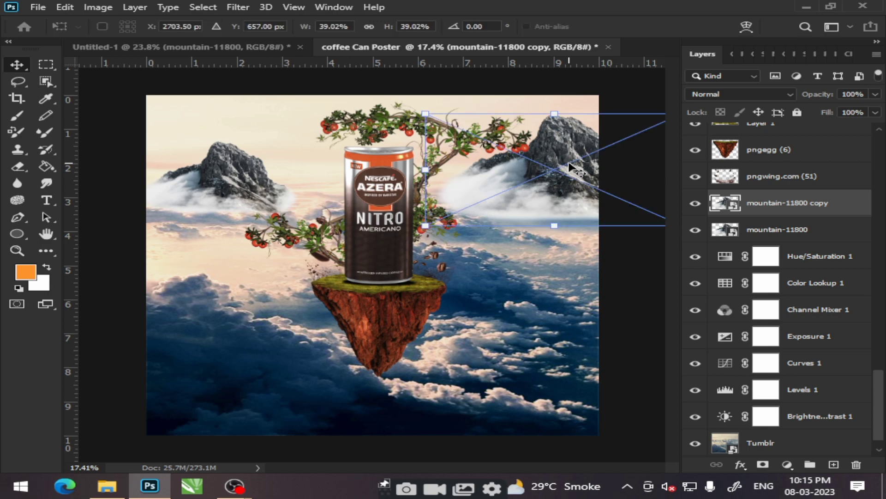
{"action": "left_click_drag", "start_coordinate": [573, 168], "coordinate": [476, 171]}
{"action": "left_click_drag", "start_coordinate": [556, 228], "coordinate": [506, 207]}
{"action": "left_click_drag", "start_coordinate": [458, 173], "coordinate": [585, 180]}
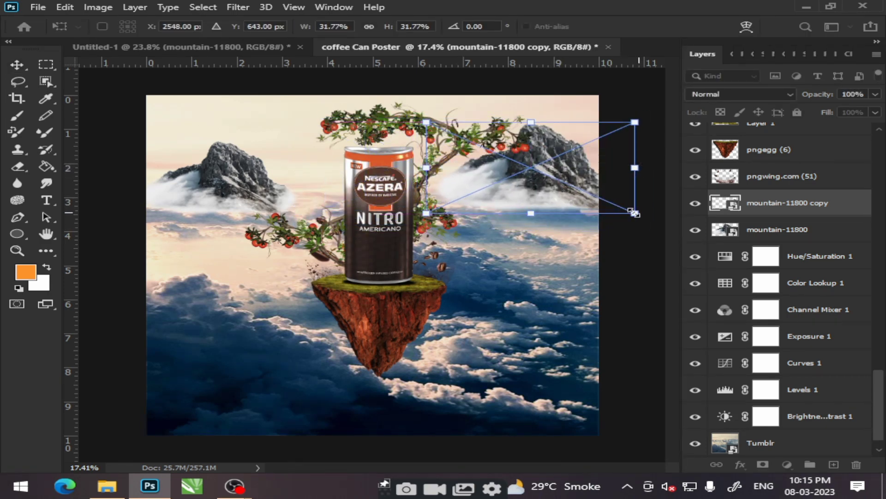
{"action": "left_click_drag", "start_coordinate": [634, 214], "coordinate": [606, 202]}
{"action": "left_click_drag", "start_coordinate": [551, 175], "coordinate": [564, 193]}
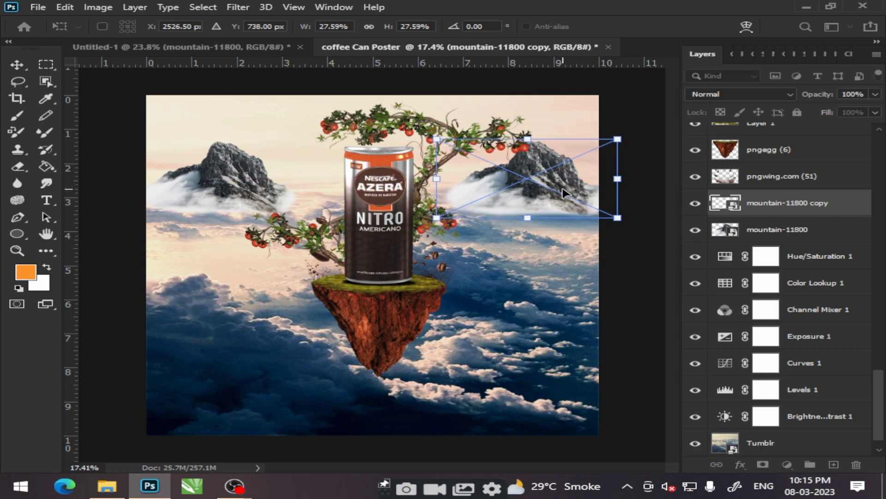
{"action": "key", "text": "Return"}
{"action": "left_click", "coordinate": [230, 187]}
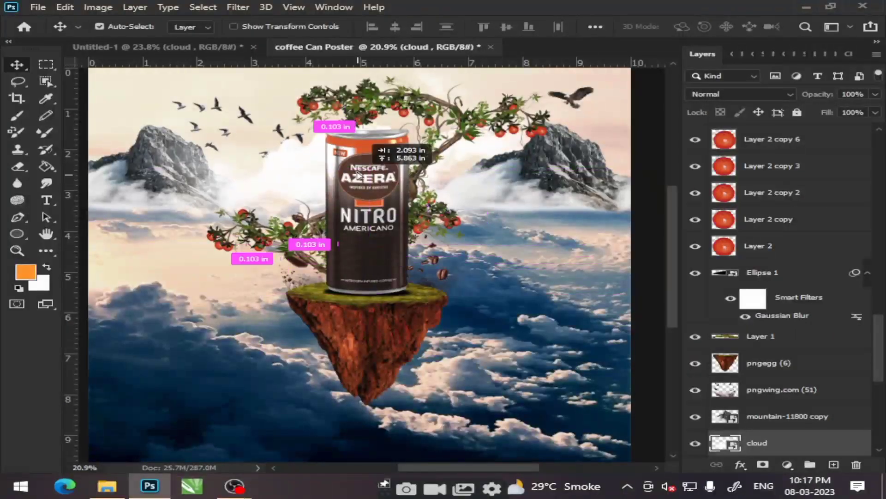
Step: Delete the stray cloud layer
{"action": "mouse_move", "coordinate": [358, 175]}
{"action": "left_mouse_down"}
{"action": "mouse_move", "coordinate": [555, 317]}
{"action": "mouse_move", "coordinate": [257, 406]}
{"action": "mouse_move", "coordinate": [263, 421]}
{"action": "mouse_move", "coordinate": [243, 436]}
{"action": "mouse_move", "coordinate": [174, 411]}
{"action": "mouse_move", "coordinate": [350, 433]}
{"action": "mouse_move", "coordinate": [346, 447]}
{"action": "mouse_move", "coordinate": [362, 418]}
{"action": "left_mouse_up"}
{"action": "key", "text": "ctrl+z"}
{"action": "key", "text": "Delete"}
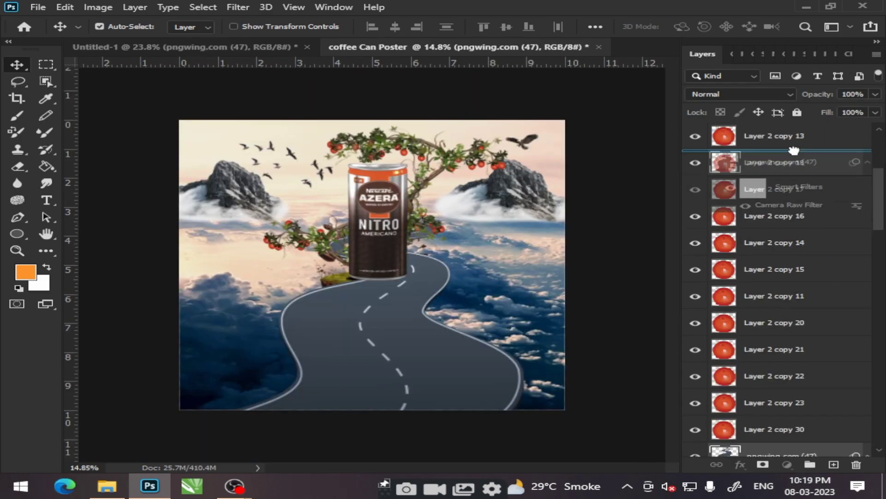
Step: Raise the pngwing.com (47) road layer to the top and place it below the can
{"action": "scroll", "coordinate": [782, 216], "scroll_direction": "up", "scroll_amount": 3}
{"action": "left_click_drag", "start_coordinate": [783, 310], "coordinate": [780, 137]}
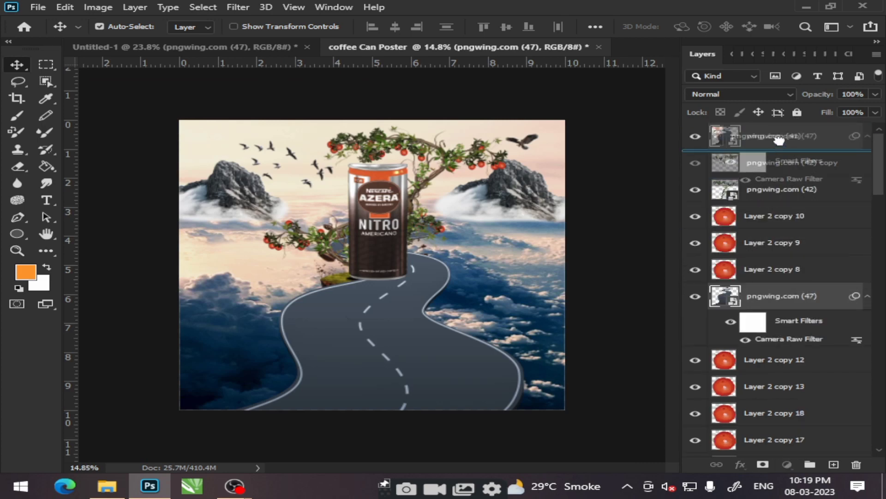
{"action": "mouse_move", "coordinate": [374, 328]}
{"action": "left_mouse_down"}
{"action": "mouse_move", "coordinate": [387, 397]}
{"action": "mouse_move", "coordinate": [393, 383]}
{"action": "left_mouse_up"}
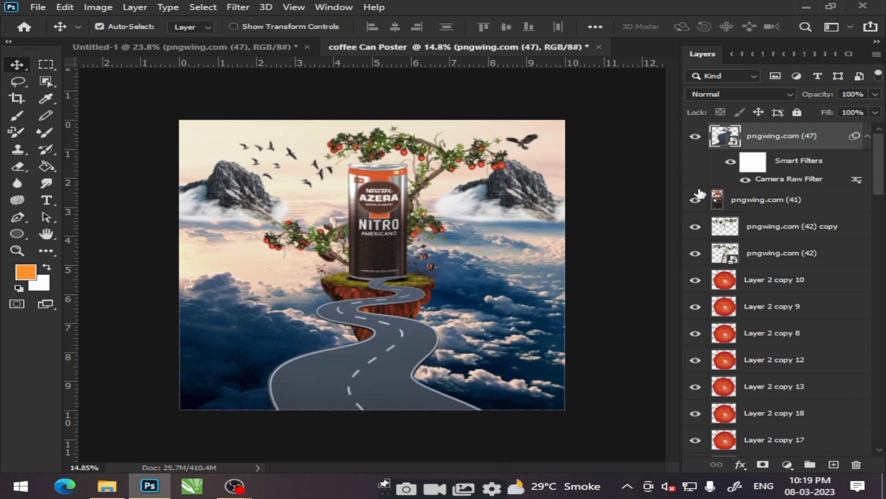
Step: Hide the grey road and bring the pngwing.com (48) stone footpath from Untitled-1 into the poster
{"action": "left_click", "coordinate": [695, 136]}
{"action": "left_click", "coordinate": [261, 48]}
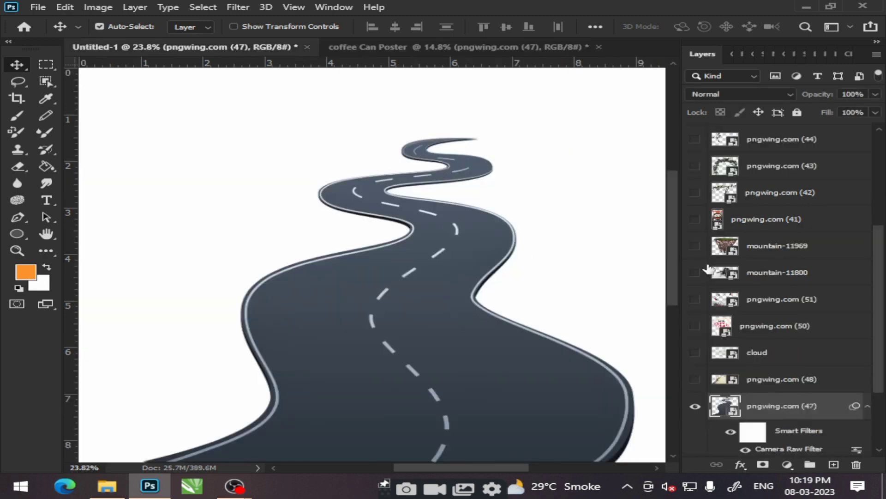
{"action": "left_click", "coordinate": [696, 352]}
{"action": "left_click", "coordinate": [695, 326]}
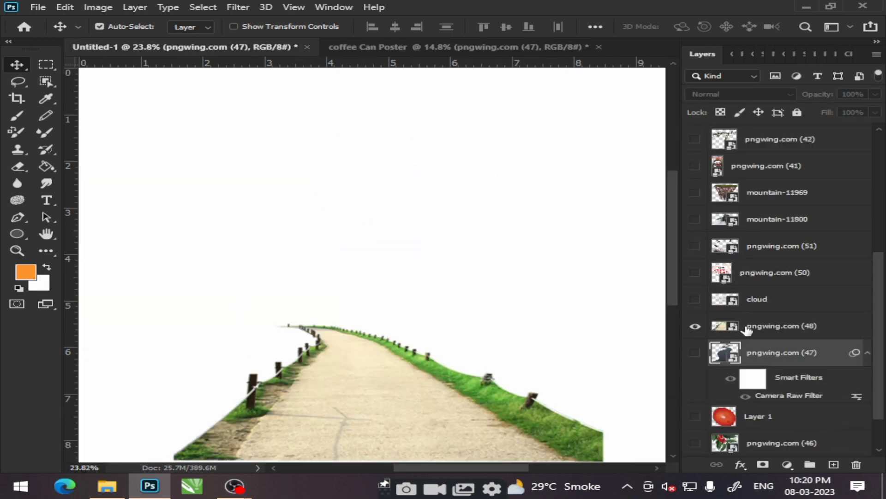
{"action": "left_click", "coordinate": [748, 329]}
{"action": "mouse_move", "coordinate": [366, 389]}
{"action": "left_mouse_down"}
{"action": "mouse_move", "coordinate": [371, 291]}
{"action": "mouse_move", "coordinate": [376, 309]}
{"action": "mouse_move", "coordinate": [432, 328]}
{"action": "left_mouse_up"}
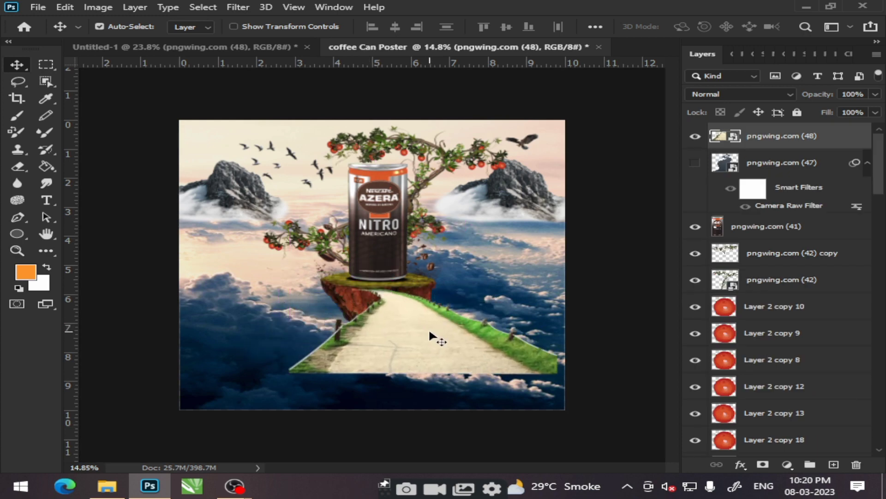
Step: Enlarge the footpath to about 143% and position it under the island
{"action": "key", "text": "ctrl+t"}
{"action": "left_click_drag", "start_coordinate": [558, 374], "coordinate": [605, 409]}
{"action": "left_click_drag", "start_coordinate": [497, 384], "coordinate": [403, 332]}
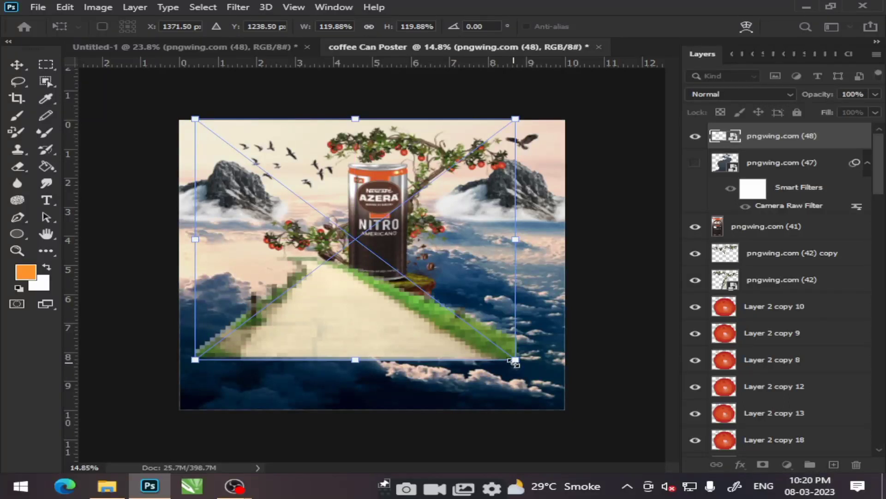
{"action": "left_click_drag", "start_coordinate": [516, 363], "coordinate": [577, 408]}
{"action": "left_click_drag", "start_coordinate": [460, 359], "coordinate": [518, 366]}
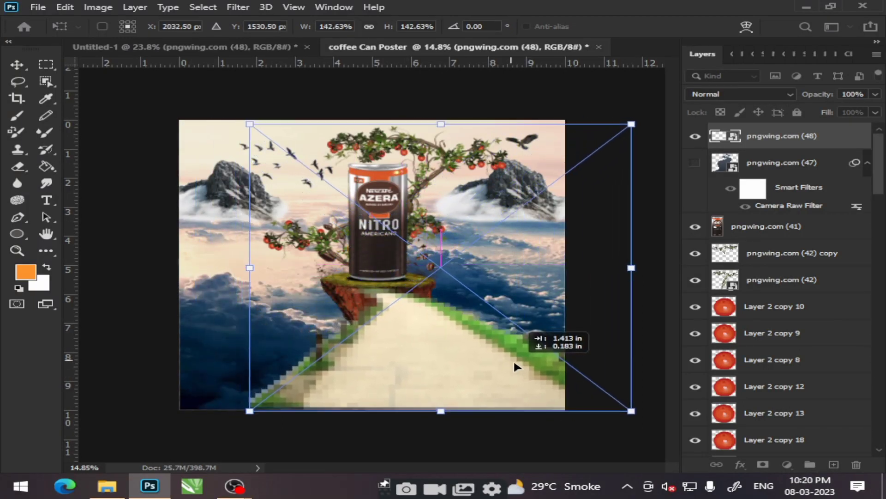
{"action": "key", "text": "Return"}
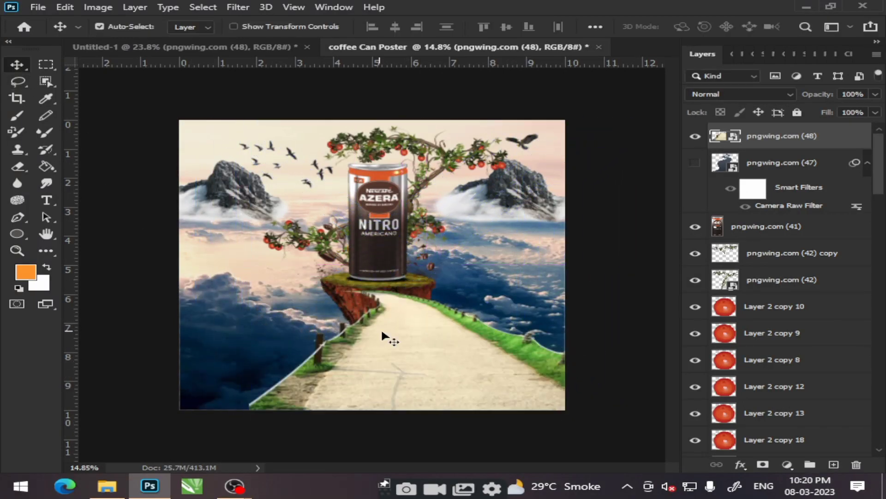
{"action": "left_click_drag", "start_coordinate": [381, 330], "coordinate": [435, 363]}
Step: Warp the footpath into a curving, narrowing trail from the island to the bottom edge
{"action": "left_click_drag", "start_coordinate": [376, 373], "coordinate": [394, 370]}
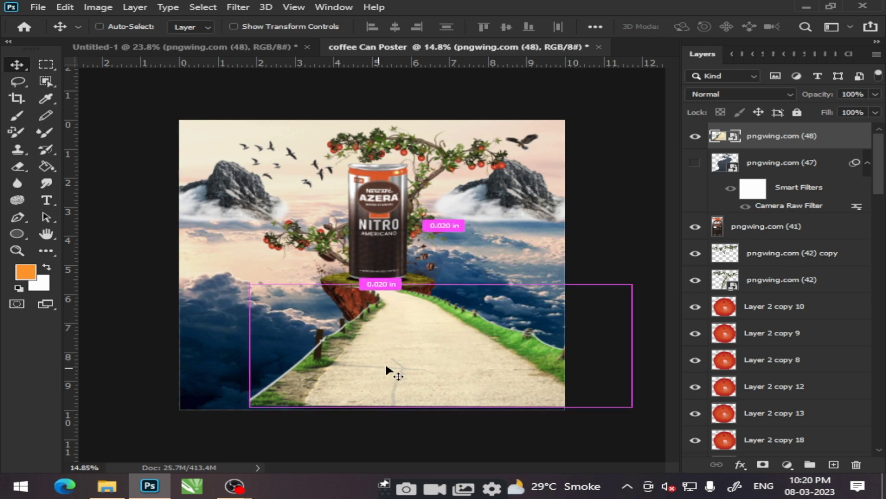
{"action": "key", "text": "ctrl+t"}
{"action": "right_click", "coordinate": [401, 360]}
{"action": "left_click", "coordinate": [439, 276]}
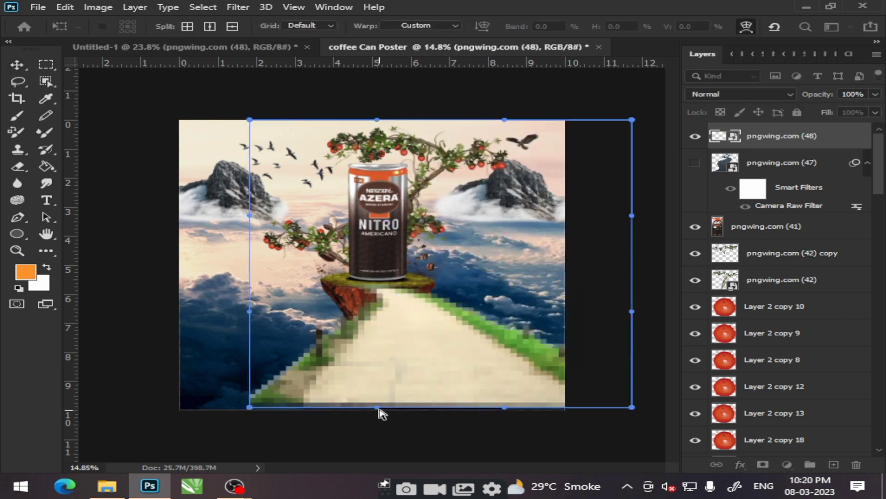
{"action": "left_click_drag", "start_coordinate": [381, 412], "coordinate": [382, 441]}
{"action": "mouse_move", "coordinate": [253, 411]}
{"action": "left_mouse_down"}
{"action": "mouse_move", "coordinate": [283, 437]}
{"action": "mouse_move", "coordinate": [291, 425]}
{"action": "left_mouse_up"}
{"action": "mouse_move", "coordinate": [634, 407]}
{"action": "left_mouse_down"}
{"action": "mouse_move", "coordinate": [462, 430]}
{"action": "mouse_move", "coordinate": [447, 450]}
{"action": "left_mouse_up"}
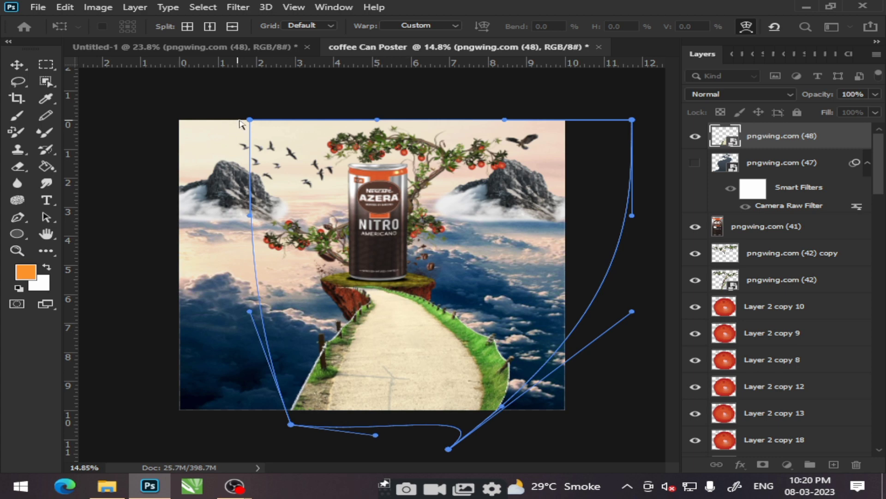
{"action": "left_click_drag", "start_coordinate": [250, 120], "coordinate": [341, 114]}
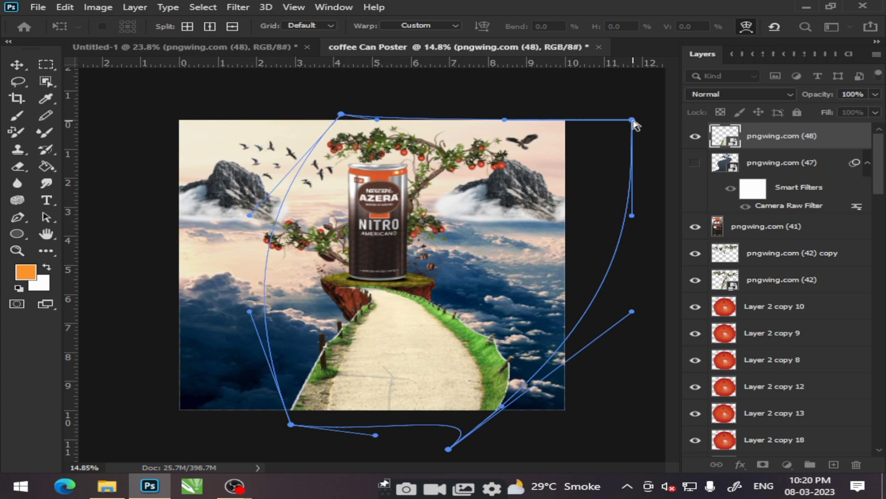
{"action": "left_click_drag", "start_coordinate": [632, 120], "coordinate": [653, 119]}
{"action": "left_click", "coordinate": [17, 65]}
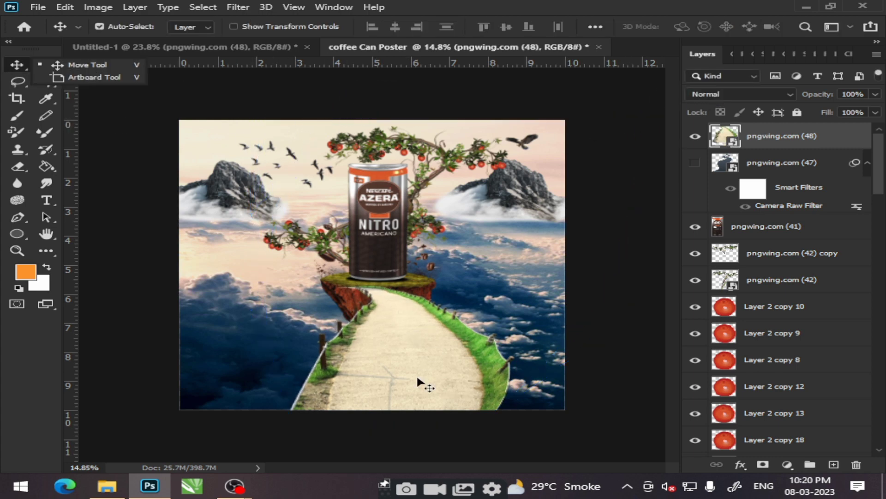
{"action": "left_click_drag", "start_coordinate": [417, 378], "coordinate": [426, 376]}
Step: Delete the pngwing.com (48) footpath layer and restore the (47) road, shifted to start on the island
{"action": "left_click", "coordinate": [629, 226]}
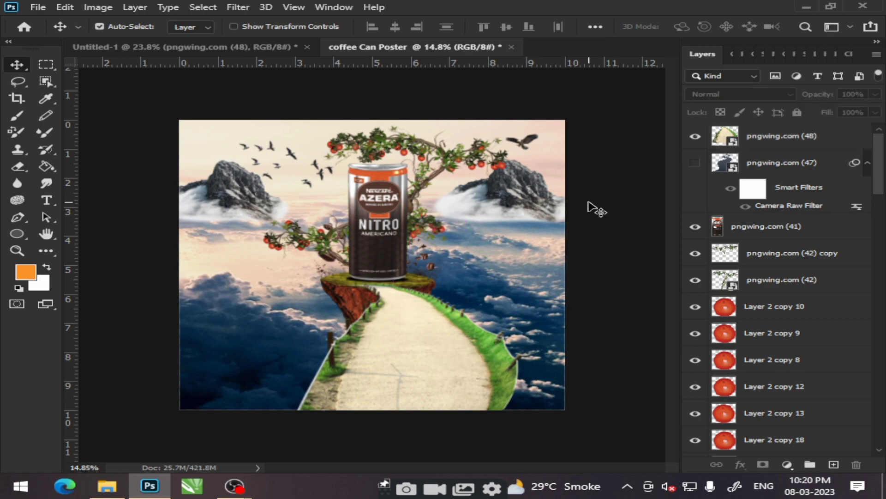
{"action": "scroll", "coordinate": [394, 304], "scroll_direction": "up", "scroll_amount": 4}
{"action": "scroll", "coordinate": [394, 304], "scroll_direction": "down", "scroll_amount": 3}
{"action": "left_click", "coordinate": [414, 370], "text": "ctrl"}
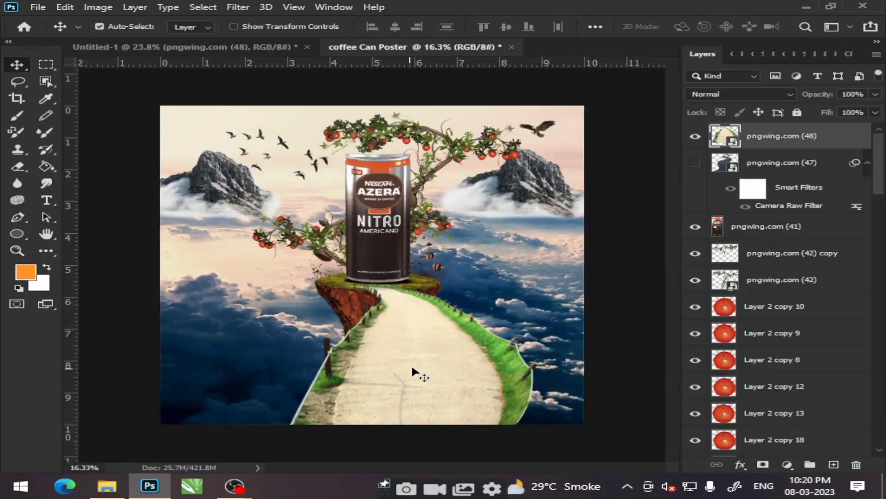
{"action": "left_click", "coordinate": [695, 137]}
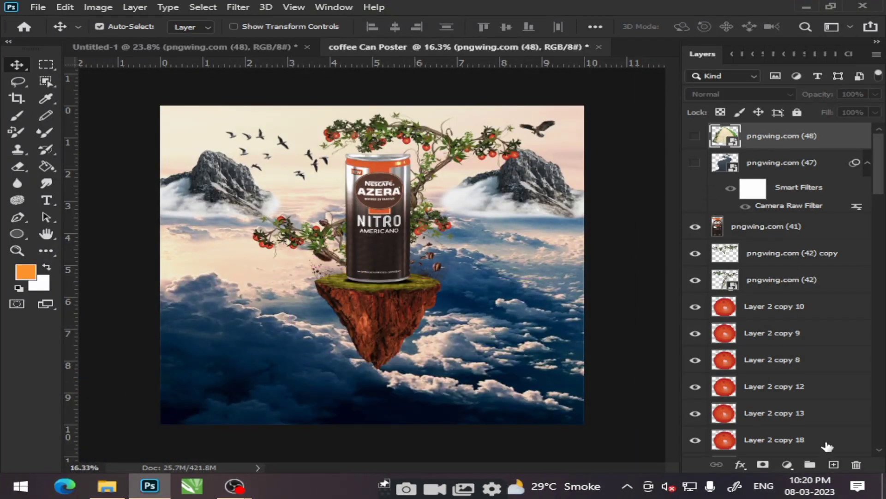
{"action": "left_click", "coordinate": [856, 464]}
{"action": "left_click", "coordinate": [364, 190]}
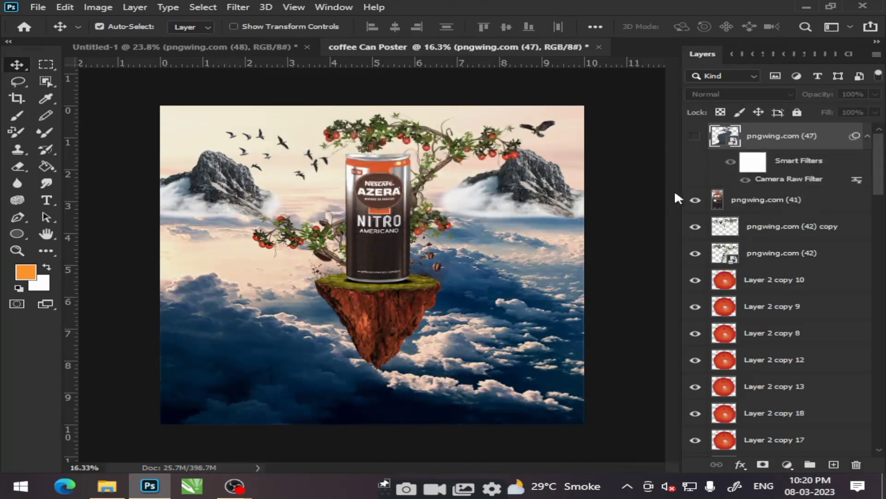
{"action": "left_click", "coordinate": [695, 136]}
{"action": "mouse_move", "coordinate": [358, 356]}
{"action": "left_mouse_down"}
{"action": "mouse_move", "coordinate": [412, 367]}
{"action": "mouse_move", "coordinate": [401, 364]}
{"action": "left_mouse_up"}
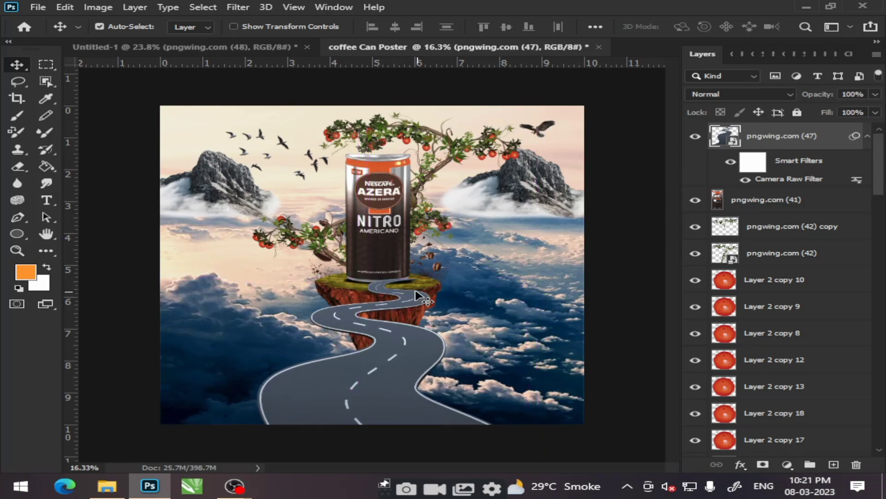
Step: Rasterize the road layer and erase its top end below the can so grass covers it
{"action": "scroll", "coordinate": [387, 327], "scroll_direction": "up", "scroll_amount": 5}
{"action": "scroll", "coordinate": [387, 327], "scroll_direction": "up", "scroll_amount": 3}
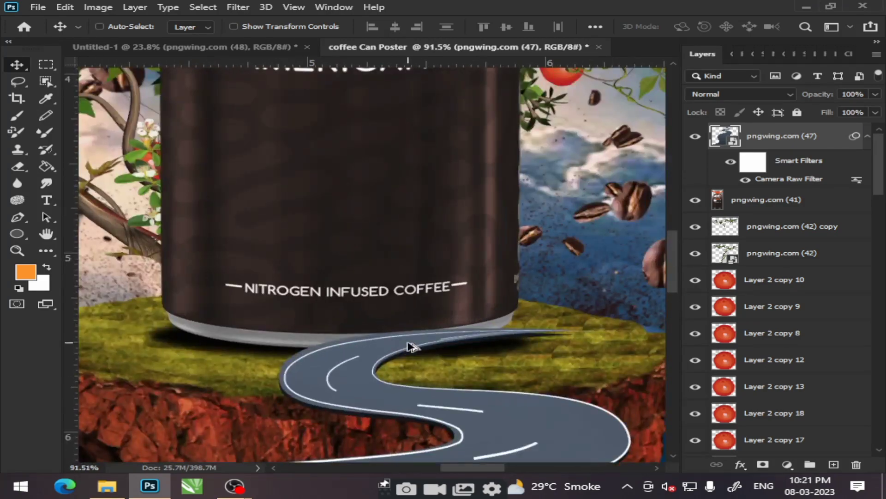
{"action": "key", "text": "e"}
{"action": "left_click", "coordinate": [407, 343]}
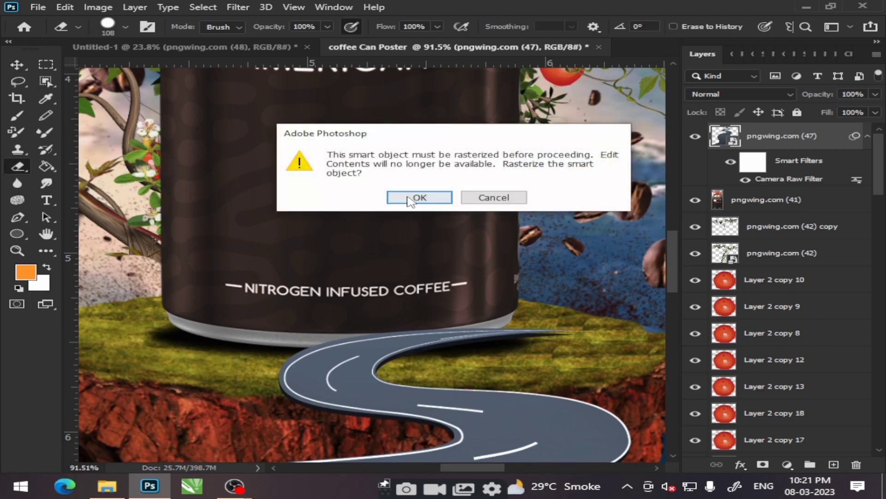
{"action": "left_click", "coordinate": [418, 199]}
{"action": "mouse_move", "coordinate": [523, 336]}
{"action": "left_mouse_down"}
{"action": "mouse_move", "coordinate": [494, 326]}
{"action": "mouse_move", "coordinate": [267, 352]}
{"action": "mouse_move", "coordinate": [402, 351]}
{"action": "mouse_move", "coordinate": [271, 359]}
{"action": "mouse_move", "coordinate": [366, 366]}
{"action": "mouse_move", "coordinate": [474, 348]}
{"action": "mouse_move", "coordinate": [405, 356]}
{"action": "left_mouse_up"}
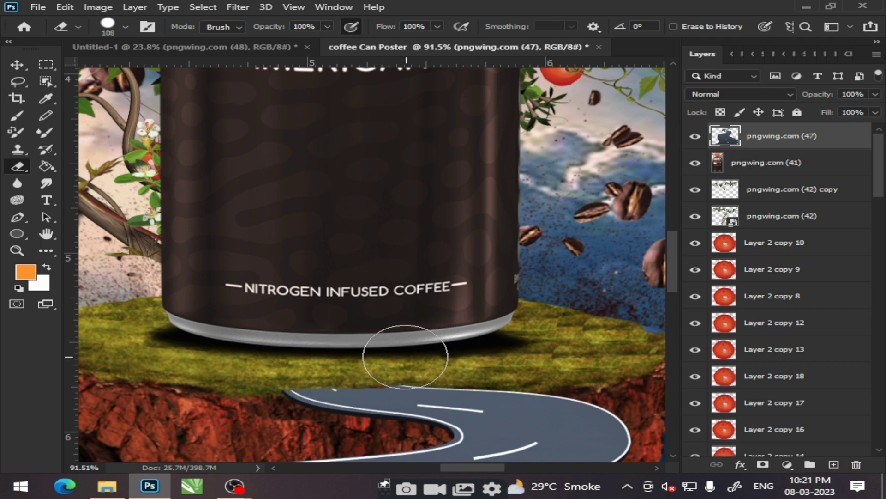
{"action": "key", "text": "ctrl+z"}
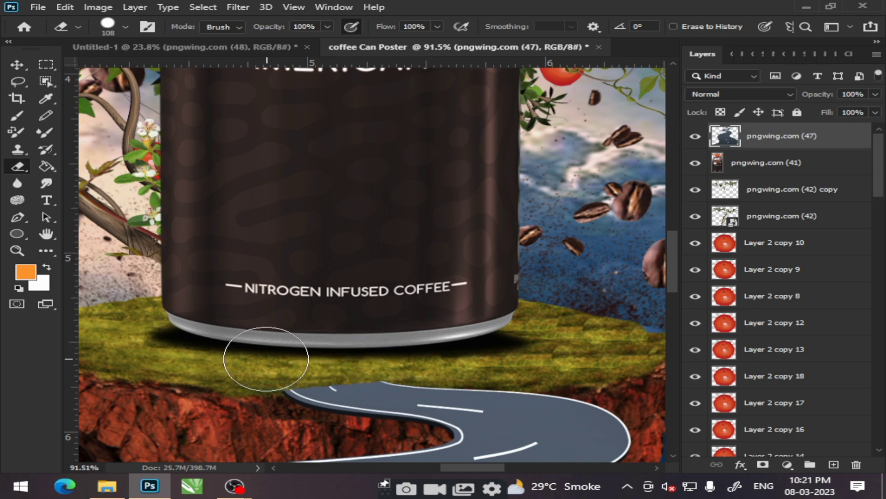
{"action": "left_click_drag", "start_coordinate": [328, 362], "coordinate": [426, 349]}
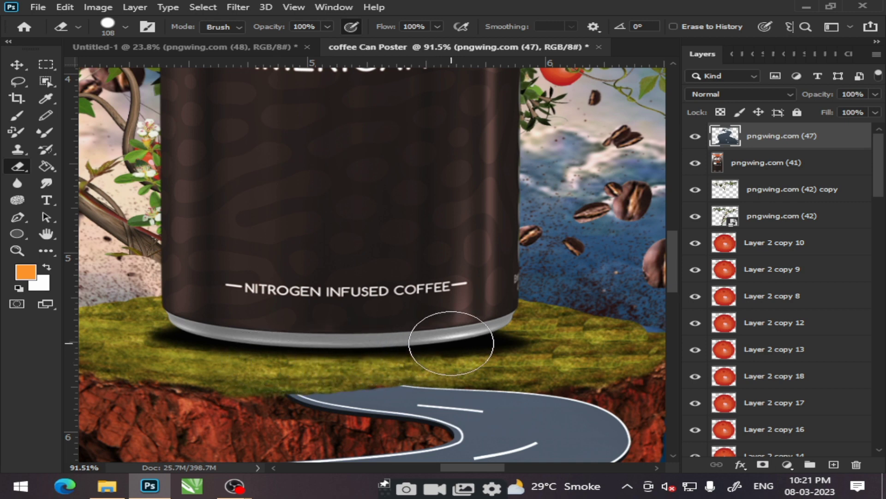
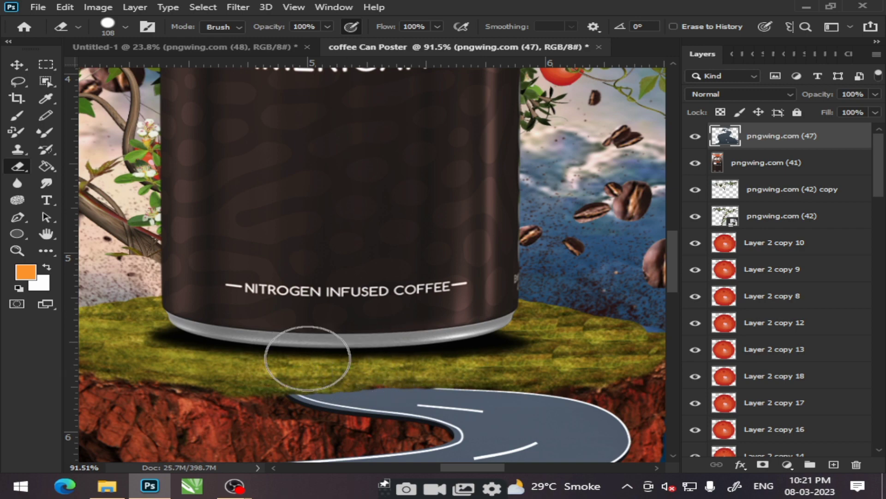
Step: Switch to the Clone Stamp tool with a 15 px brush
{"action": "left_click", "coordinate": [22, 144]}
{"action": "scroll", "coordinate": [416, 407], "scroll_direction": "up", "scroll_amount": 2}
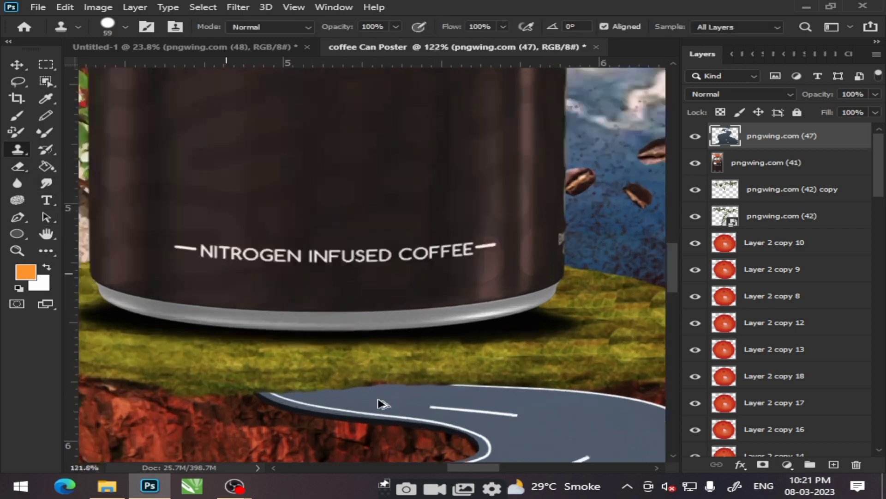
{"action": "scroll", "coordinate": [415, 406], "scroll_direction": "up", "scroll_amount": 3}
{"action": "left_click", "coordinate": [125, 27]}
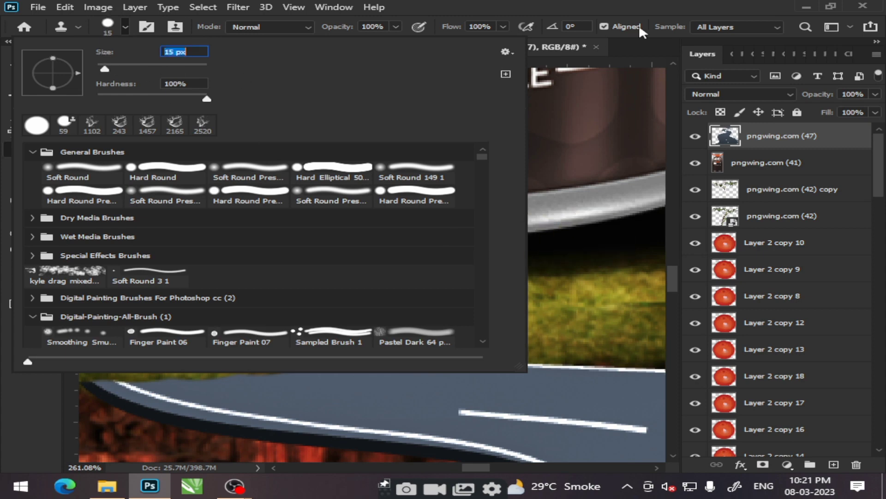
{"action": "key", "text": "Return"}
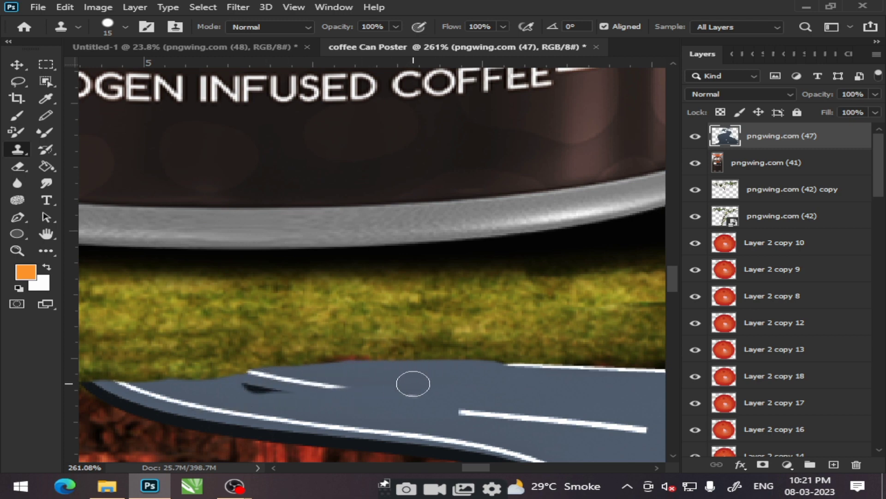
Step: Clone over the white stripe and dark mark on the road's upper edge, then zoom out
{"action": "left_click_drag", "start_coordinate": [409, 383], "coordinate": [390, 383]}
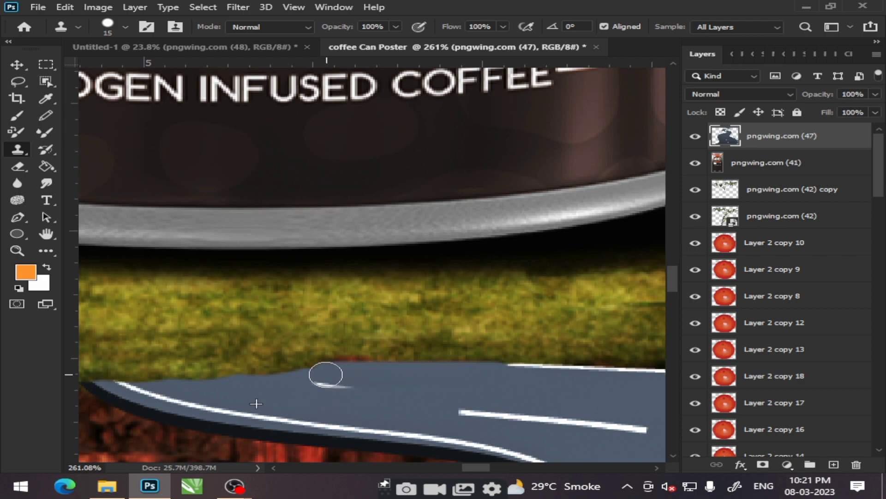
{"action": "scroll", "coordinate": [386, 373], "scroll_direction": "down", "scroll_amount": 3}
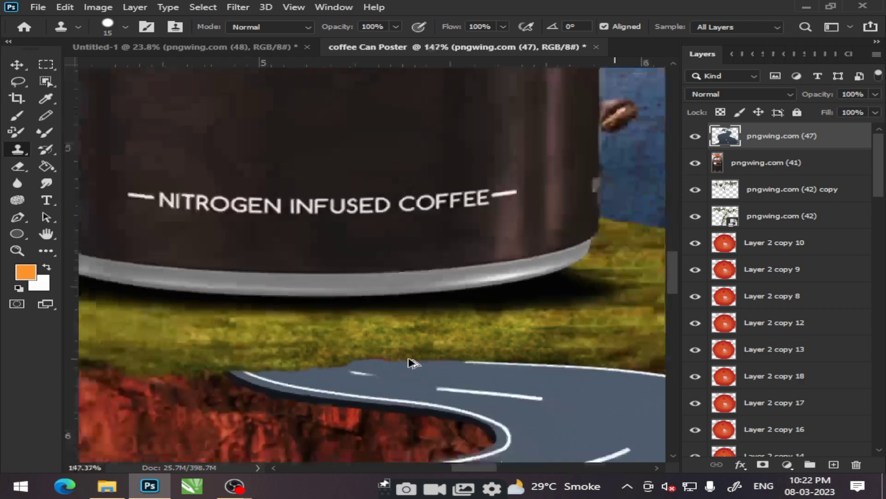
{"action": "scroll", "coordinate": [410, 362], "scroll_direction": "down", "scroll_amount": 4}
{"action": "scroll", "coordinate": [410, 362], "scroll_direction": "down", "scroll_amount": 2}
{"action": "scroll", "coordinate": [512, 377], "scroll_direction": "down", "scroll_amount": 4}
{"action": "scroll", "coordinate": [511, 377], "scroll_direction": "down", "scroll_amount": 2}
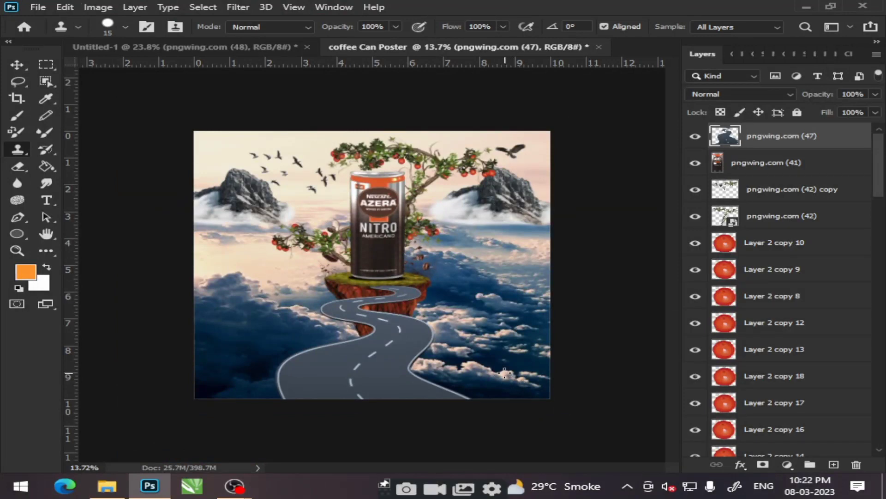
Step: Move the road layer right so it starts from the island's edge
{"action": "left_click", "coordinate": [15, 64]}
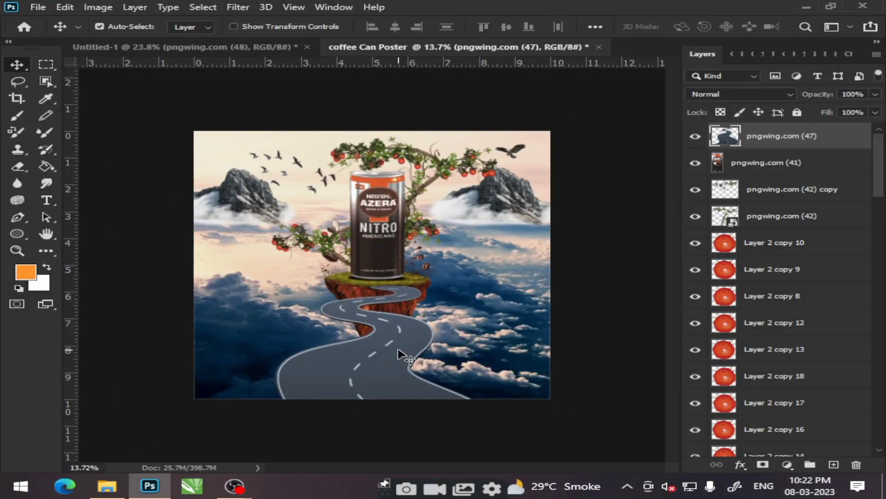
{"action": "left_click_drag", "start_coordinate": [412, 350], "coordinate": [425, 349]}
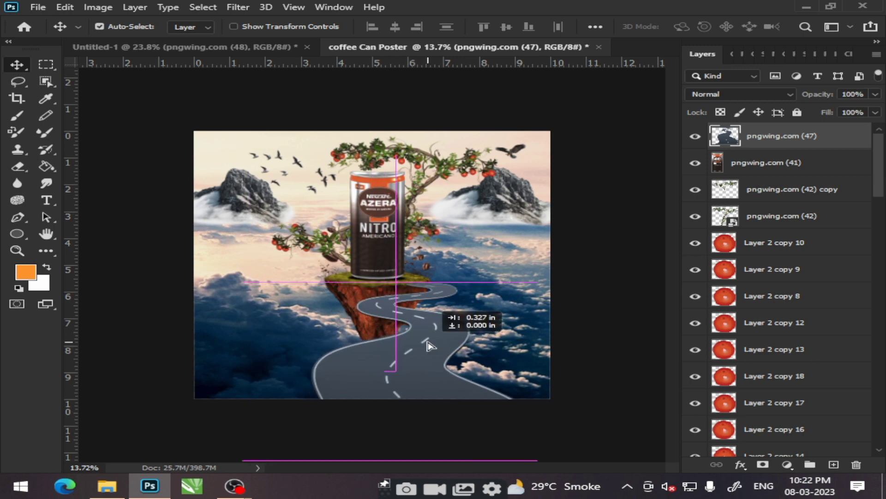
{"action": "mouse_move", "coordinate": [416, 346]}
{"action": "left_mouse_down"}
{"action": "mouse_move", "coordinate": [442, 346]}
{"action": "mouse_move", "coordinate": [438, 338]}
{"action": "left_mouse_up"}
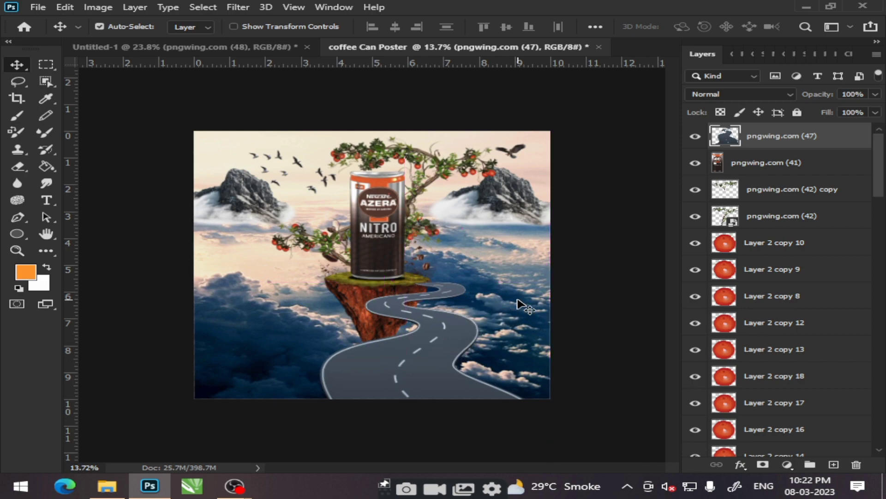
{"action": "left_click_drag", "start_coordinate": [450, 287], "coordinate": [449, 287]}
{"action": "scroll", "coordinate": [444, 289], "scroll_direction": "up", "scroll_amount": 3}
{"action": "scroll", "coordinate": [416, 290], "scroll_direction": "up", "scroll_amount": 4}
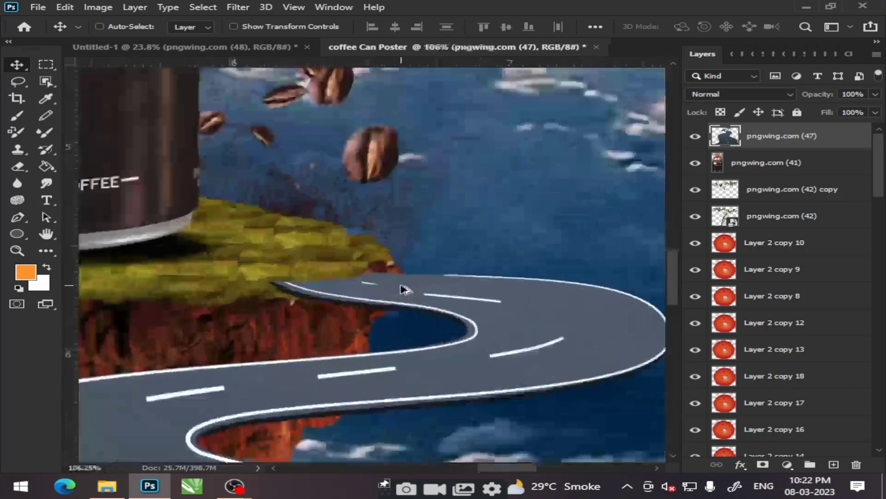
{"action": "scroll", "coordinate": [402, 290], "scroll_direction": "up", "scroll_amount": 1}
{"action": "scroll", "coordinate": [400, 289], "scroll_direction": "up", "scroll_amount": 1}
Step: Turn on layer auto-select and clone-stamp the road's edge where it meets the island
{"action": "left_click", "coordinate": [390, 289], "text": "ctrl"}
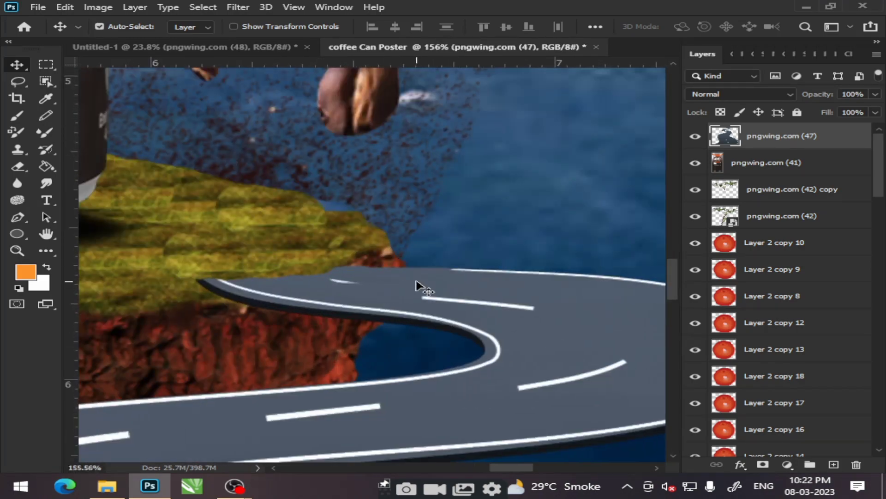
{"action": "left_click", "coordinate": [17, 149]}
{"action": "scroll", "coordinate": [389, 294], "scroll_direction": "up", "scroll_amount": 1}
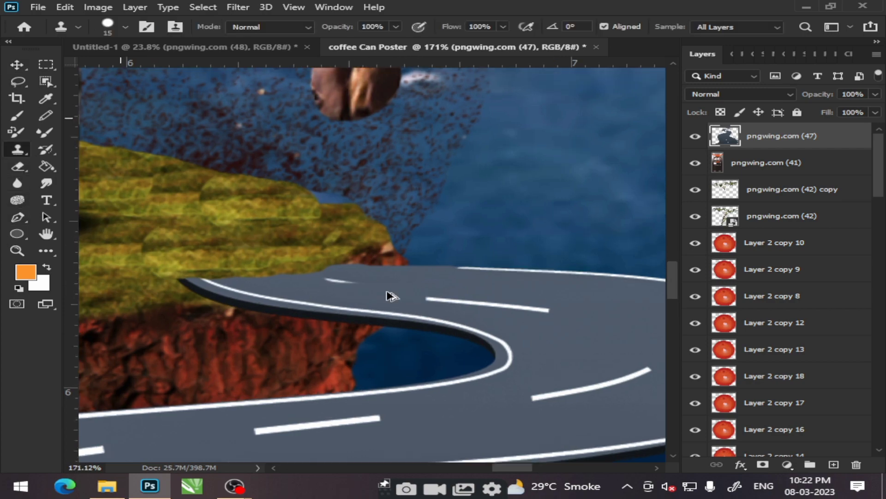
{"action": "scroll", "coordinate": [393, 287], "scroll_direction": "up", "scroll_amount": 4}
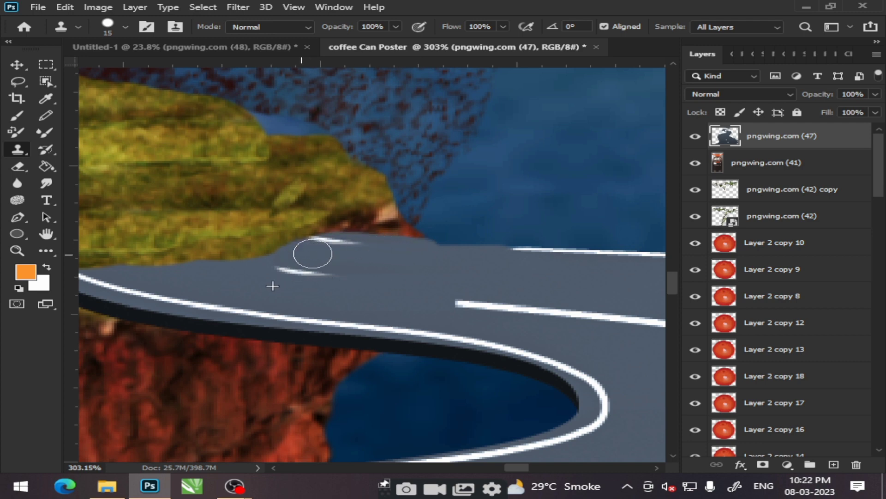
{"action": "scroll", "coordinate": [380, 247], "scroll_direction": "down", "scroll_amount": 2}
{"action": "scroll", "coordinate": [376, 253], "scroll_direction": "up", "scroll_amount": 3}
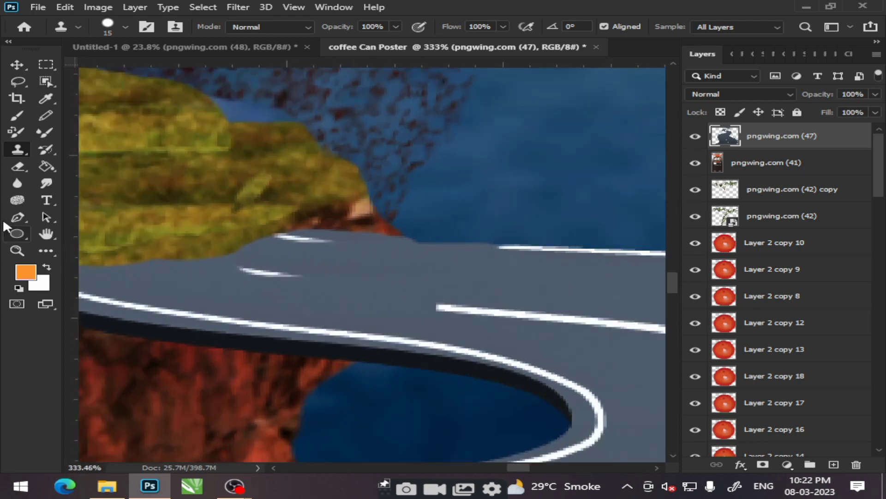
Step: Erase the road tip overlapping the grass with the Eraser
{"action": "left_click", "coordinate": [17, 166]}
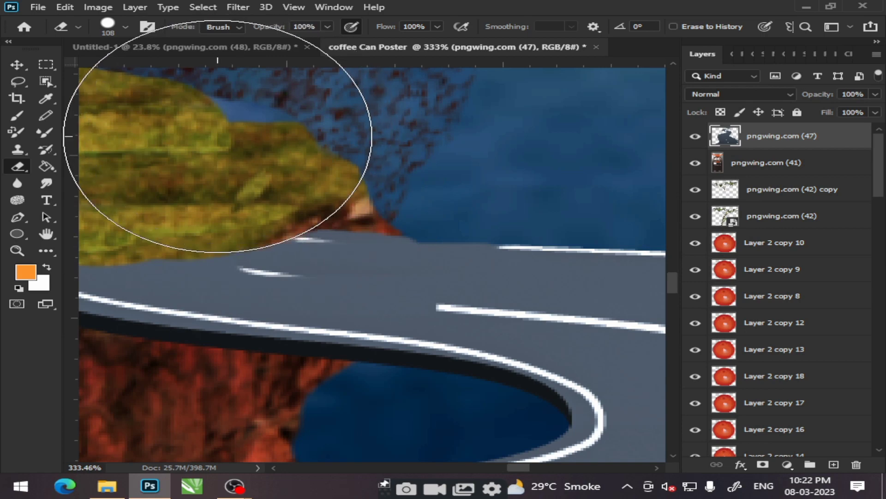
{"action": "left_click_drag", "start_coordinate": [236, 211], "coordinate": [264, 213]}
{"action": "scroll", "coordinate": [264, 214], "scroll_direction": "left", "scroll_amount": 5}
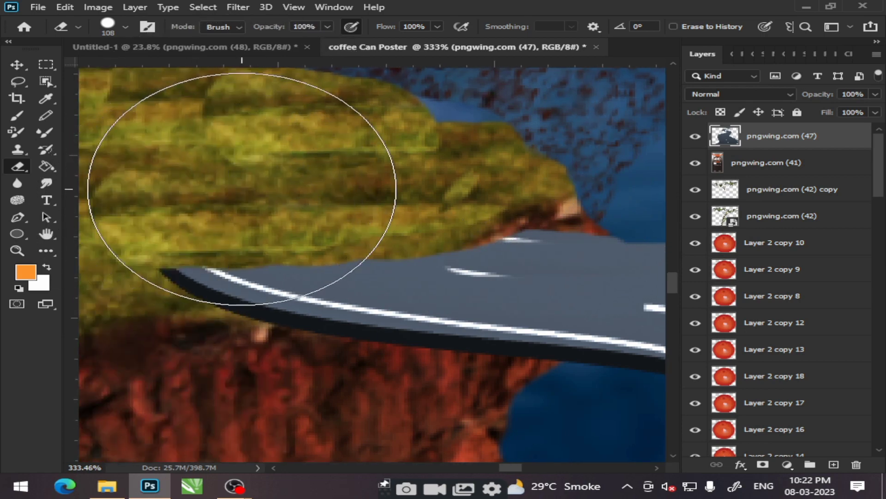
{"action": "left_click_drag", "start_coordinate": [223, 188], "coordinate": [360, 159]}
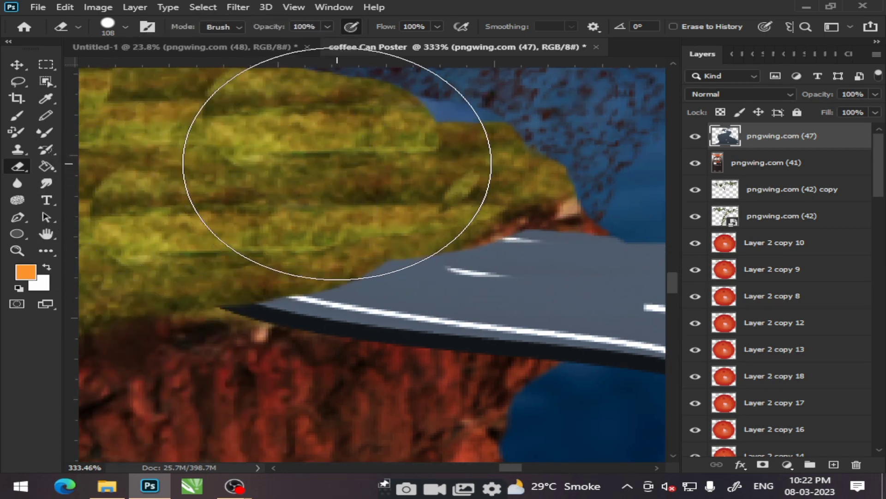
{"action": "scroll", "coordinate": [397, 194], "scroll_direction": "down", "scroll_amount": 5}
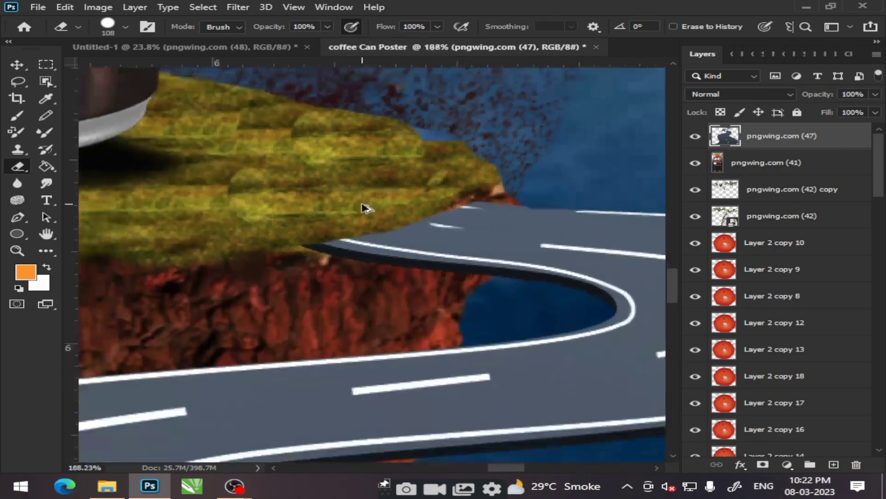
{"action": "scroll", "coordinate": [407, 207], "scroll_direction": "down", "scroll_amount": 4}
{"action": "scroll", "coordinate": [425, 208], "scroll_direction": "down", "scroll_amount": 3}
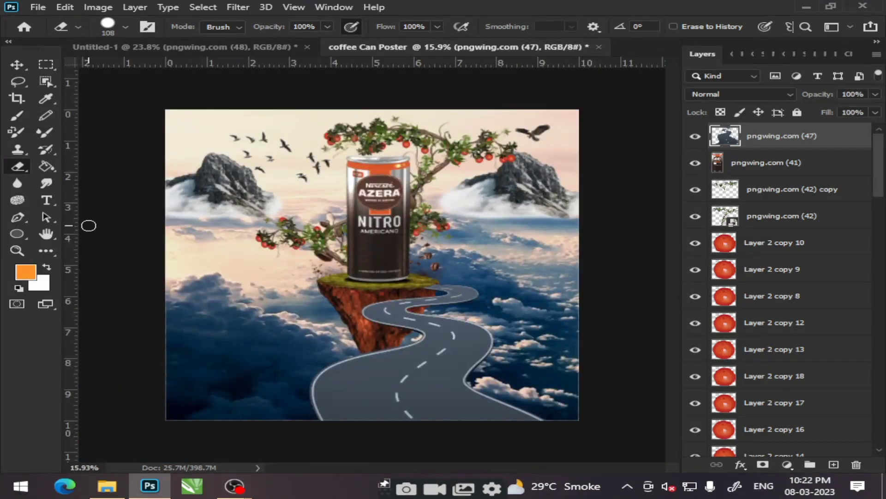
Step: Shrink the Coffee-mate logo and move it up toward the can
{"action": "left_click", "coordinate": [15, 66]}
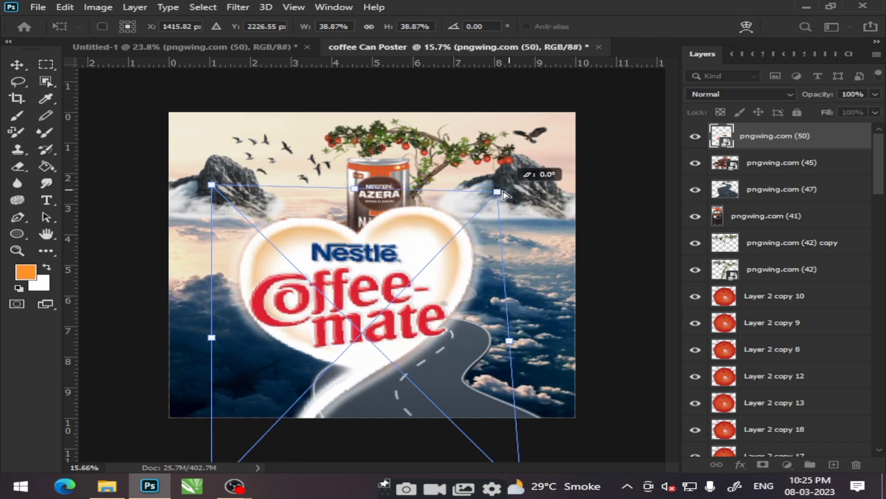
{"action": "left_click_drag", "start_coordinate": [522, 184], "coordinate": [366, 340]}
{"action": "mouse_move", "coordinate": [332, 452]}
{"action": "left_mouse_down"}
{"action": "mouse_move", "coordinate": [441, 351]}
{"action": "mouse_move", "coordinate": [337, 247]}
{"action": "mouse_move", "coordinate": [378, 252]}
{"action": "left_mouse_up"}
{"action": "scroll", "coordinate": [378, 252], "scroll_direction": "up", "scroll_amount": 5}
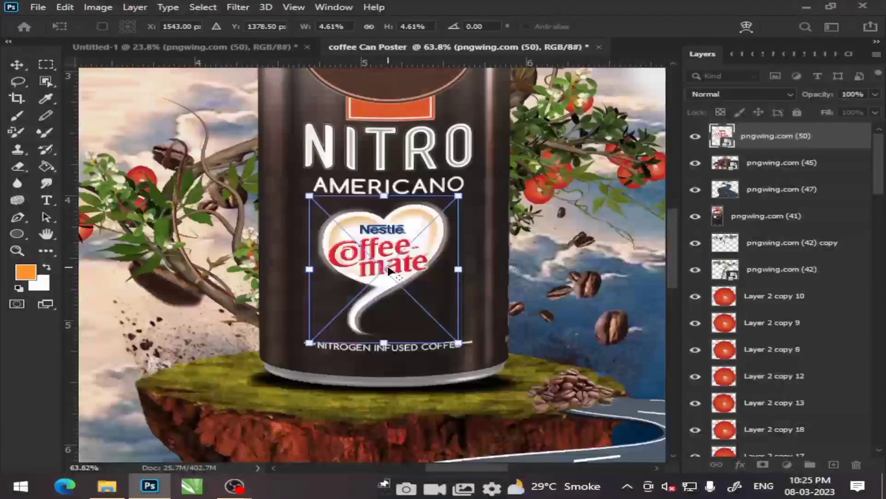
{"action": "scroll", "coordinate": [388, 275], "scroll_direction": "up", "scroll_amount": 2}
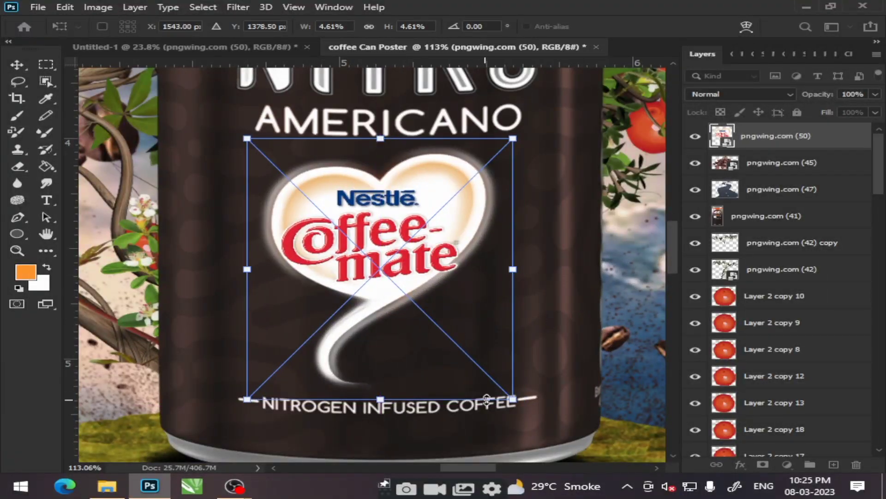
Step: Shrink the logo slightly more, place it below AMERICANO, and commit the transform
{"action": "left_click_drag", "start_coordinate": [513, 398], "coordinate": [491, 375]}
{"action": "mouse_move", "coordinate": [380, 254]}
{"action": "left_mouse_down"}
{"action": "mouse_move", "coordinate": [410, 270]}
{"action": "mouse_move", "coordinate": [394, 249]}
{"action": "left_mouse_up"}
{"action": "key", "text": "Return"}
{"action": "scroll", "coordinate": [427, 239], "scroll_direction": "down", "scroll_amount": 2}
{"action": "scroll", "coordinate": [416, 243], "scroll_direction": "down", "scroll_amount": 2}
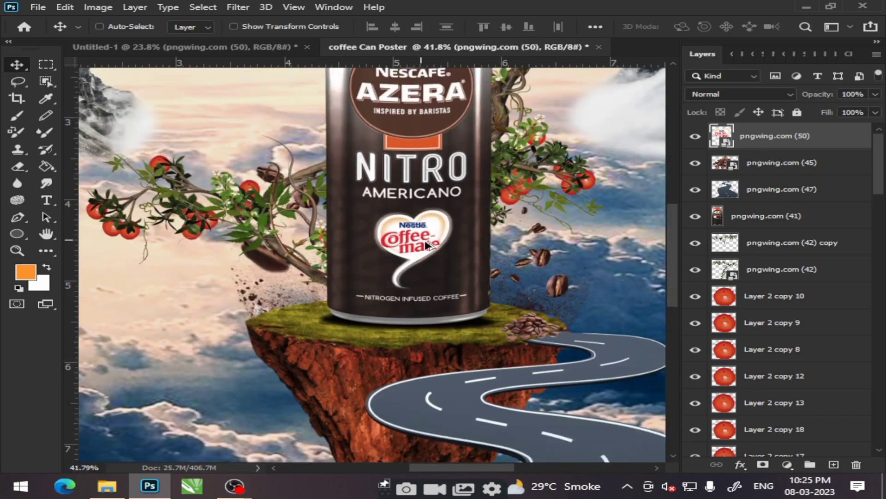
{"action": "scroll", "coordinate": [392, 245], "scroll_direction": "down", "scroll_amount": 2}
{"action": "scroll", "coordinate": [382, 248], "scroll_direction": "up", "scroll_amount": 1}
{"action": "scroll", "coordinate": [383, 248], "scroll_direction": "up", "scroll_amount": 2}
{"action": "scroll", "coordinate": [390, 247], "scroll_direction": "down", "scroll_amount": 3}
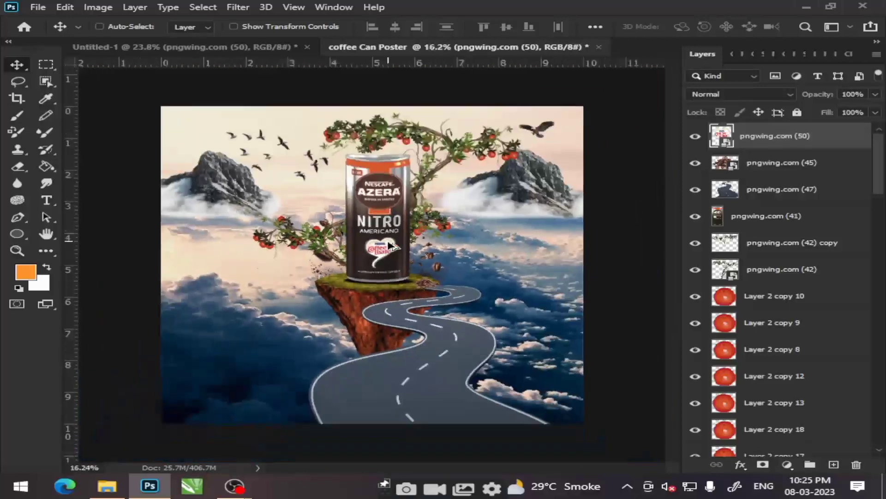
Step: Duplicate the Coffee-mate logo, then reposition and enlarge the copy in the lower-left corner
{"action": "mouse_move", "coordinate": [384, 249]}
{"action": "left_mouse_down"}
{"action": "mouse_move", "coordinate": [223, 360]}
{"action": "mouse_move", "coordinate": [181, 124]}
{"action": "left_mouse_up"}
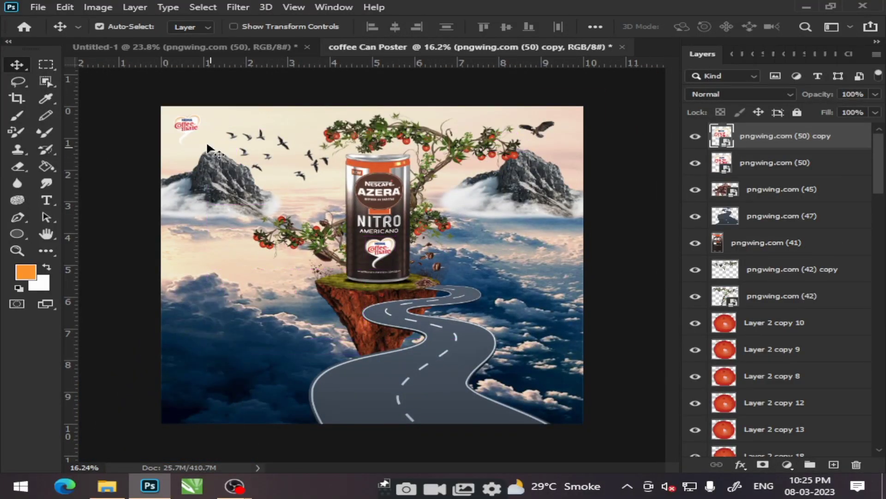
{"action": "scroll", "coordinate": [184, 132], "scroll_direction": "up", "scroll_amount": 2}
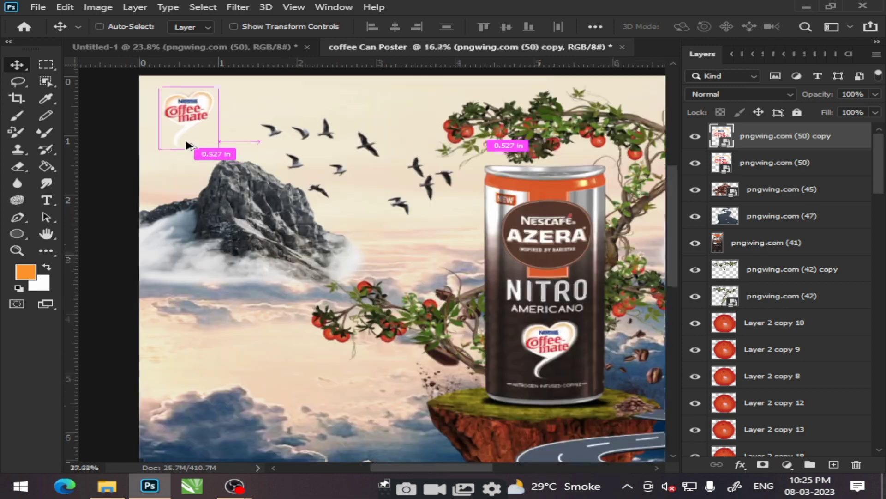
{"action": "scroll", "coordinate": [185, 113], "scroll_direction": "down", "scroll_amount": 1}
{"action": "scroll", "coordinate": [184, 113], "scroll_direction": "down", "scroll_amount": 1}
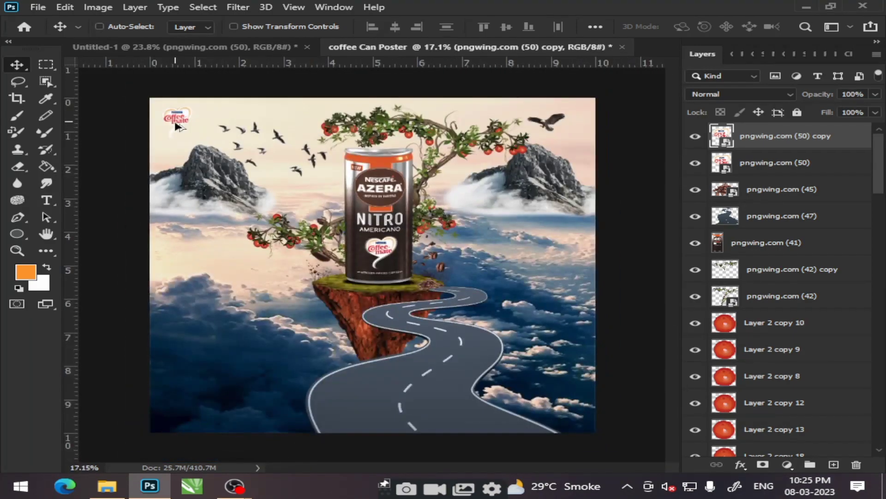
{"action": "mouse_move", "coordinate": [184, 113]}
{"action": "left_mouse_down"}
{"action": "mouse_move", "coordinate": [203, 398]}
{"action": "mouse_move", "coordinate": [288, 487]}
{"action": "left_mouse_up"}
{"action": "key", "text": "ctrl+t"}
{"action": "mouse_move", "coordinate": [236, 419]}
{"action": "left_mouse_down"}
{"action": "mouse_move", "coordinate": [223, 361]}
{"action": "mouse_move", "coordinate": [215, 376]}
{"action": "left_mouse_up"}
{"action": "left_click", "coordinate": [17, 66]}
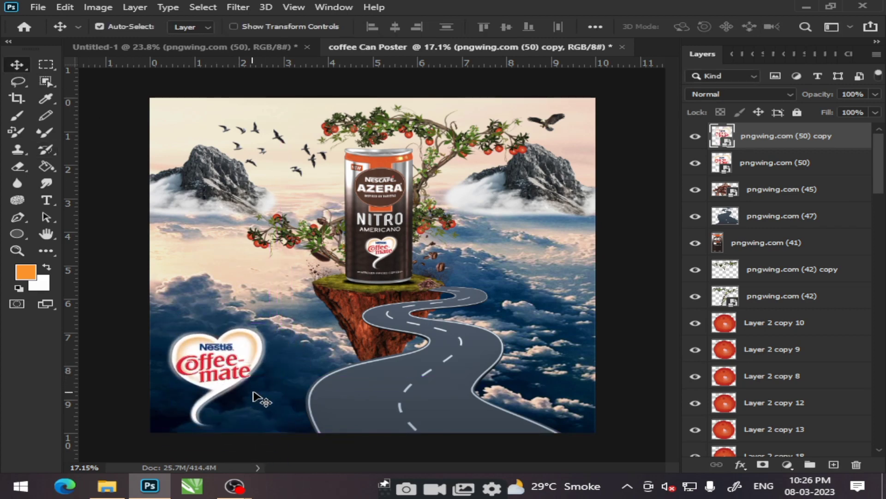
Step: Shrink the logo and move it down to the bottom edge, then toggle the tree branches layer to check them
{"action": "key", "text": "ctrl+t"}
{"action": "left_click_drag", "start_coordinate": [269, 429], "coordinate": [241, 408]}
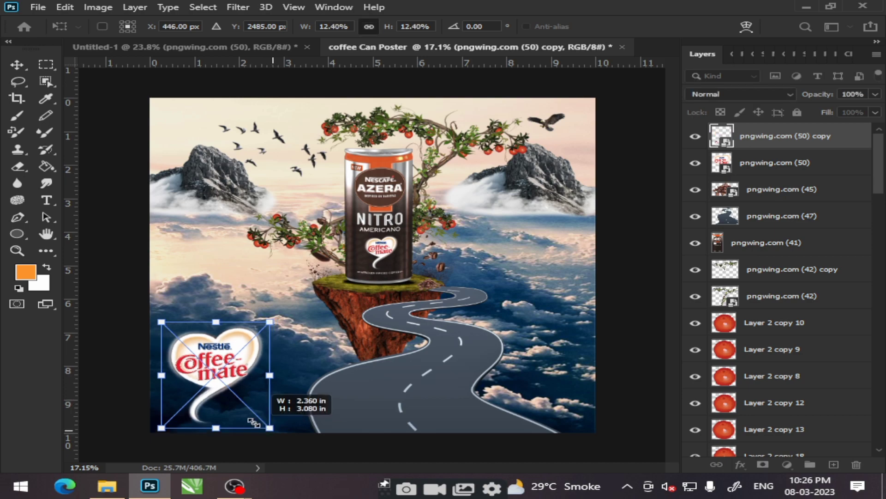
{"action": "left_click_drag", "start_coordinate": [203, 364], "coordinate": [210, 387]}
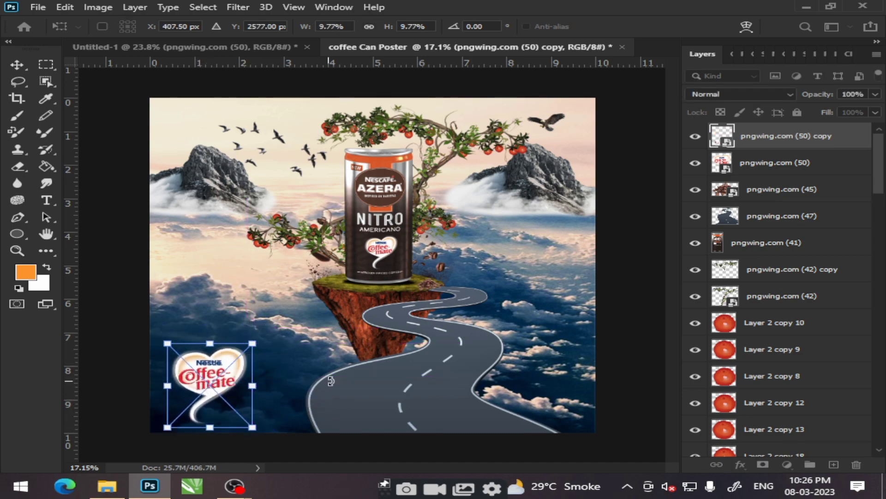
{"action": "key", "text": "Return"}
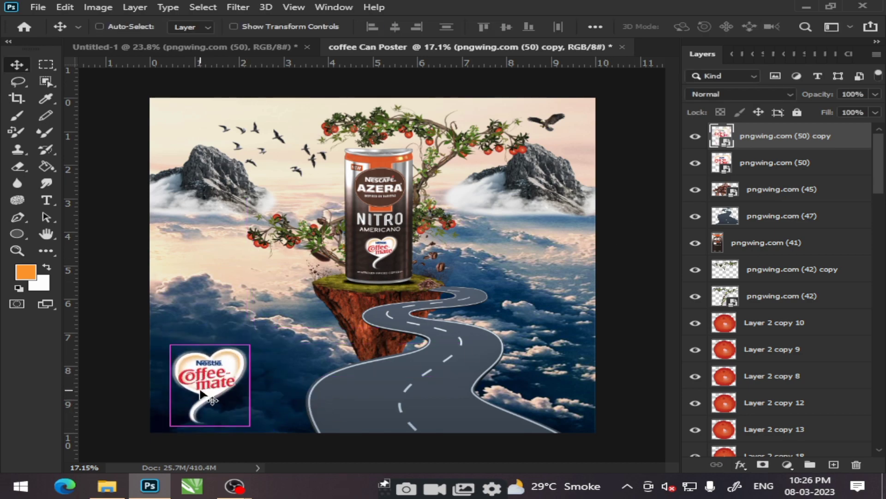
{"action": "scroll", "coordinate": [207, 383], "scroll_direction": "up", "scroll_amount": 5}
{"action": "scroll", "coordinate": [207, 383], "scroll_direction": "down", "scroll_amount": 3}
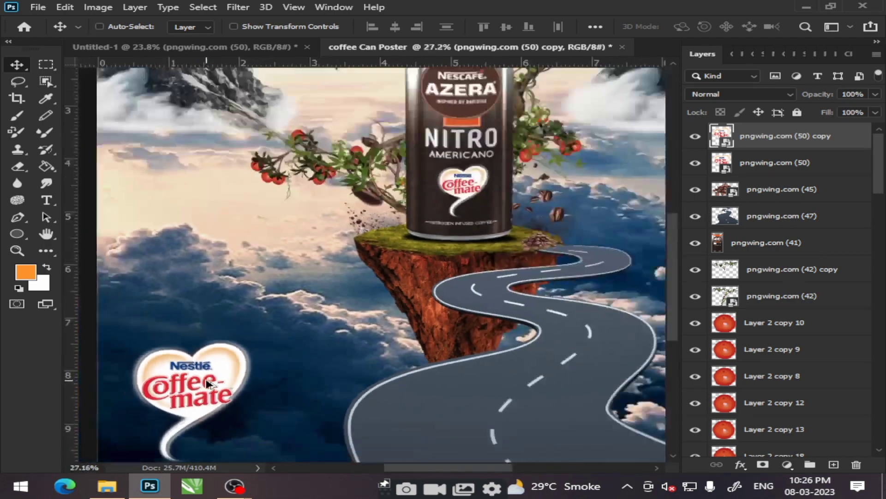
{"action": "scroll", "coordinate": [364, 285], "scroll_direction": "down", "scroll_amount": 2}
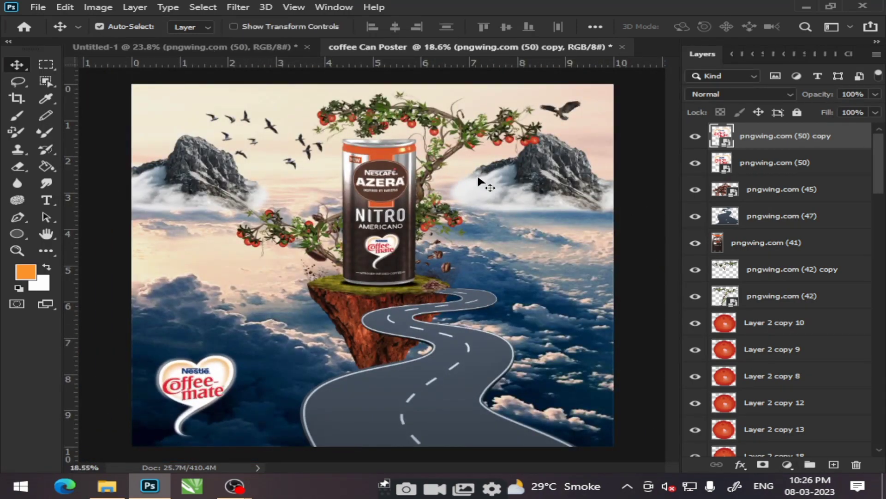
{"action": "left_click", "coordinate": [695, 270]}
{"action": "scroll", "coordinate": [767, 272], "scroll_direction": "down", "scroll_amount": 5}
{"action": "scroll", "coordinate": [767, 272], "scroll_direction": "down", "scroll_amount": 5}
Step: Place the leafy grass along the bottom edge and nudge the Coffee-mate logo slightly down-right
{"action": "left_click_drag", "start_coordinate": [273, 49], "coordinate": [208, 453]}
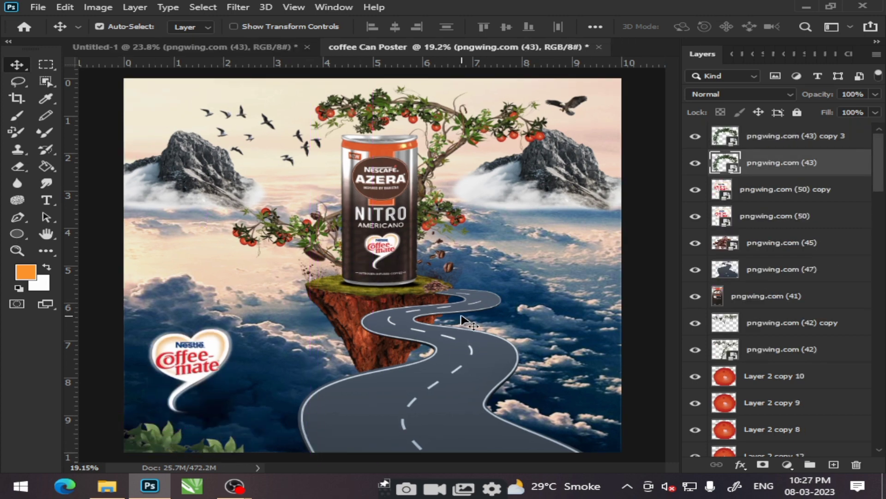
{"action": "left_click_drag", "start_coordinate": [210, 361], "coordinate": [224, 376]}
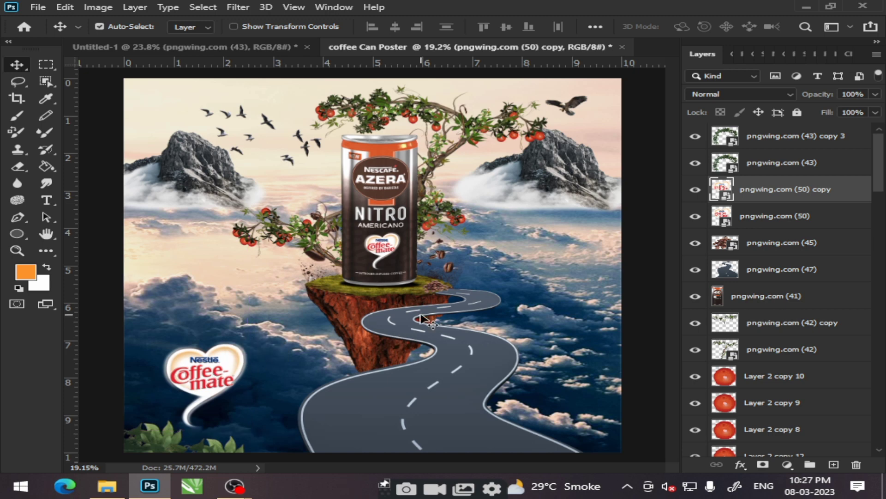
{"action": "left_click", "coordinate": [644, 137]}
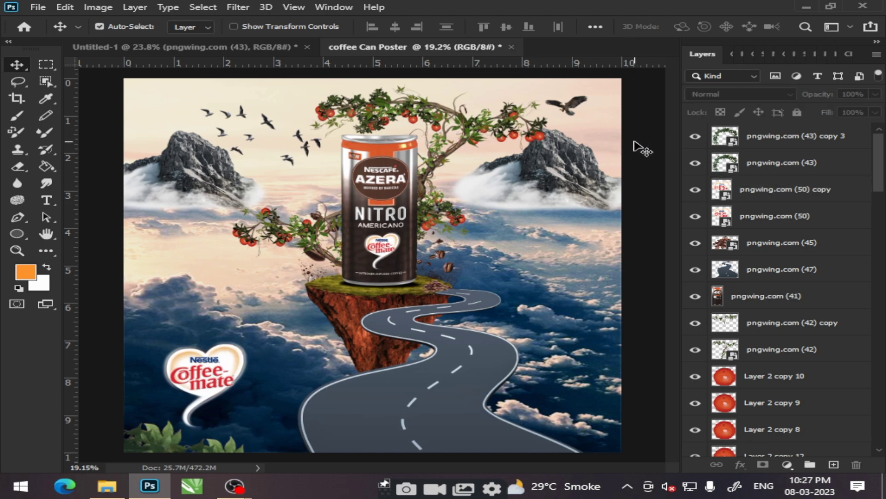
{"action": "scroll", "coordinate": [762, 300], "scroll_direction": "down", "scroll_amount": 3}
{"action": "scroll", "coordinate": [762, 300], "scroll_direction": "down", "scroll_amount": 10}
{"action": "scroll", "coordinate": [761, 300], "scroll_direction": "down", "scroll_amount": 10}
{"action": "scroll", "coordinate": [762, 300], "scroll_direction": "down", "scroll_amount": 10}
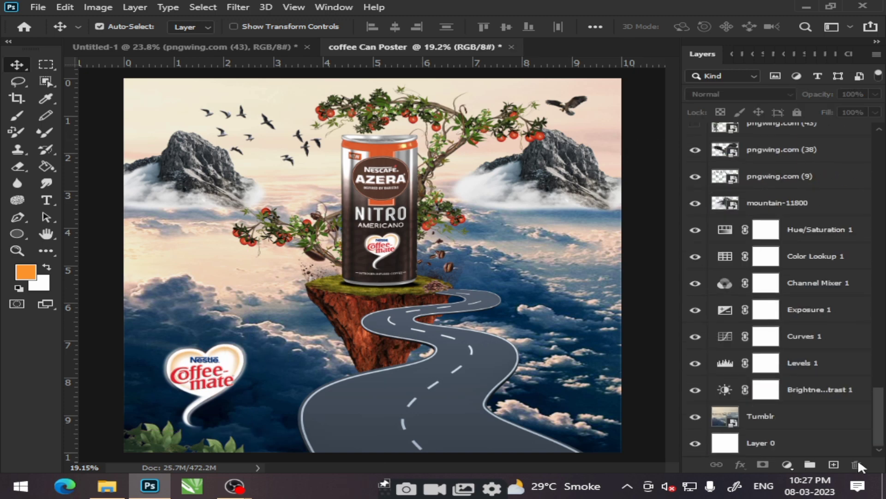
Step: Select Layer 0, then select all layers, and clear the layer selection
{"action": "left_click", "coordinate": [770, 445]}
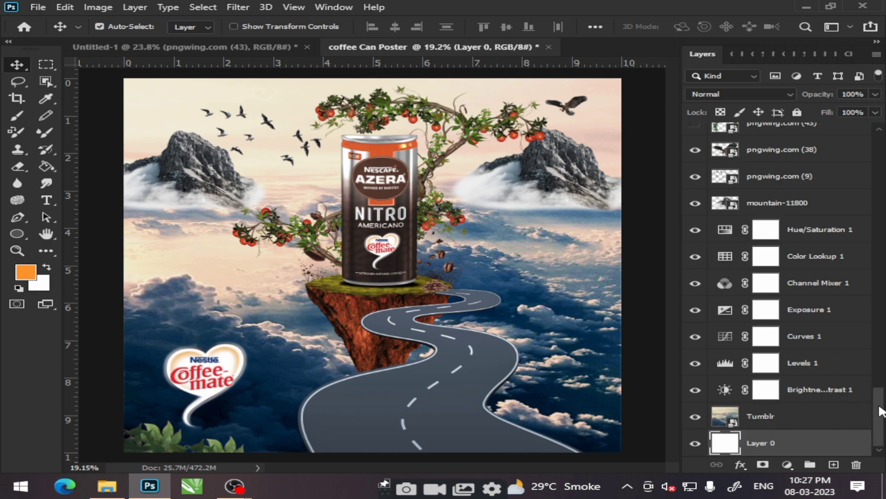
{"action": "left_click_drag", "start_coordinate": [879, 411], "coordinate": [885, 118]}
{"action": "left_click", "coordinate": [763, 135], "text": "shift"}
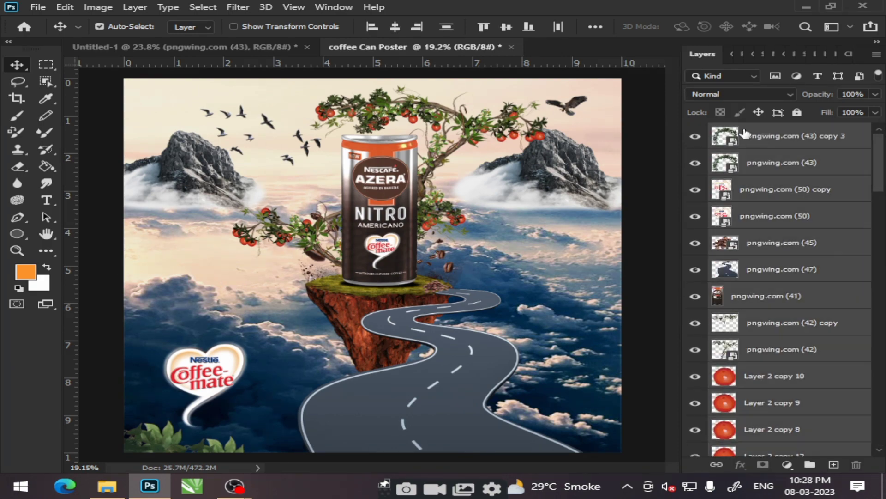
{"action": "left_click", "coordinate": [636, 235]}
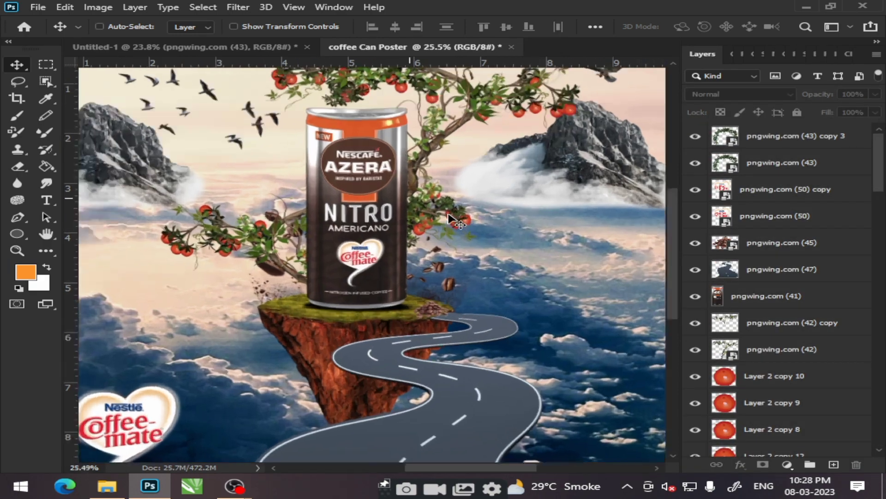
Step: Select the flock of birds layer on the canvas
{"action": "scroll", "coordinate": [636, 236], "scroll_direction": "up", "scroll_amount": 5}
{"action": "scroll", "coordinate": [438, 212], "scroll_direction": "down", "scroll_amount": 3}
{"action": "scroll", "coordinate": [438, 215], "scroll_direction": "up", "scroll_amount": 3}
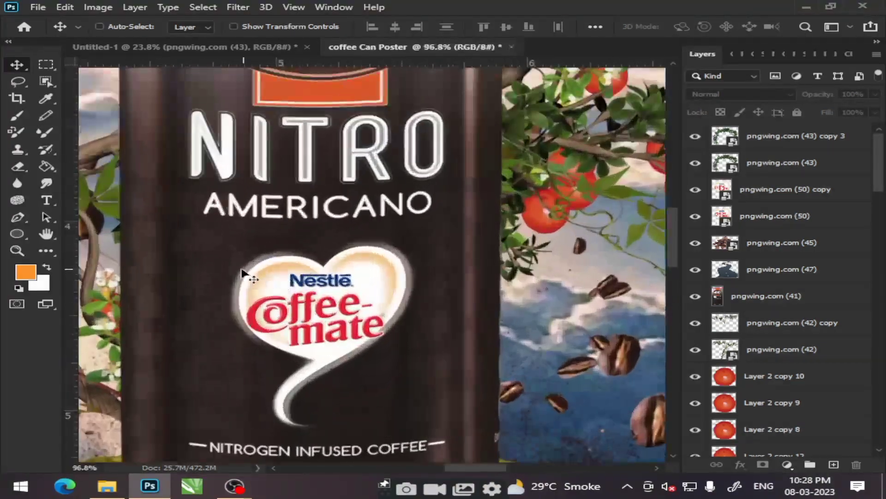
{"action": "scroll", "coordinate": [243, 271], "scroll_direction": "down", "scroll_amount": 2}
{"action": "scroll", "coordinate": [244, 271], "scroll_direction": "down", "scroll_amount": 3}
{"action": "scroll", "coordinate": [128, 251], "scroll_direction": "up", "scroll_amount": 1}
{"action": "scroll", "coordinate": [212, 158], "scroll_direction": "down", "scroll_amount": 2}
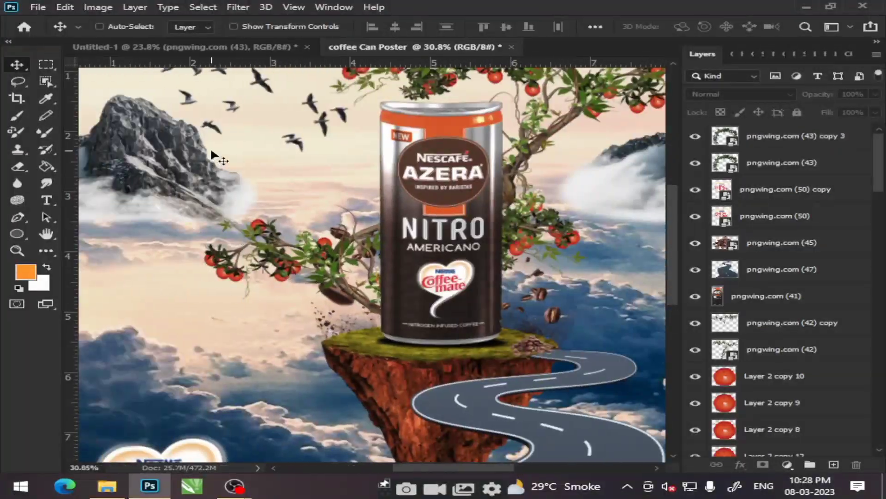
{"action": "scroll", "coordinate": [211, 153], "scroll_direction": "up", "scroll_amount": 4}
{"action": "scroll", "coordinate": [258, 161], "scroll_direction": "down", "scroll_amount": 4}
{"action": "scroll", "coordinate": [315, 170], "scroll_direction": "down", "scroll_amount": 1}
{"action": "scroll", "coordinate": [315, 170], "scroll_direction": "up", "scroll_amount": 3}
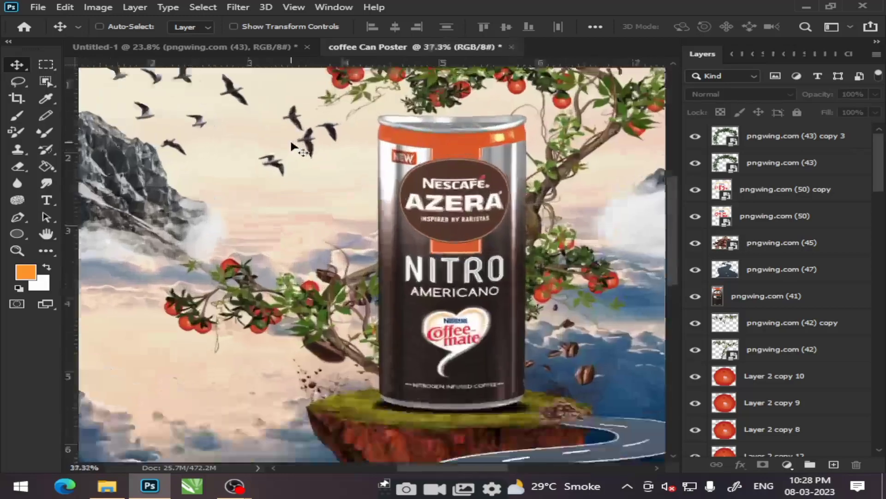
{"action": "left_click", "coordinate": [308, 140], "text": "ctrl"}
Step: Scale the birds to about 51%, shift them right and down in the upper-left sky, and commit
{"action": "scroll", "coordinate": [308, 141], "scroll_direction": "up", "scroll_amount": 2}
{"action": "scroll", "coordinate": [224, 151], "scroll_direction": "up", "scroll_amount": 1}
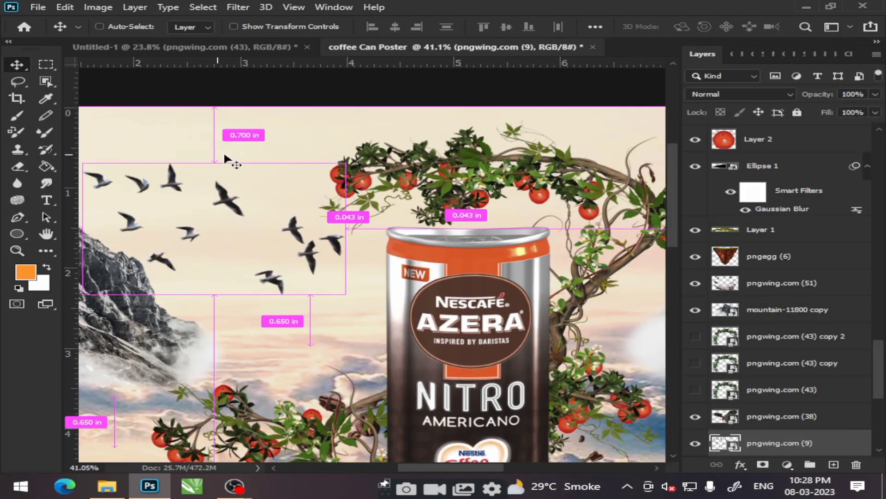
{"action": "key", "text": "ctrl+t"}
{"action": "left_click_drag", "start_coordinate": [398, 323], "coordinate": [227, 232]}
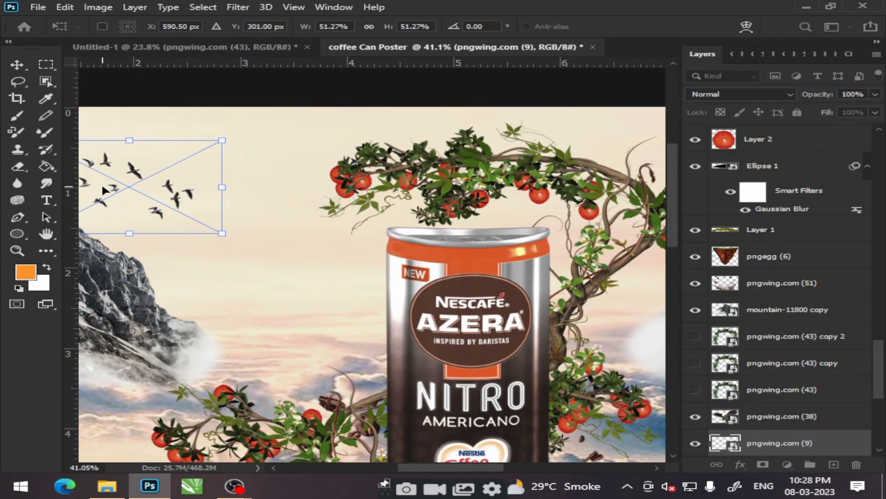
{"action": "left_click_drag", "start_coordinate": [101, 182], "coordinate": [195, 202]}
{"action": "scroll", "coordinate": [314, 221], "scroll_direction": "down", "scroll_amount": 3}
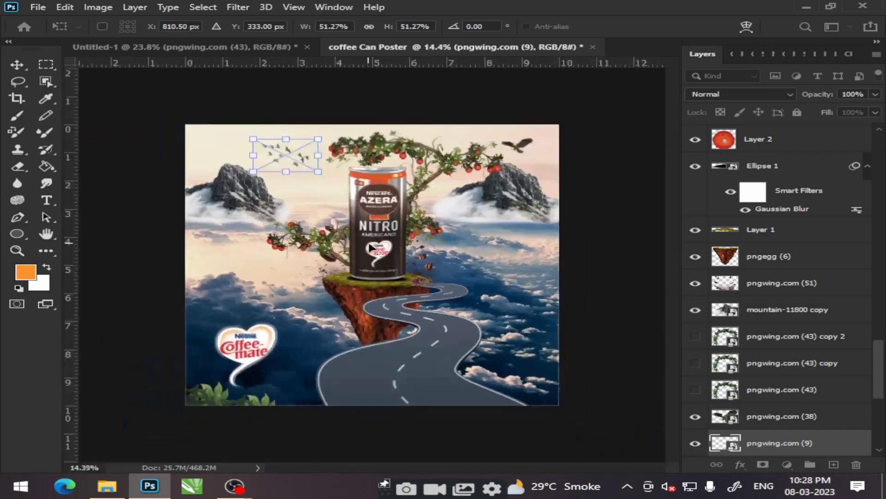
{"action": "key", "text": "Return"}
{"action": "scroll", "coordinate": [427, 226], "scroll_direction": "up", "scroll_amount": 2}
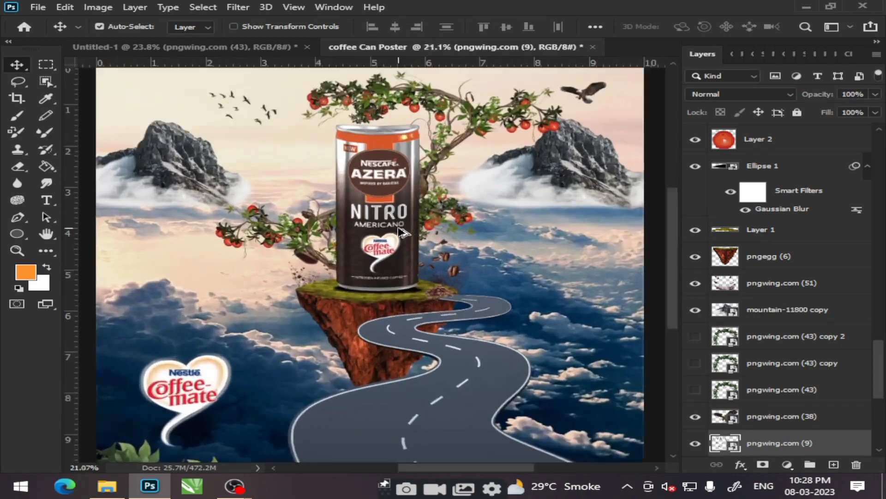
{"action": "scroll", "coordinate": [392, 223], "scroll_direction": "up", "scroll_amount": 1}
{"action": "scroll", "coordinate": [392, 223], "scroll_direction": "down", "scroll_amount": 1}
{"action": "scroll", "coordinate": [508, 185], "scroll_direction": "up", "scroll_amount": 3}
{"action": "scroll", "coordinate": [508, 185], "scroll_direction": "down", "scroll_amount": 3}
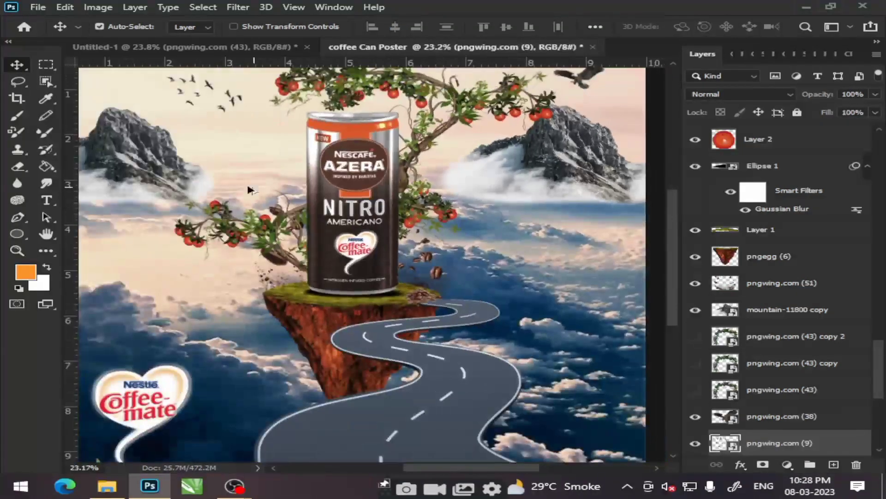
{"action": "scroll", "coordinate": [147, 182], "scroll_direction": "up", "scroll_amount": 1}
{"action": "scroll", "coordinate": [203, 223], "scroll_direction": "down", "scroll_amount": 2}
{"action": "scroll", "coordinate": [212, 385], "scroll_direction": "up", "scroll_amount": 2}
{"action": "scroll", "coordinate": [374, 373], "scroll_direction": "down", "scroll_amount": 1}
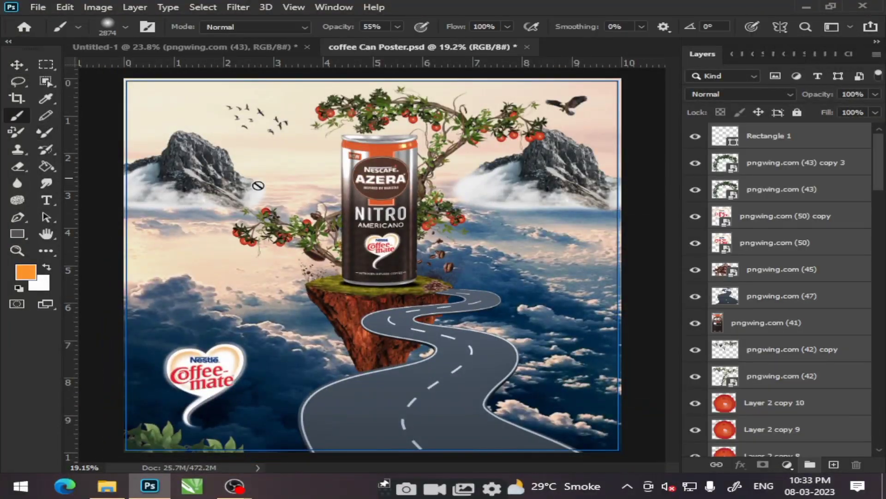
Step: Dismiss the multi-layer error and paint a soft orange 55% glow on Layer 3 behind the can
{"action": "left_click", "coordinate": [366, 214]}
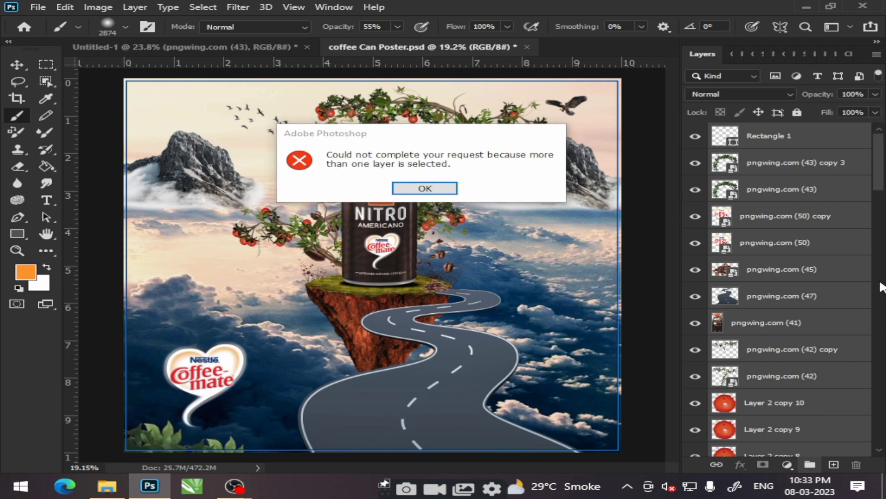
{"action": "left_click", "coordinate": [425, 188]}
{"action": "scroll", "coordinate": [792, 366], "scroll_direction": "down", "scroll_amount": 8}
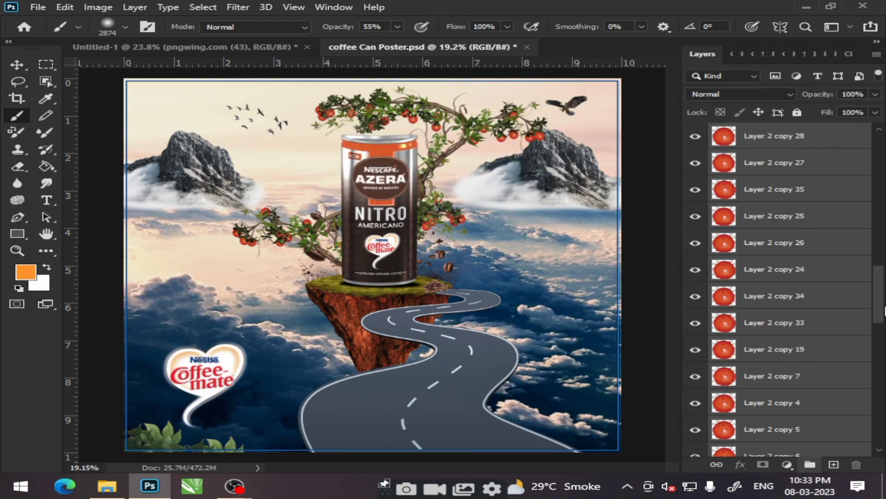
{"action": "left_click_drag", "start_coordinate": [880, 300], "coordinate": [879, 421]}
{"action": "left_click", "coordinate": [797, 393]}
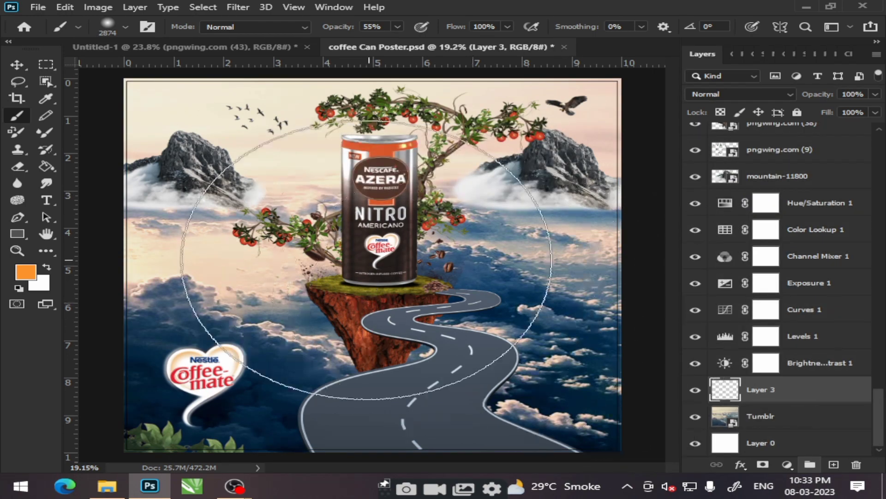
{"action": "left_click", "coordinate": [395, 238]}
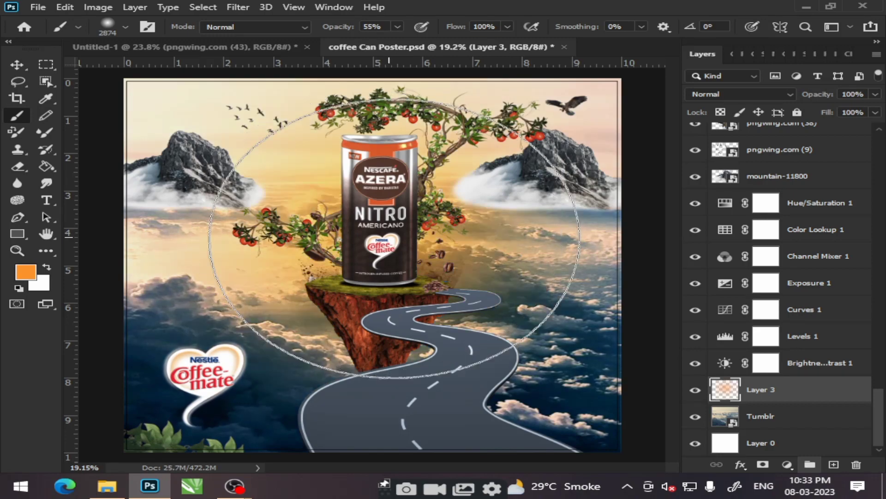
{"action": "key", "text": "ctrl+z"}
{"action": "left_click", "coordinate": [384, 214]}
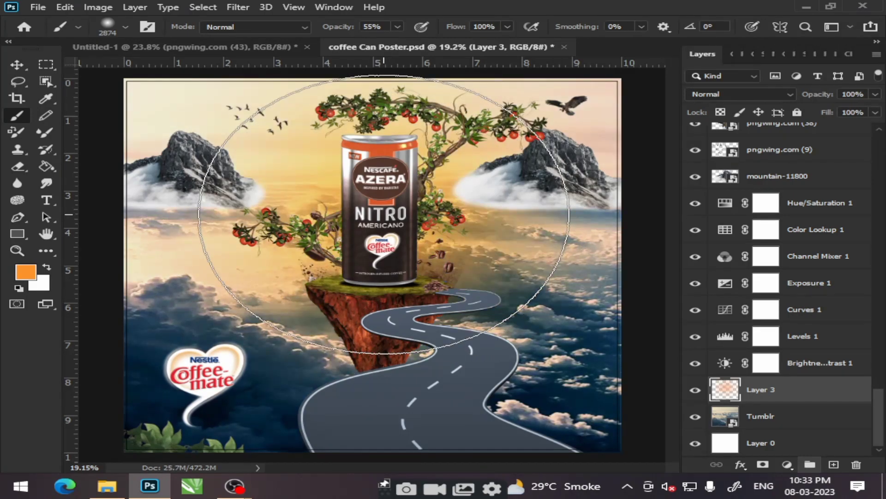